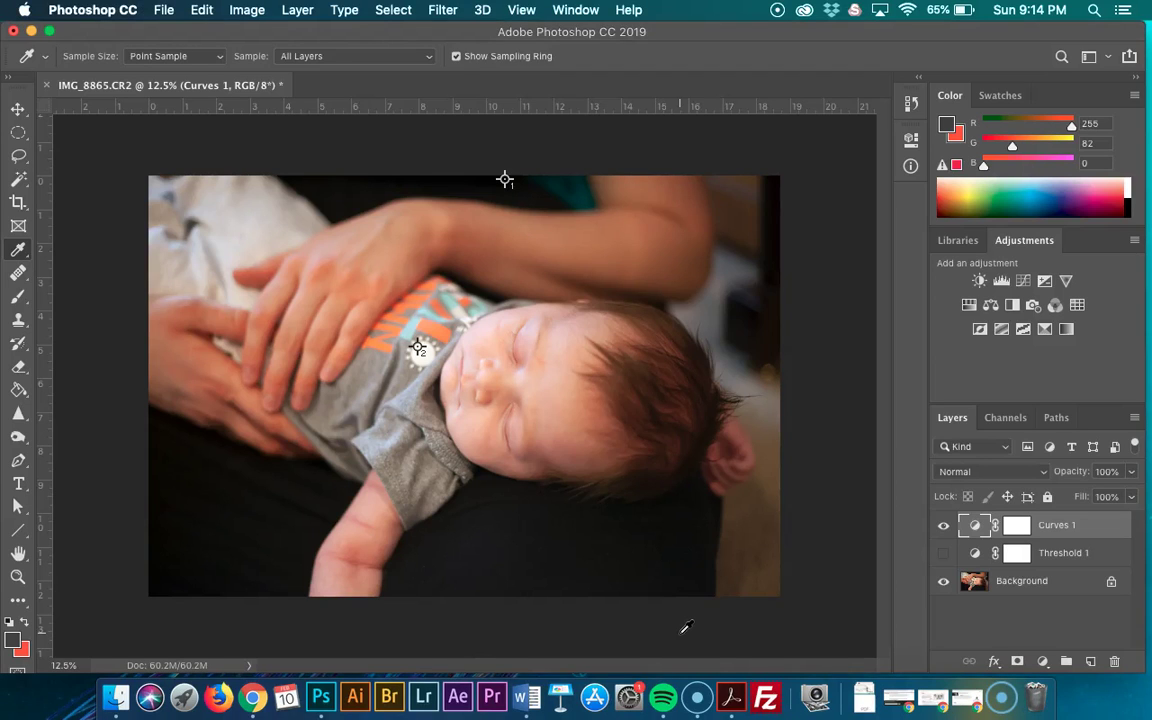
- Switch to the Move tool and toggle Curves 1 off and on to compare its effect
key(v)
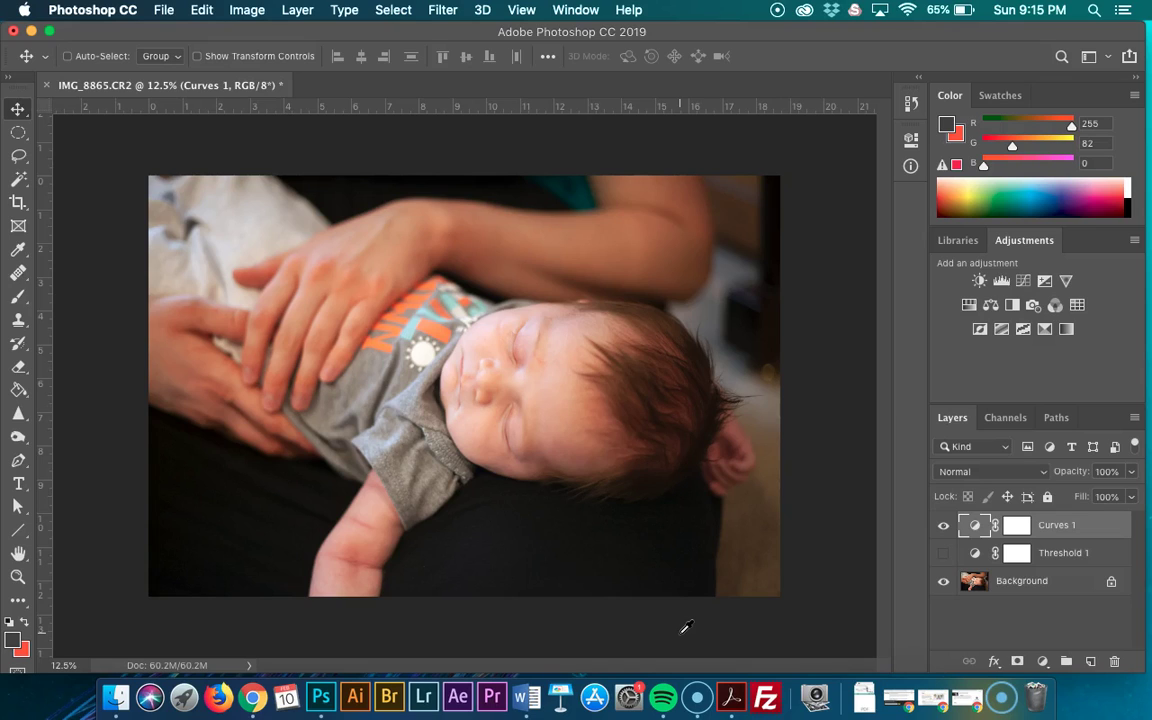
click(944, 526)
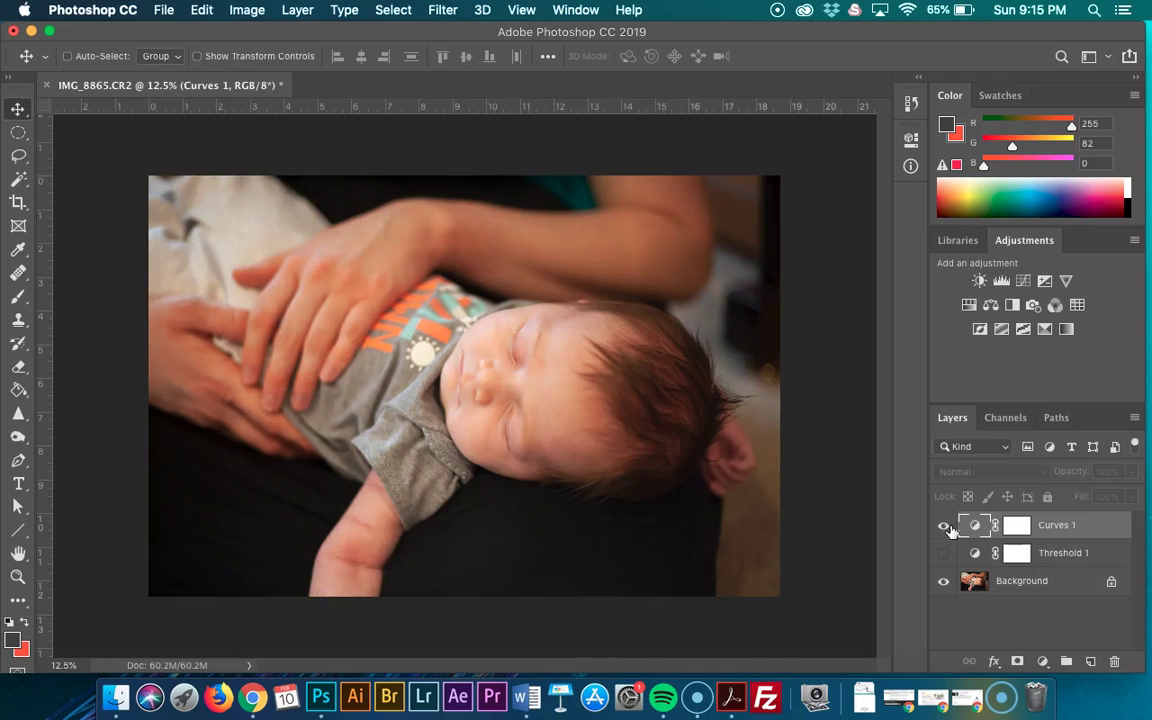
click(946, 527)
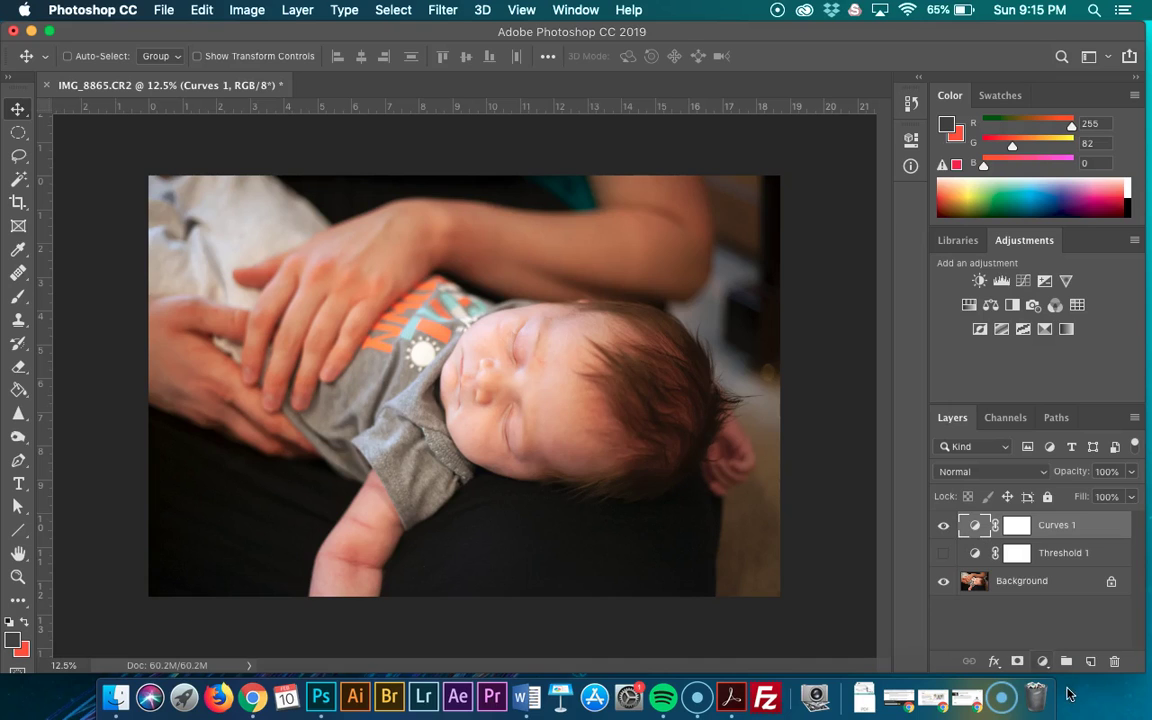
- Add an empty layer above Curves 1 and paint three brush strokes over the baby's hands
click(1092, 663)
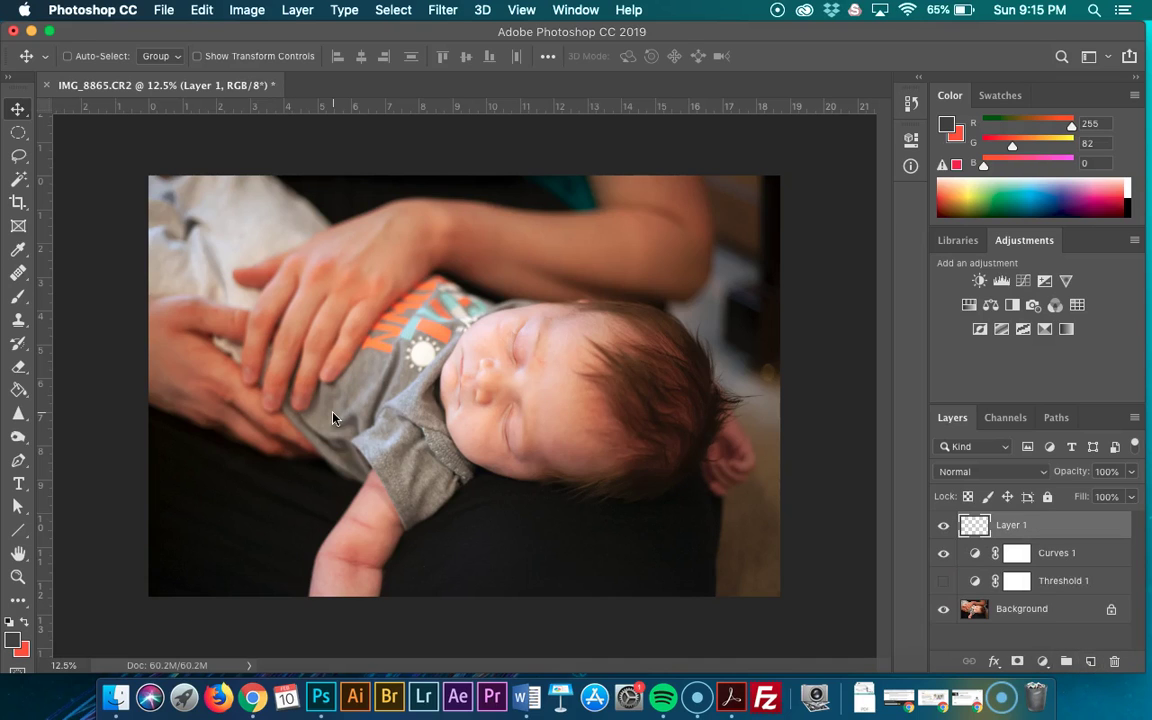
key(b)
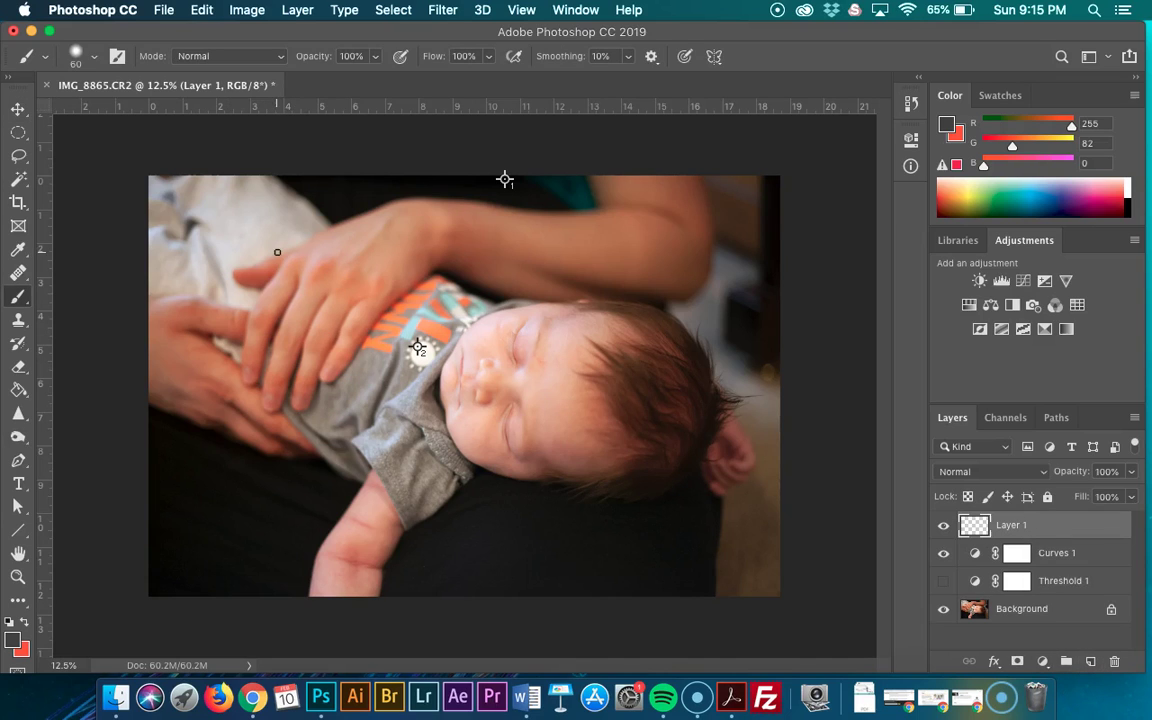
drag(277, 250, 277, 330)
drag(332, 255, 332, 352)
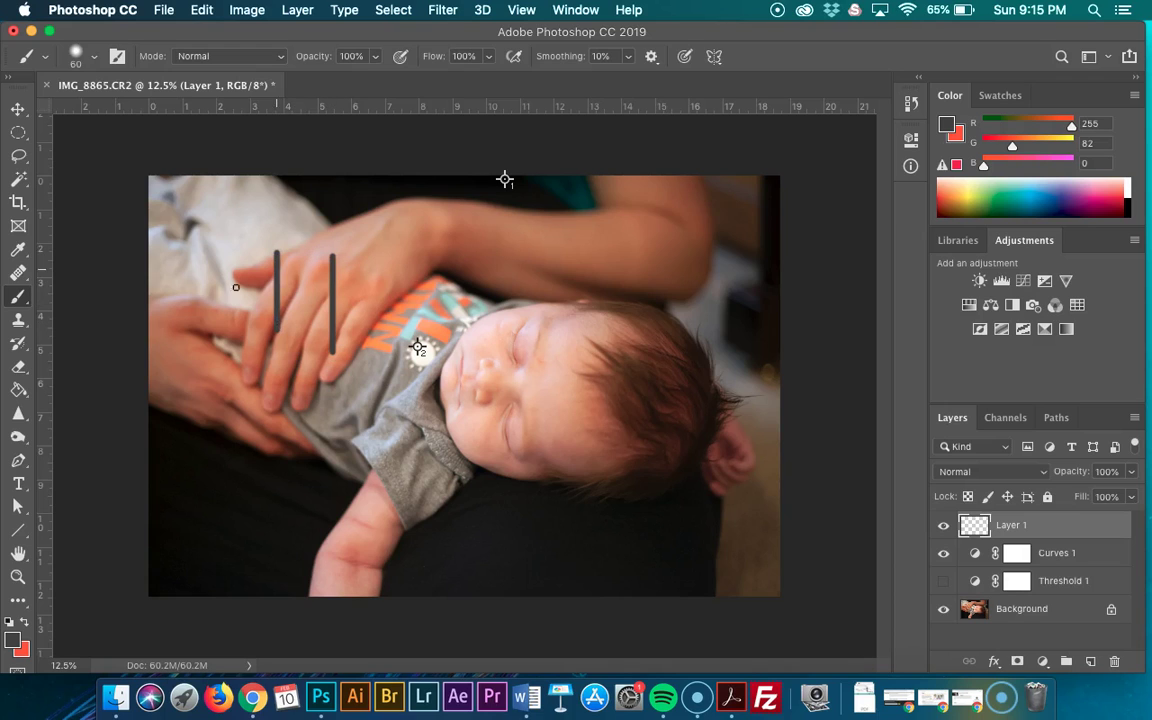
mouse_move(202, 277)
mouse_down()
mouse_move(203, 378)
mouse_move(257, 458)
mouse_move(412, 417)
mouse_move(428, 282)
mouse_up()
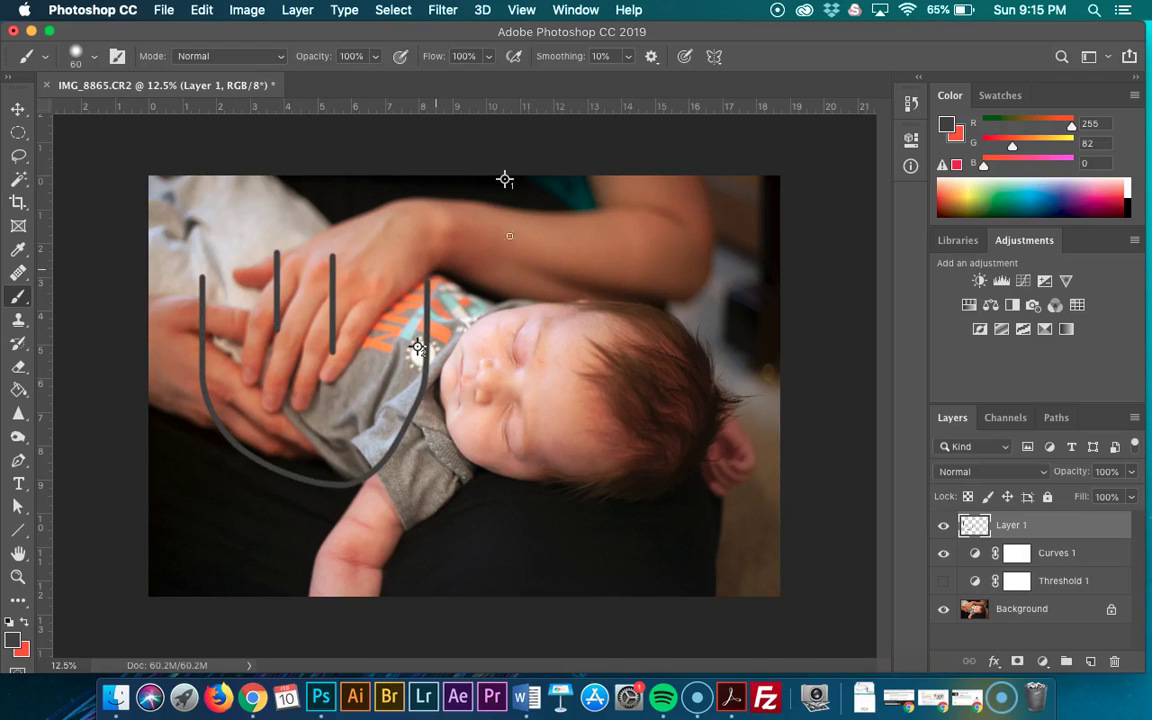
- Toggle Layer 1's visibility to check the strokes, then delete Layer 1
click(943, 527)
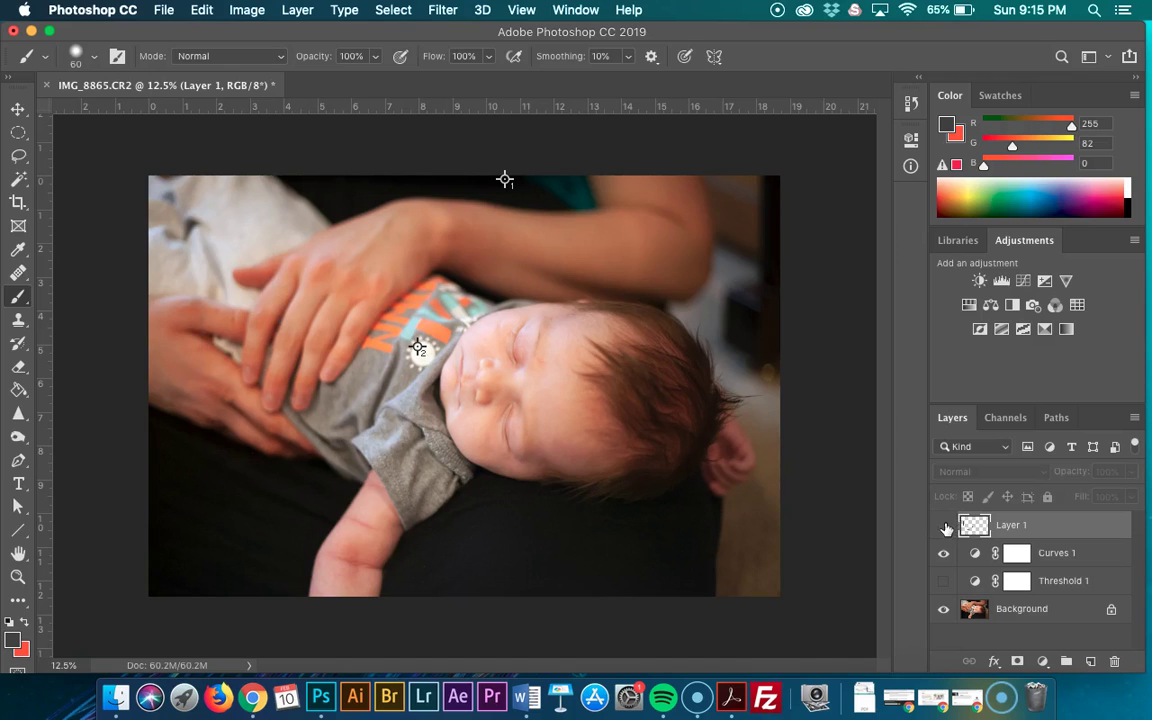
click(943, 527)
mouse_move(1063, 535)
mouse_down()
mouse_move(1000, 565)
mouse_move(1000, 600)
mouse_move(1113, 661)
mouse_up()
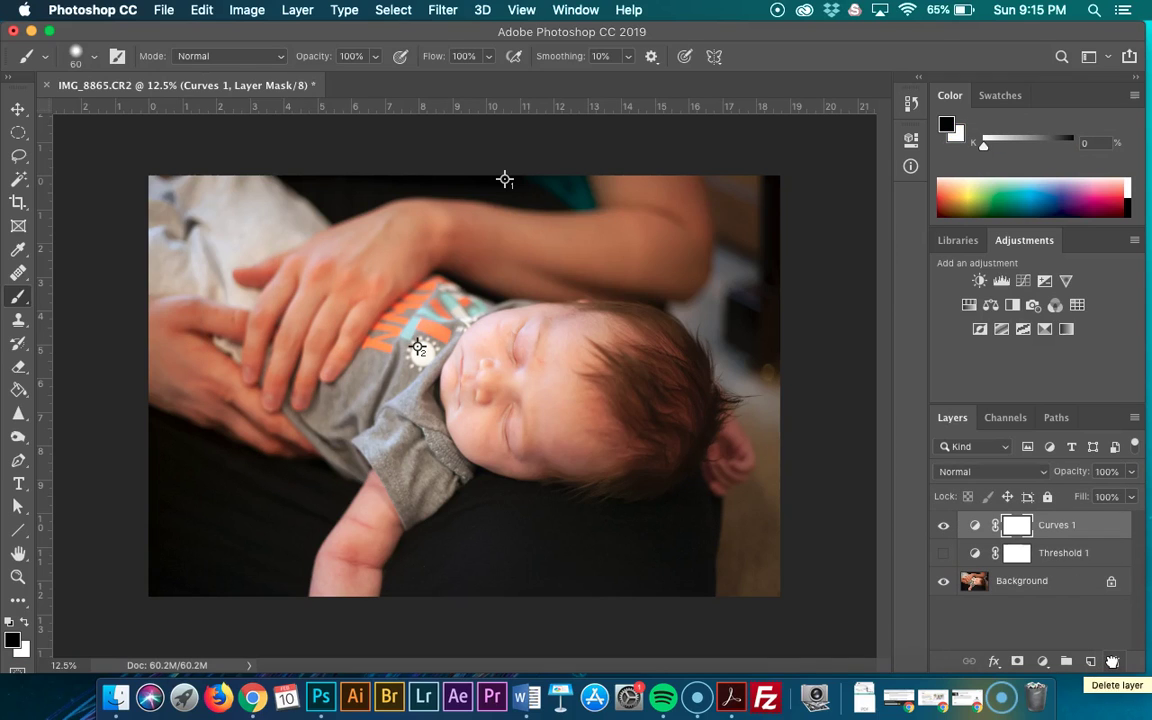
- Select both Curves 1 and Threshold 1 and put them into a new group
click(975, 525)
click(1070, 553)
click(1070, 538)
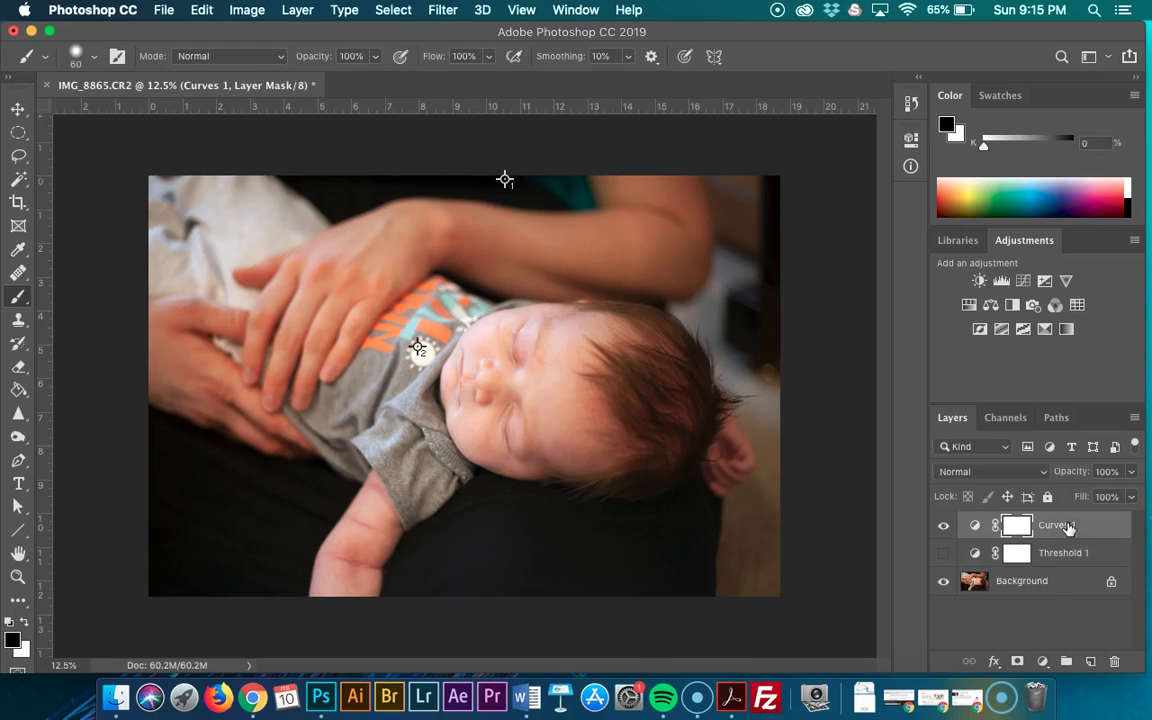
shift+click(1071, 553)
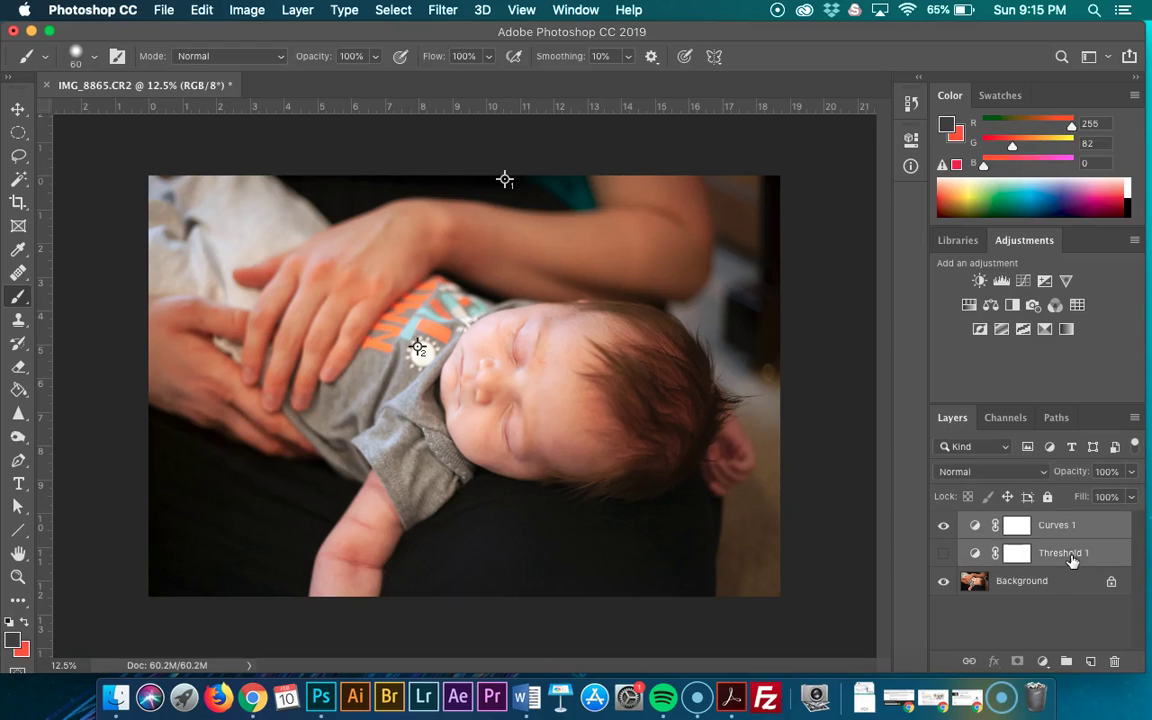
click(1068, 663)
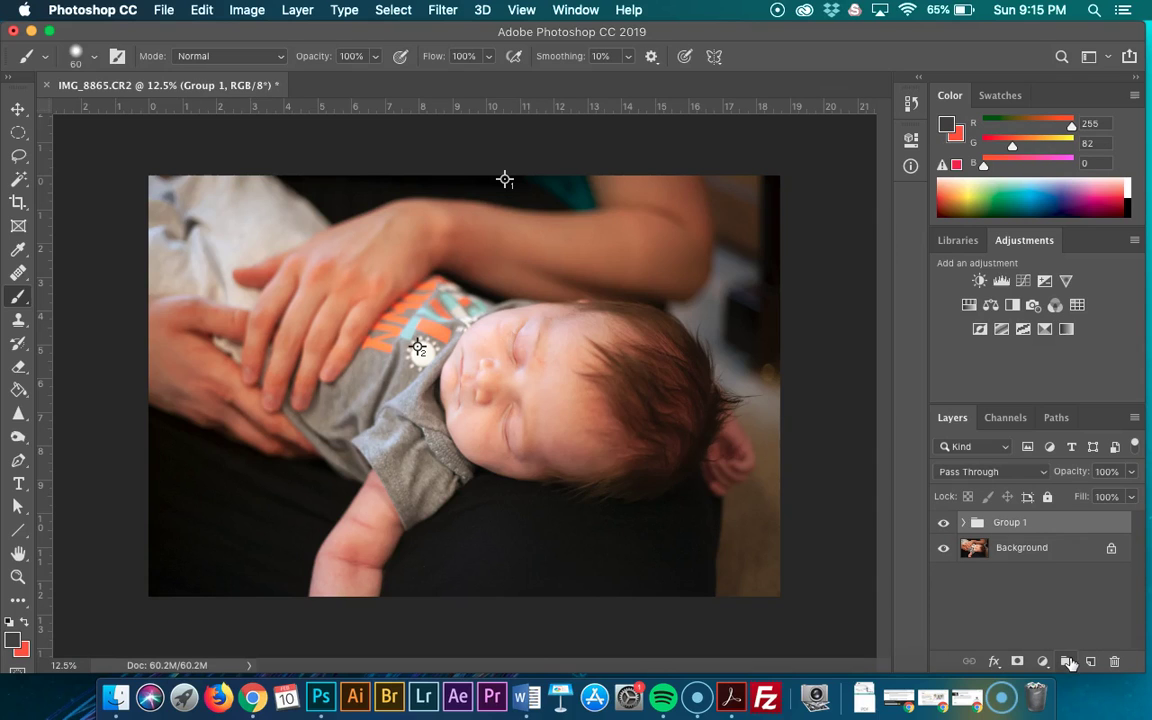
- Rename Group 1 to 'Black and White Point' and select the Background layer
double_click(1010, 522)
text(Black and White)
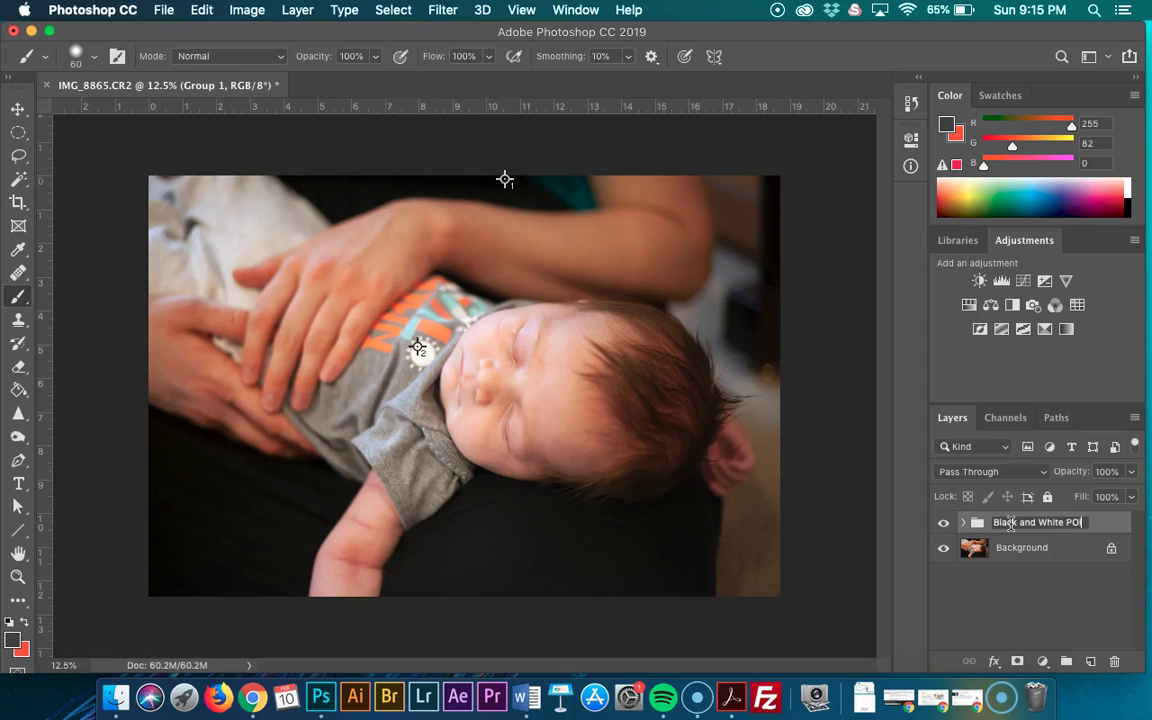
text( Point)
key(Return)
click(1079, 548)
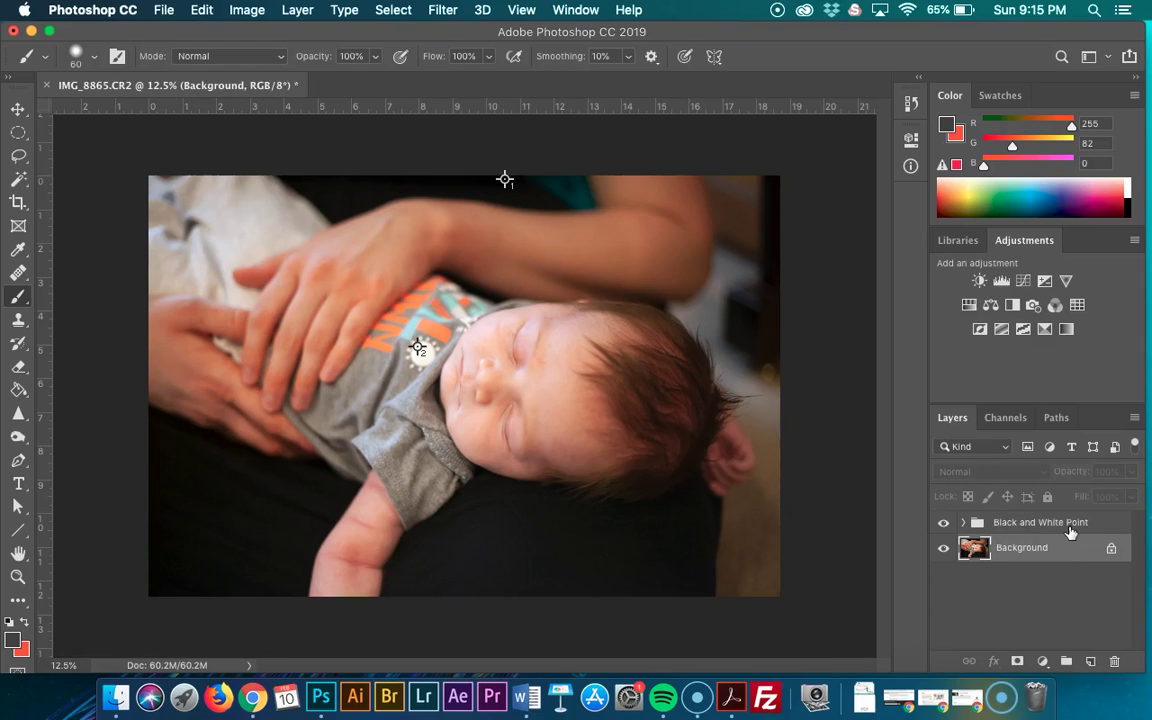
click(1070, 529)
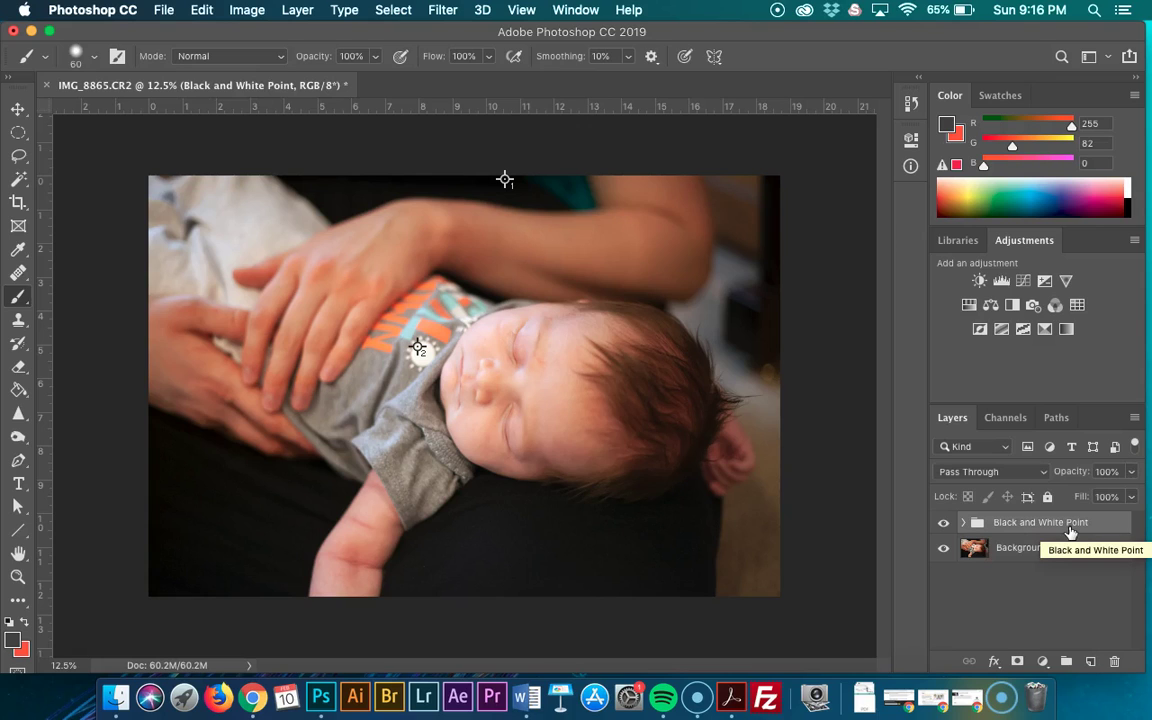
click(1020, 548)
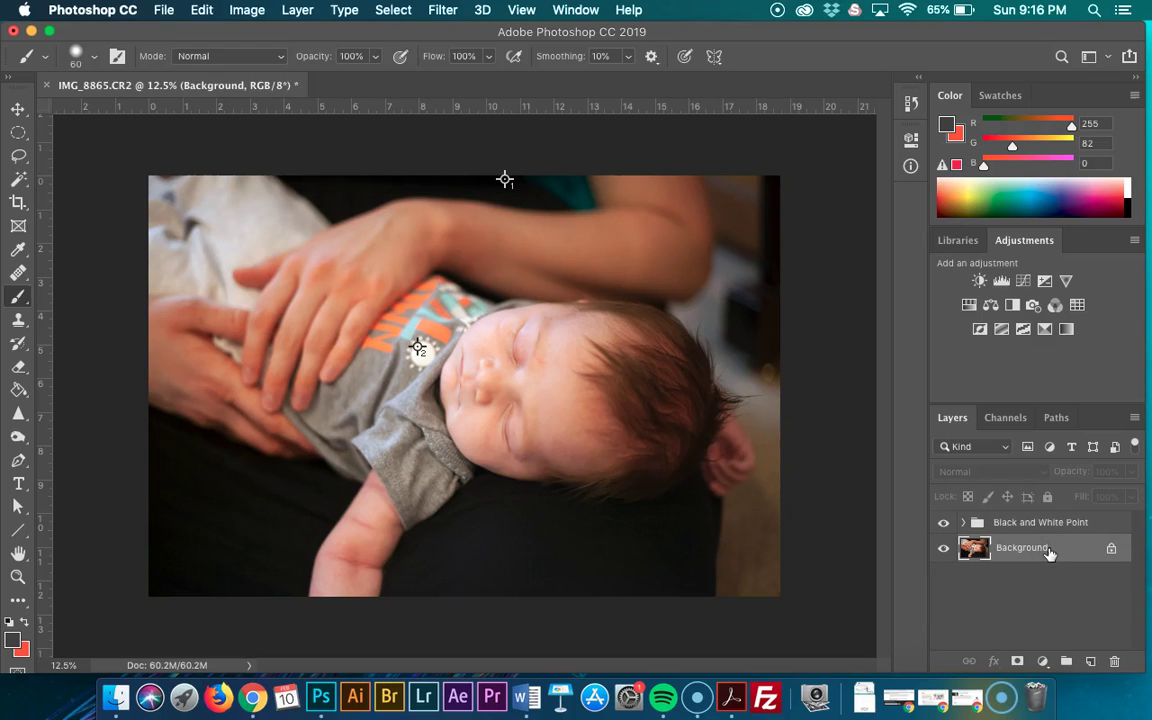
key(super+j)
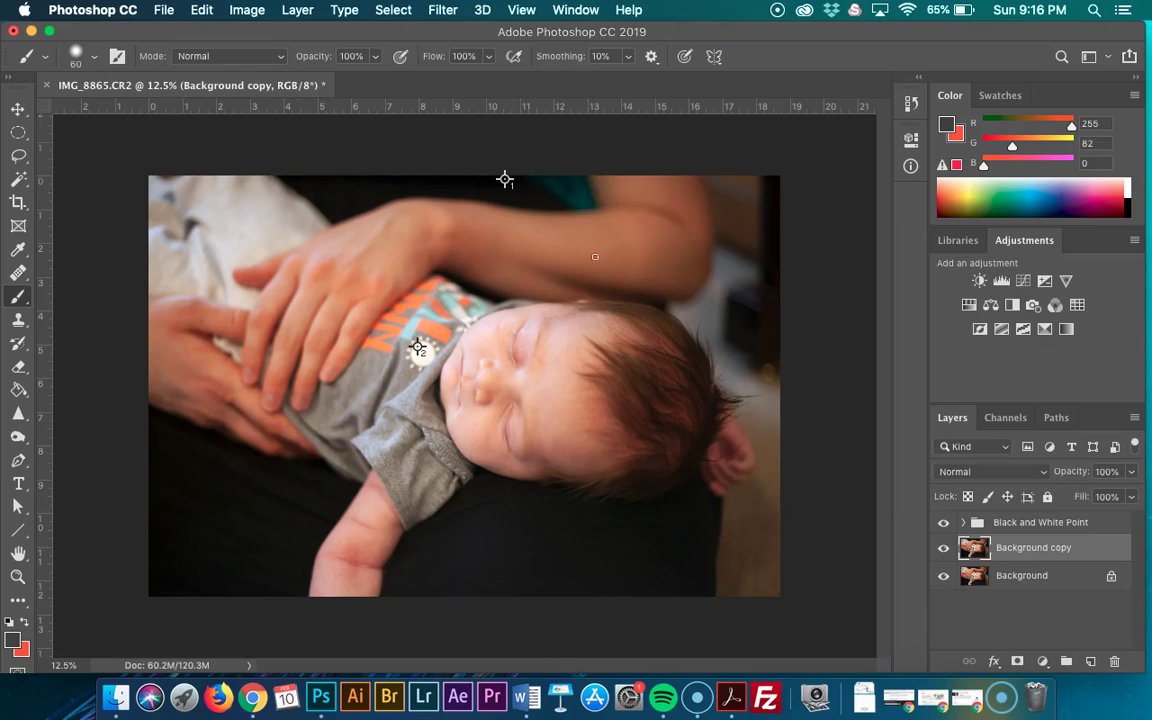
click(247, 9)
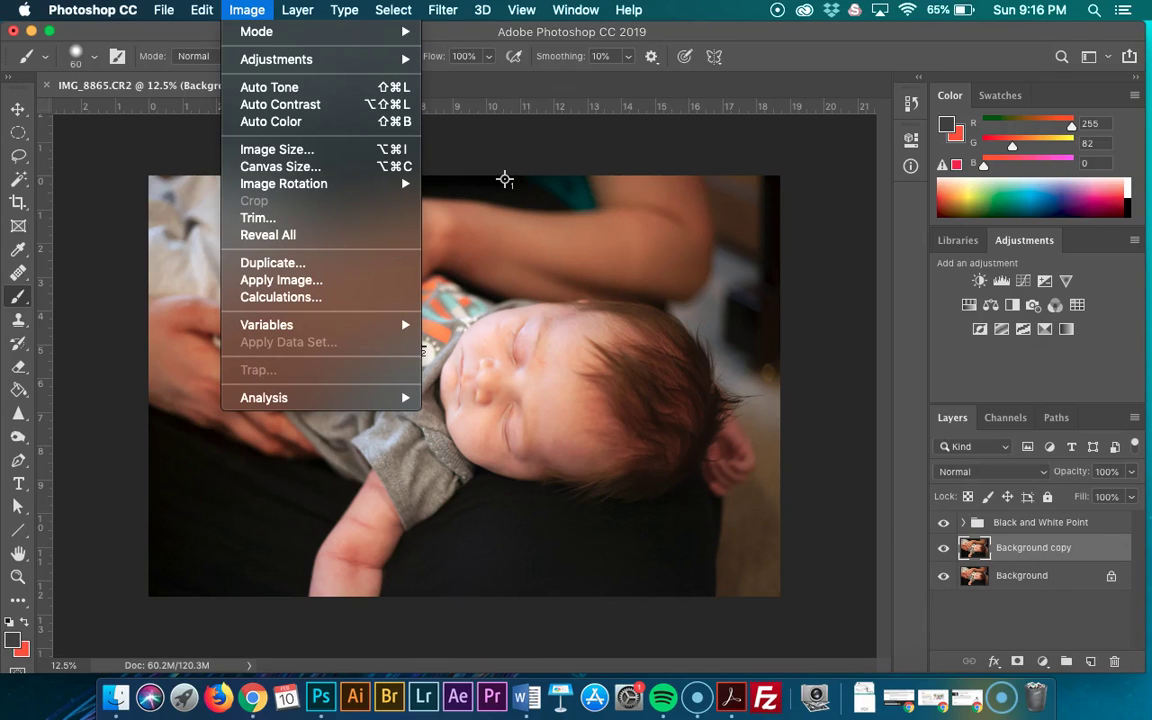
mouse_move(401, 62)
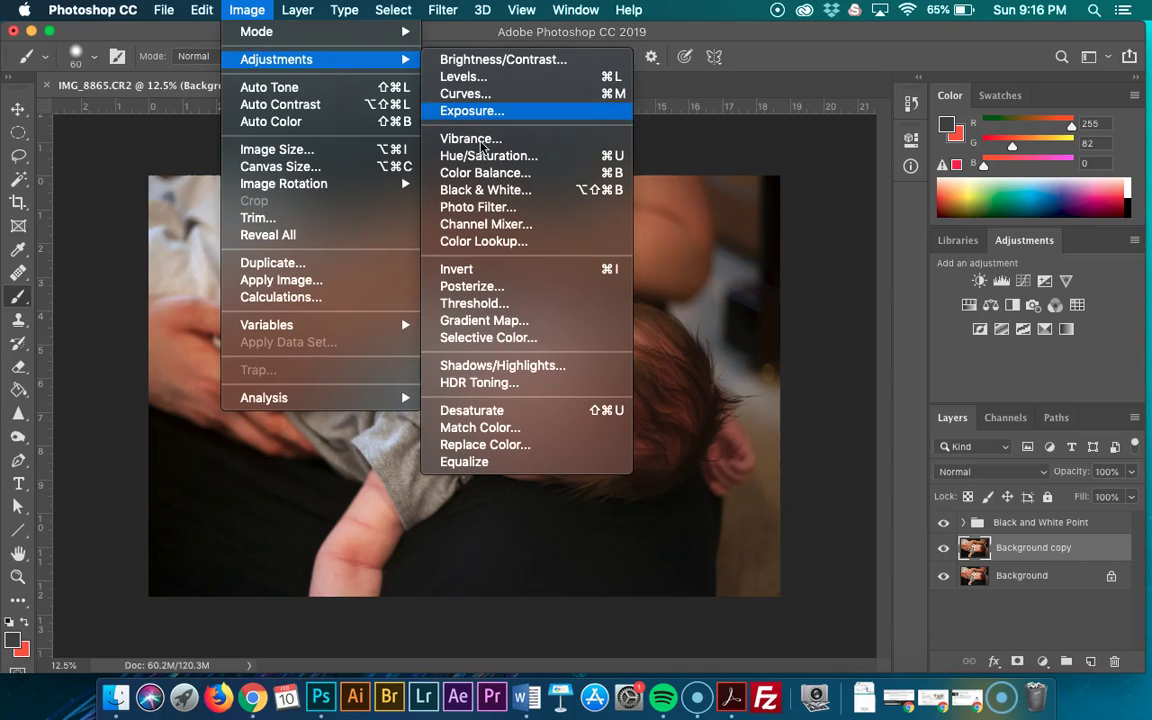
click(485, 155)
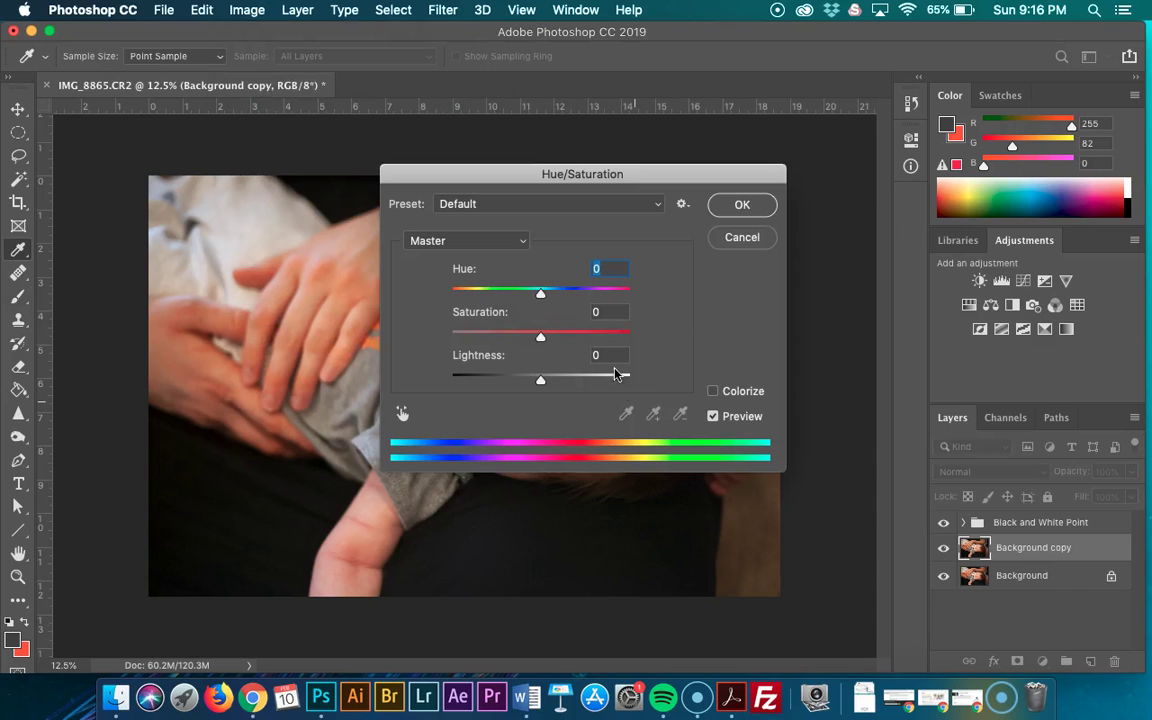
drag(540, 380, 517, 389)
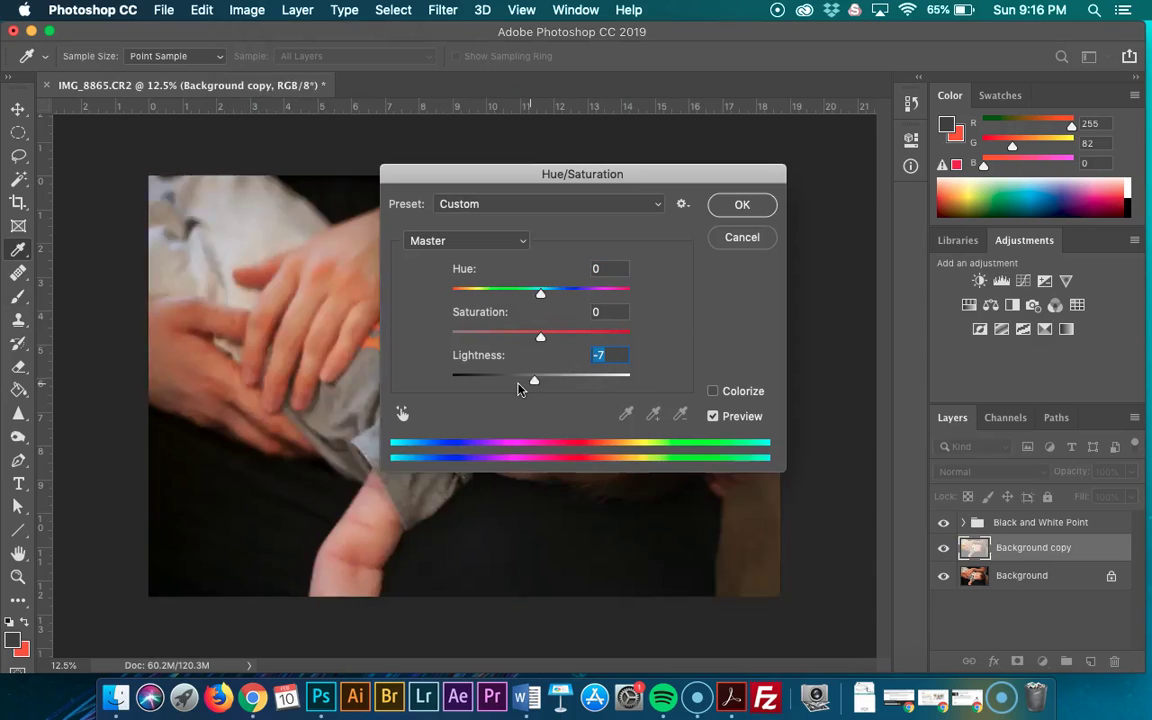
drag(540, 336, 610, 336)
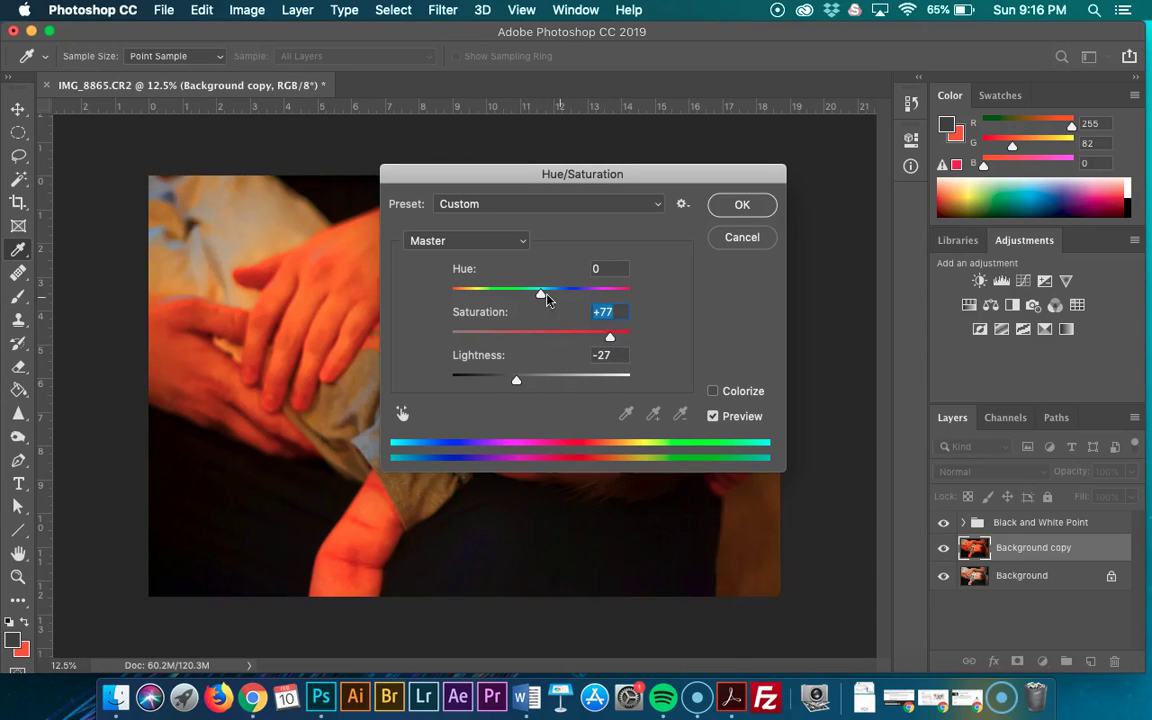
drag(544, 295, 504, 296)
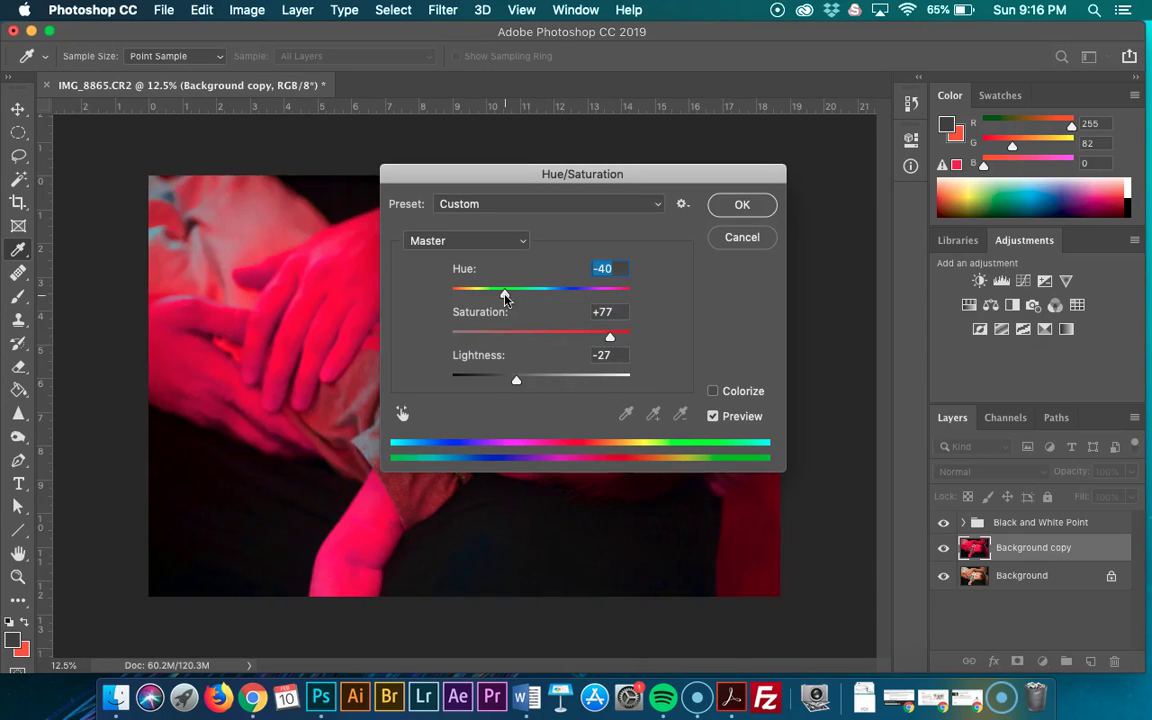
click(742, 205)
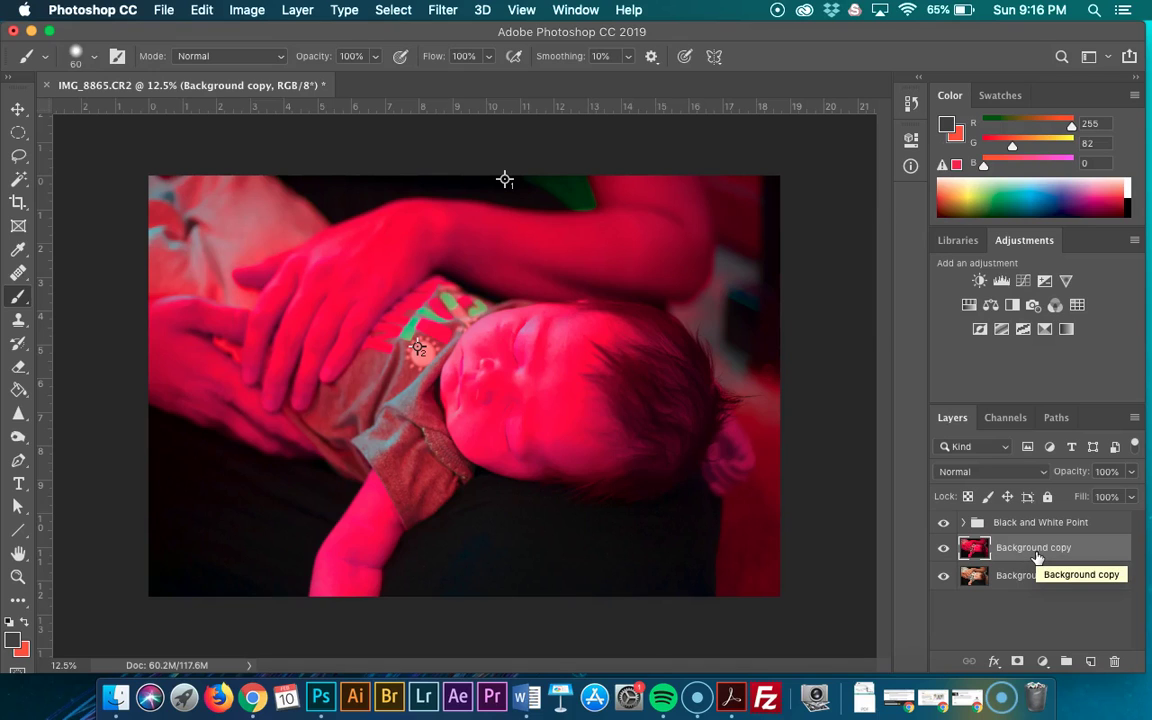
drag(1037, 558, 1117, 663)
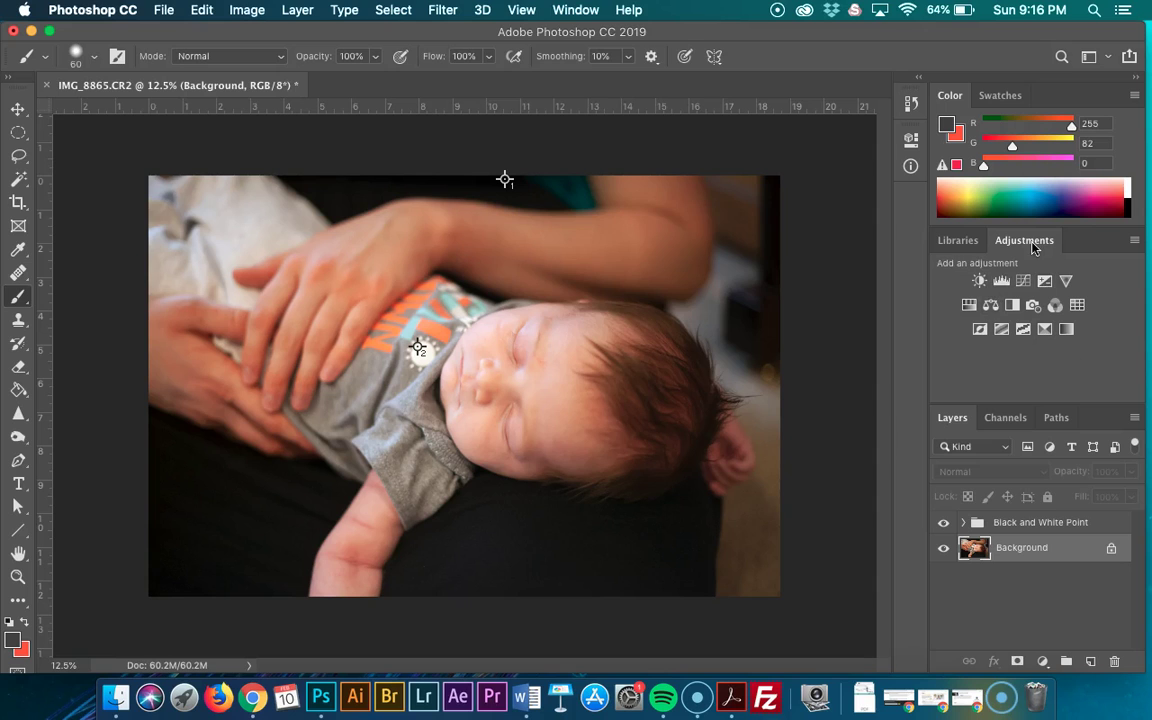
- Add a Brightness/Contrast layer and try Brightness at 150, then -9, with a slight contrast nudge
click(555, 12)
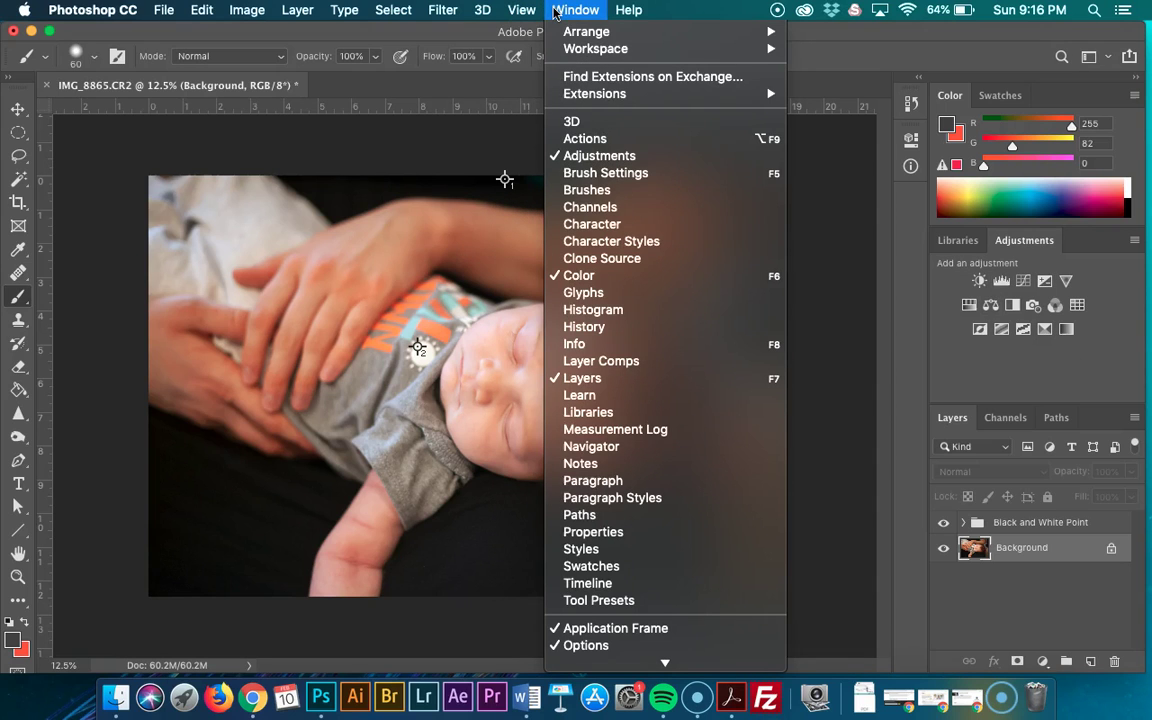
click(843, 149)
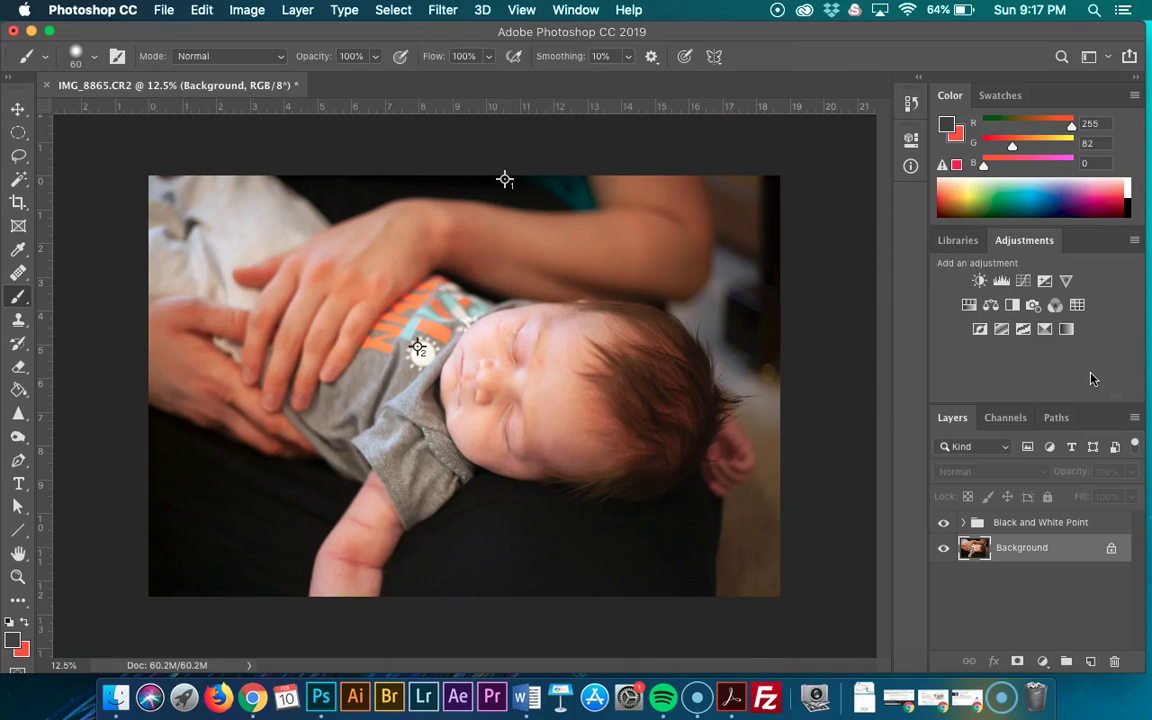
click(980, 281)
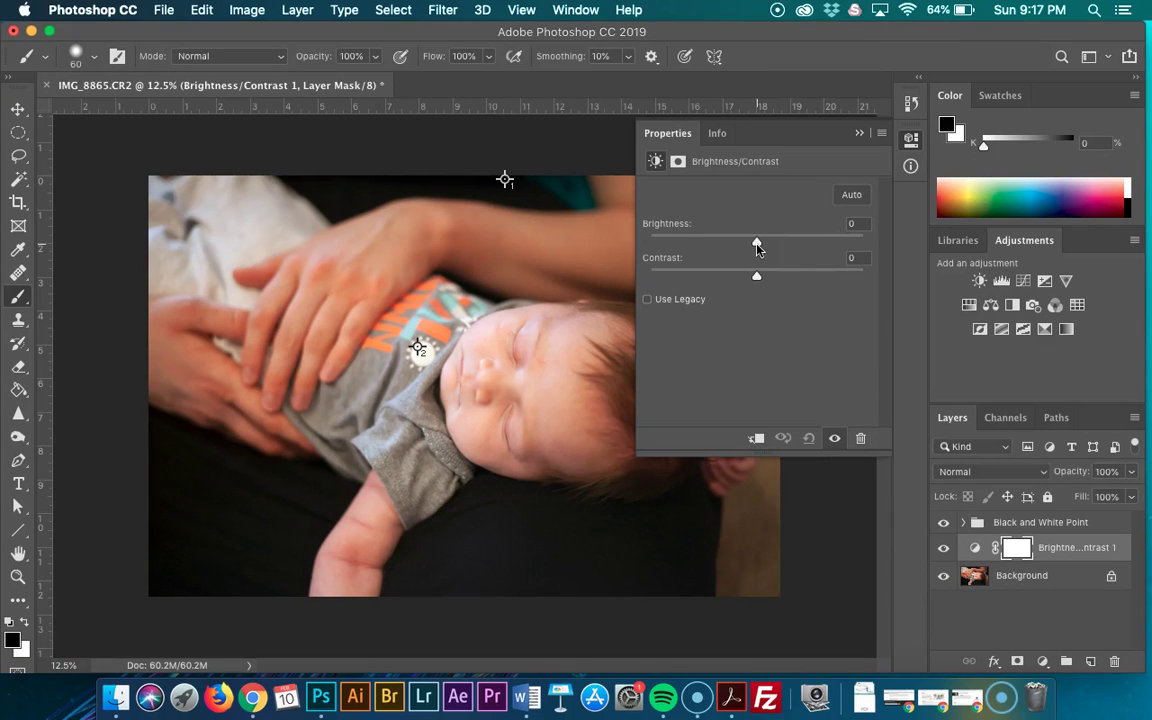
drag(757, 247, 918, 248)
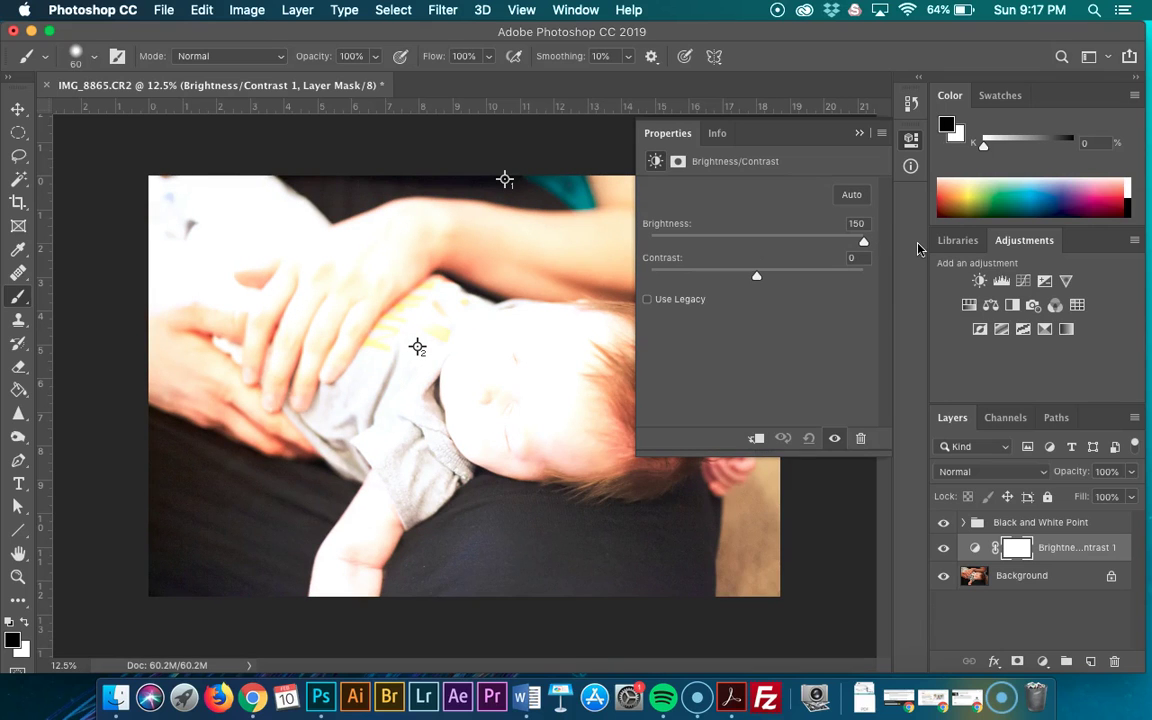
drag(918, 248, 757, 242)
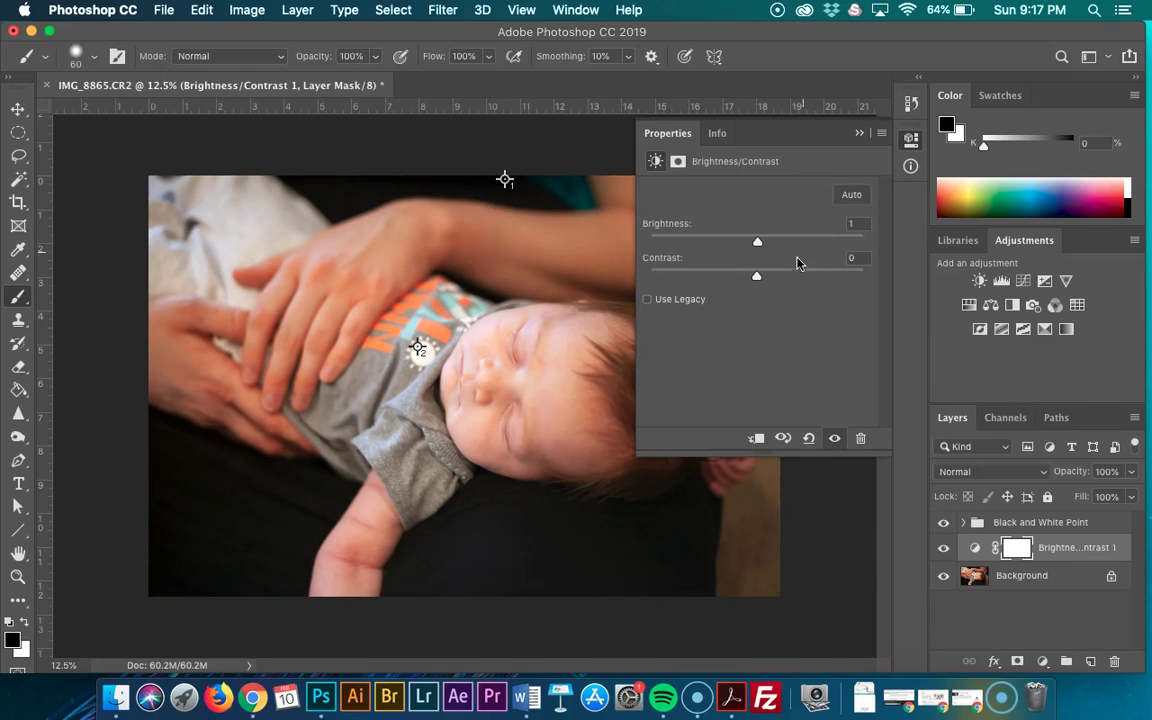
mouse_move(757, 275)
mouse_down()
mouse_move(633, 276)
mouse_move(874, 306)
mouse_move(752, 292)
mouse_up()
- Reset contrast and brightness to 0, try Auto, then delete the Brightness/Contrast 1 layer
text(0)
key(Return)
key(Tab)
text(0)
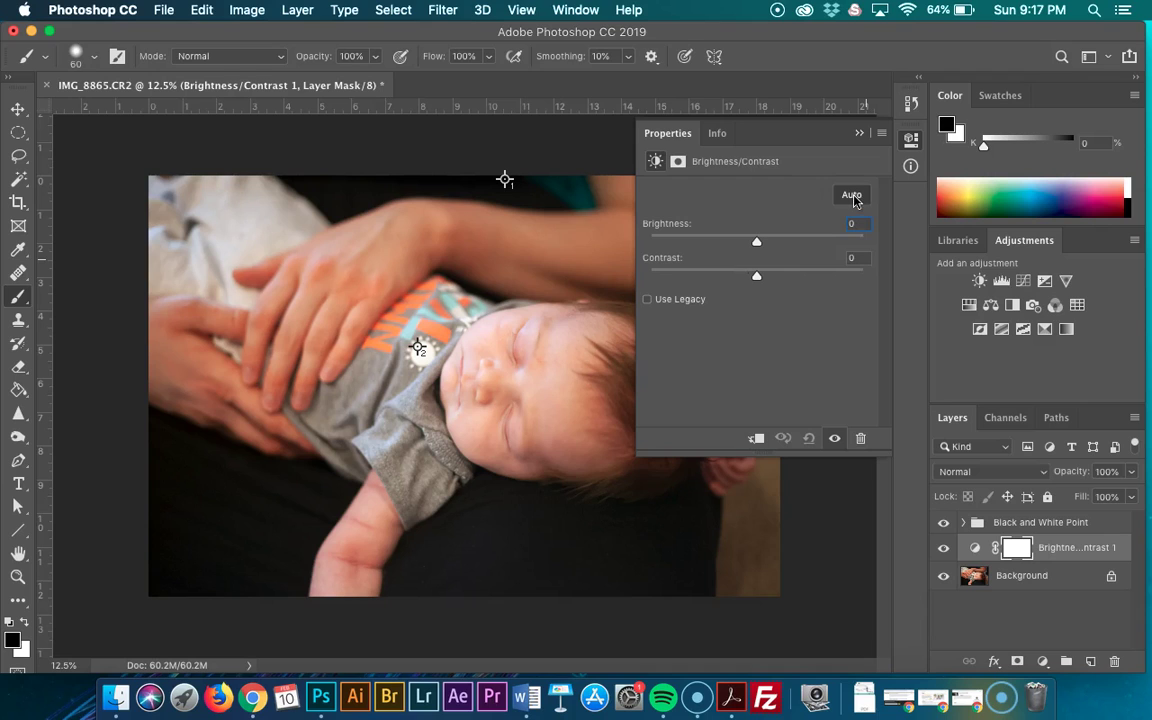
click(852, 197)
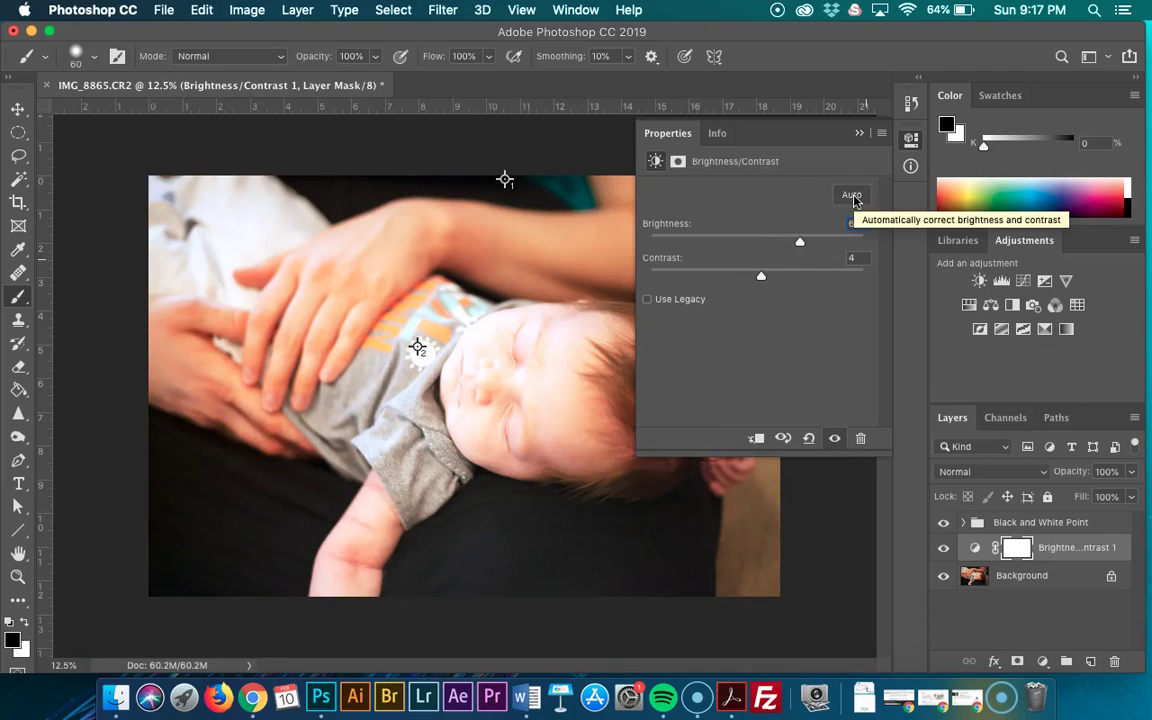
click(859, 133)
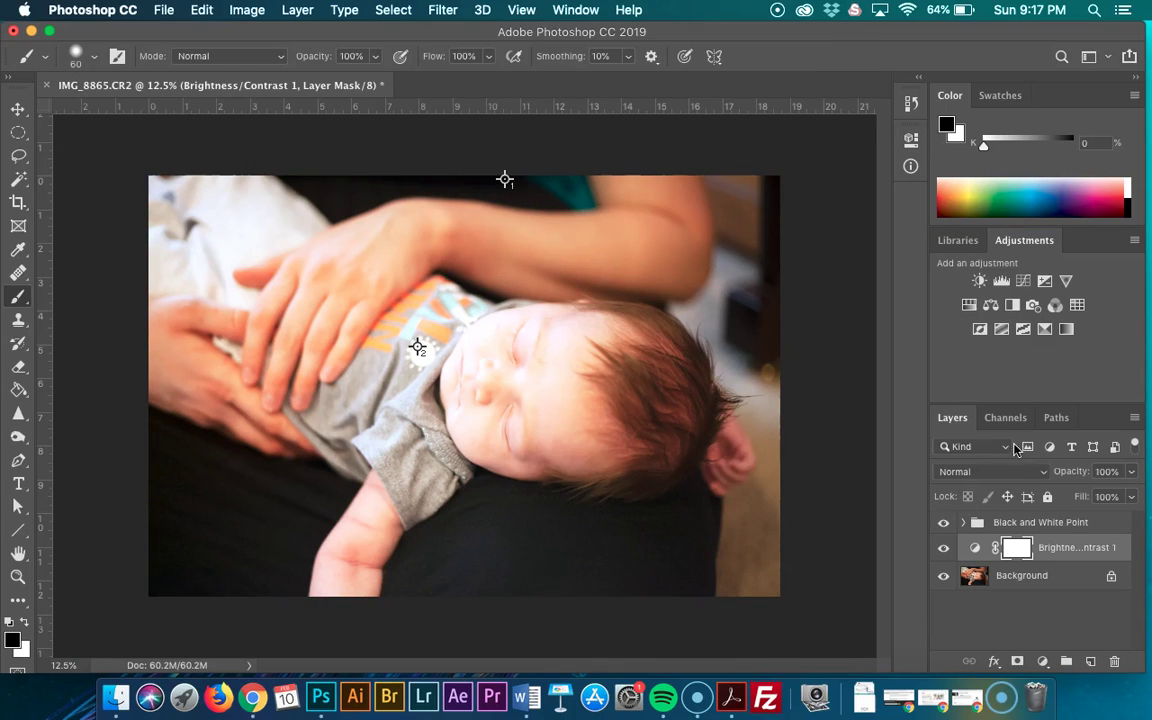
drag(1071, 547, 1114, 661)
- Add a Levels layer above the Black and White Point group with midtones set to 0.61
click(1016, 524)
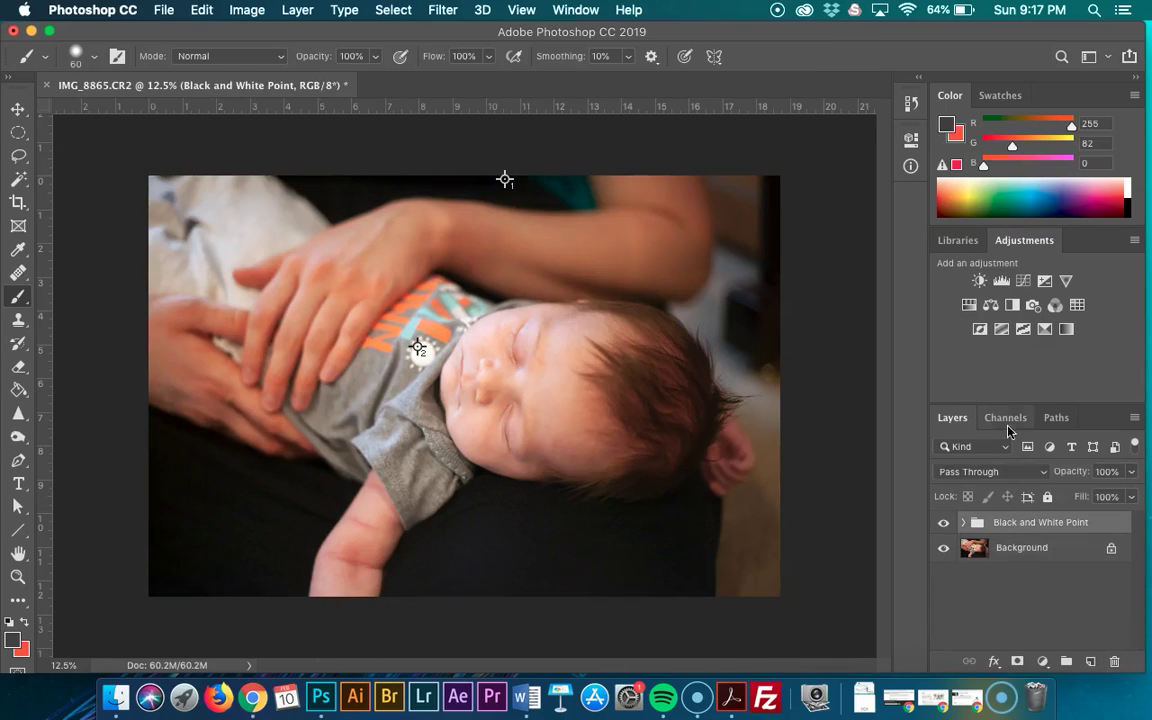
click(1001, 281)
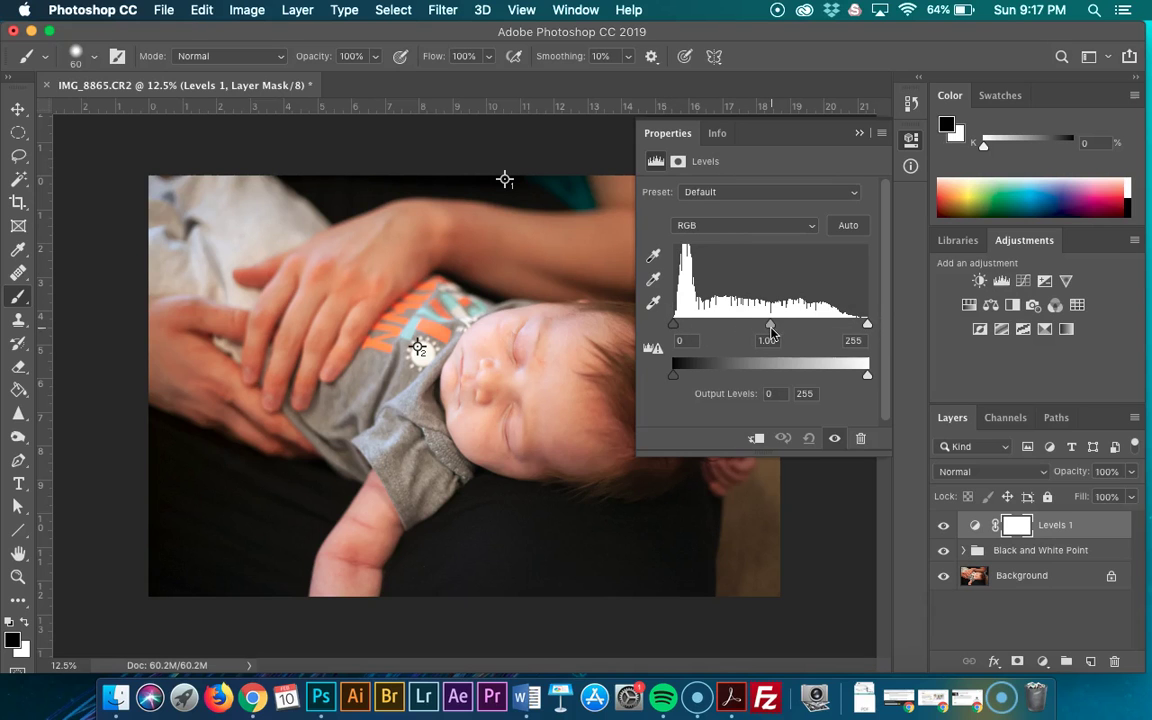
mouse_move(770, 326)
mouse_down()
mouse_move(800, 328)
mouse_move(732, 321)
mouse_move(782, 324)
mouse_up()
click(775, 123)
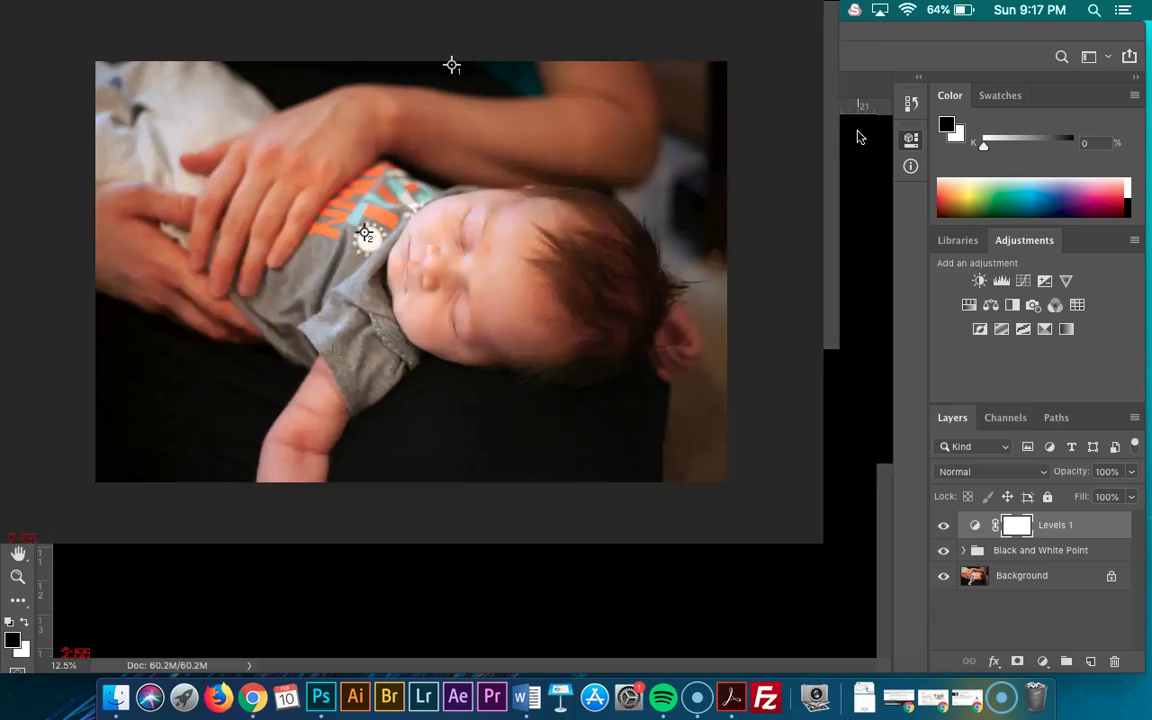
- Hide Levels 1 and add a Curves layer with three points, pulling the upper point down and lifting the lower one
click(943, 525)
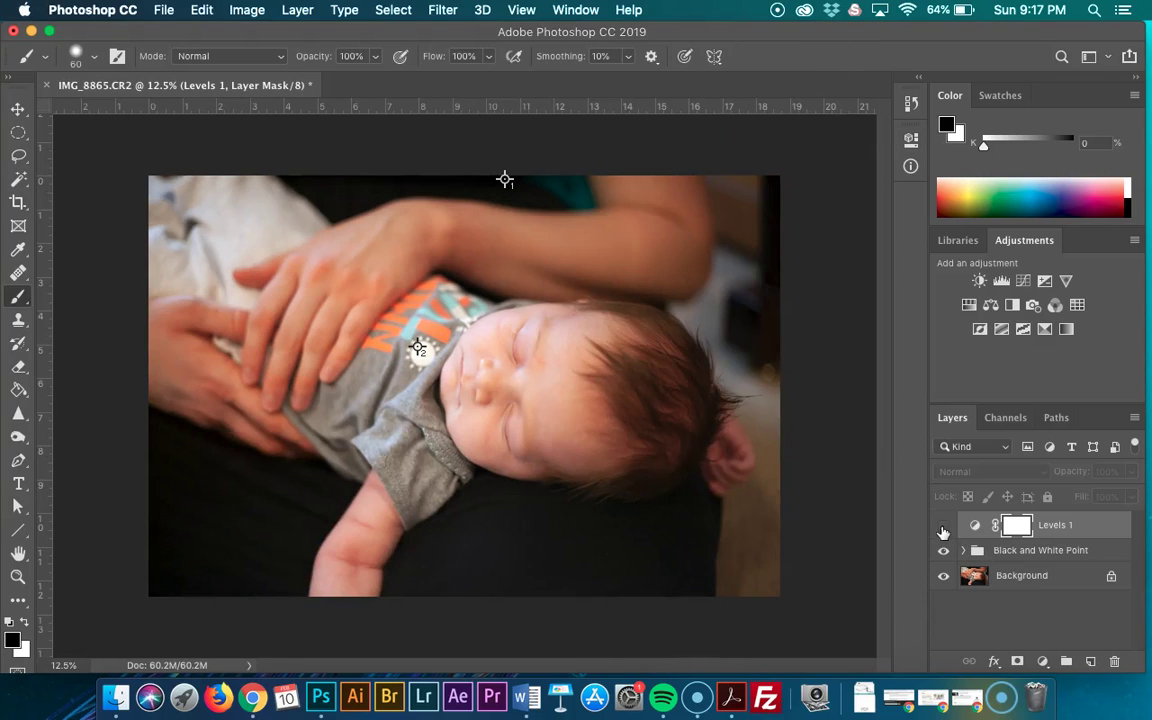
click(1022, 284)
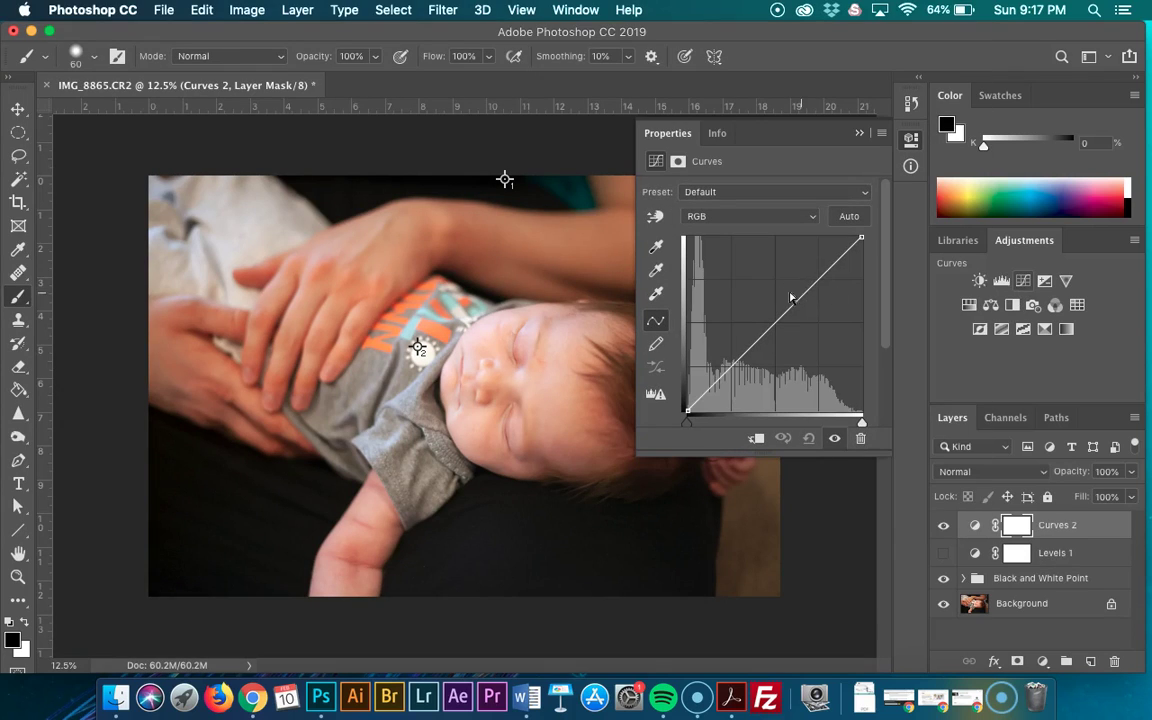
click(820, 277)
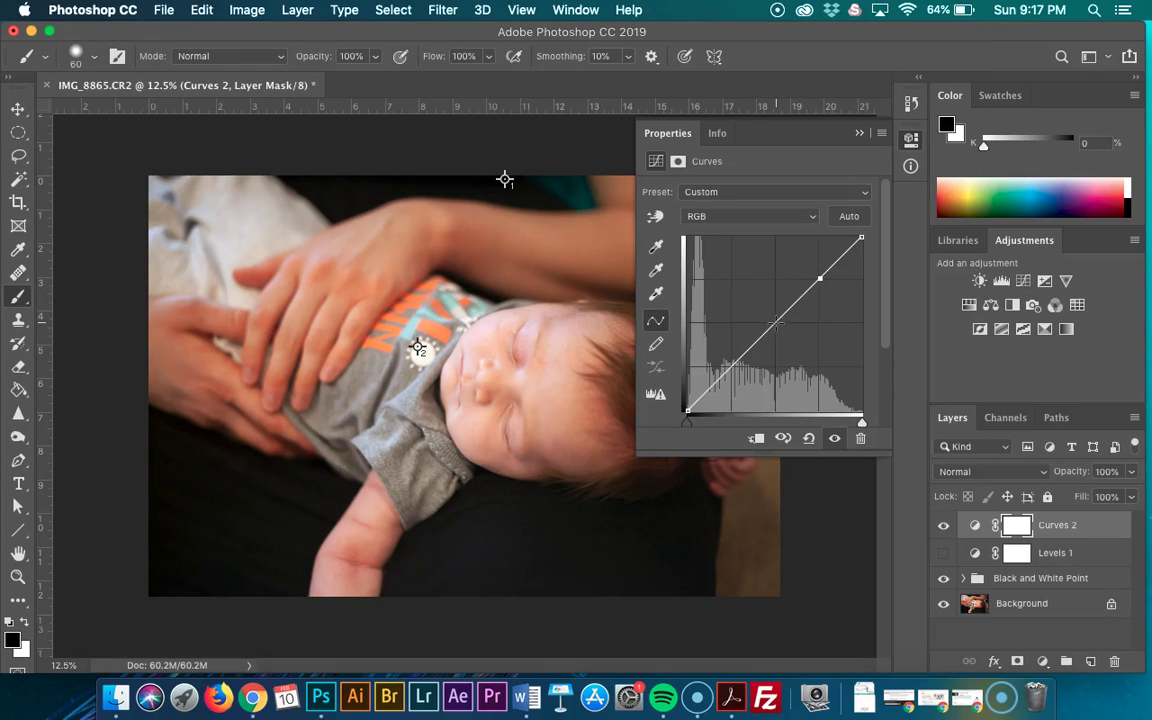
click(775, 325)
click(734, 363)
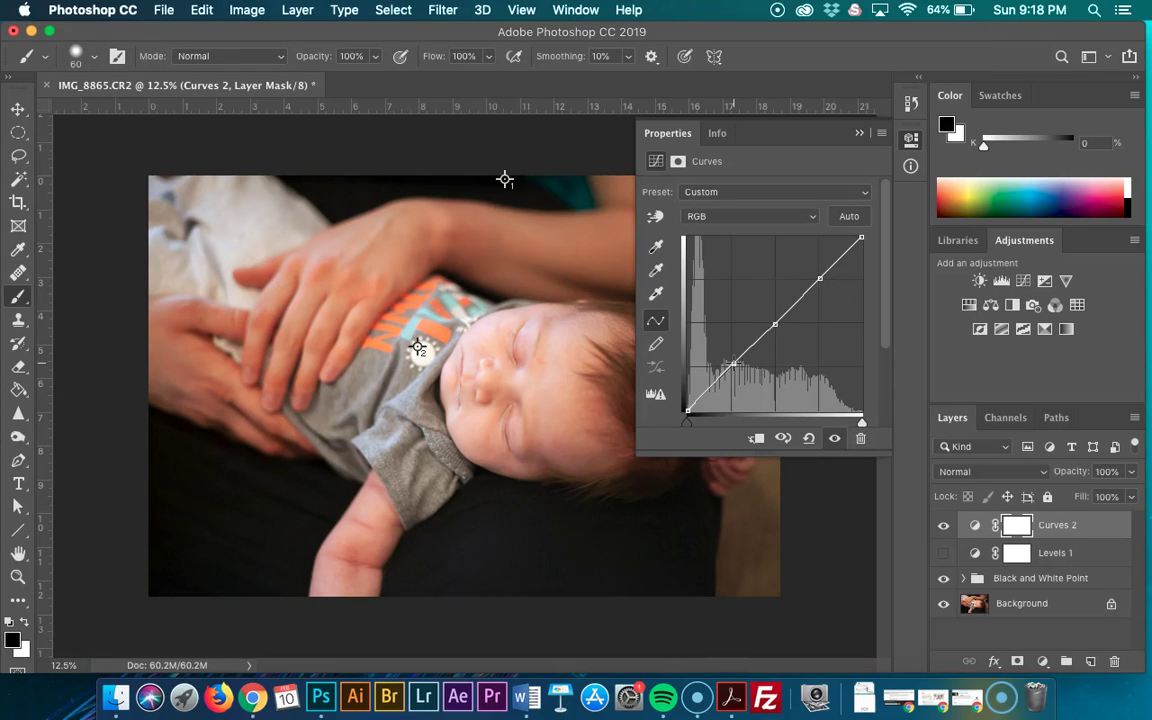
drag(820, 278, 820, 290)
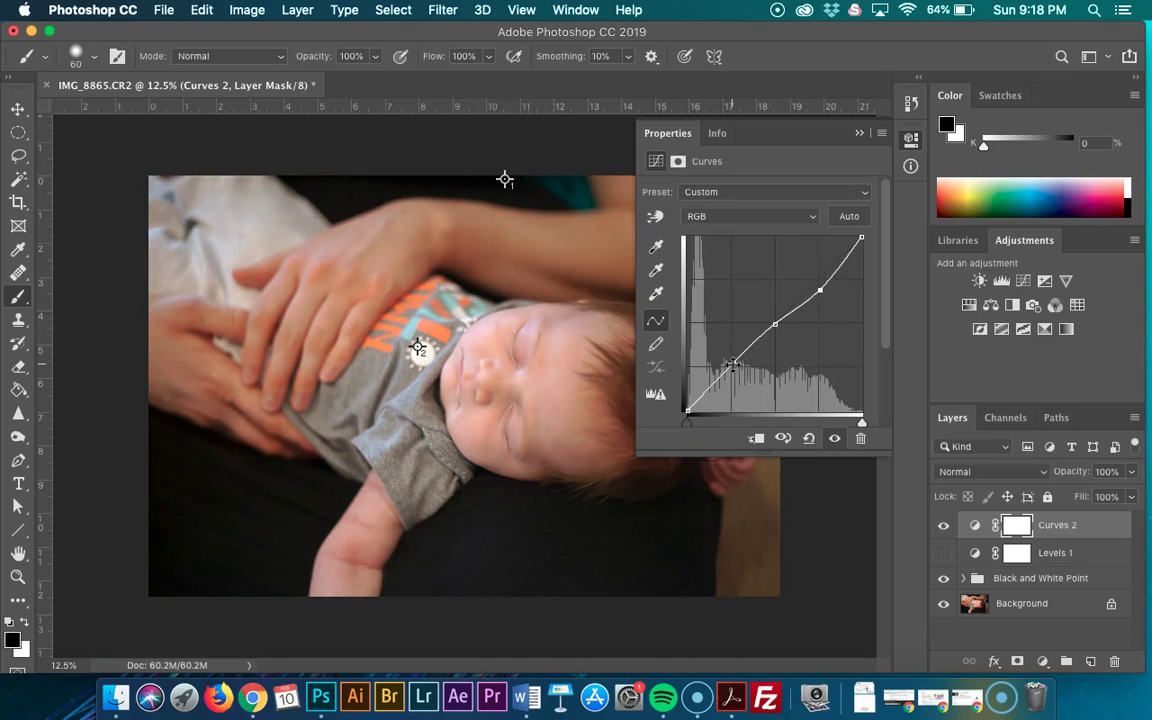
drag(733, 363, 732, 358)
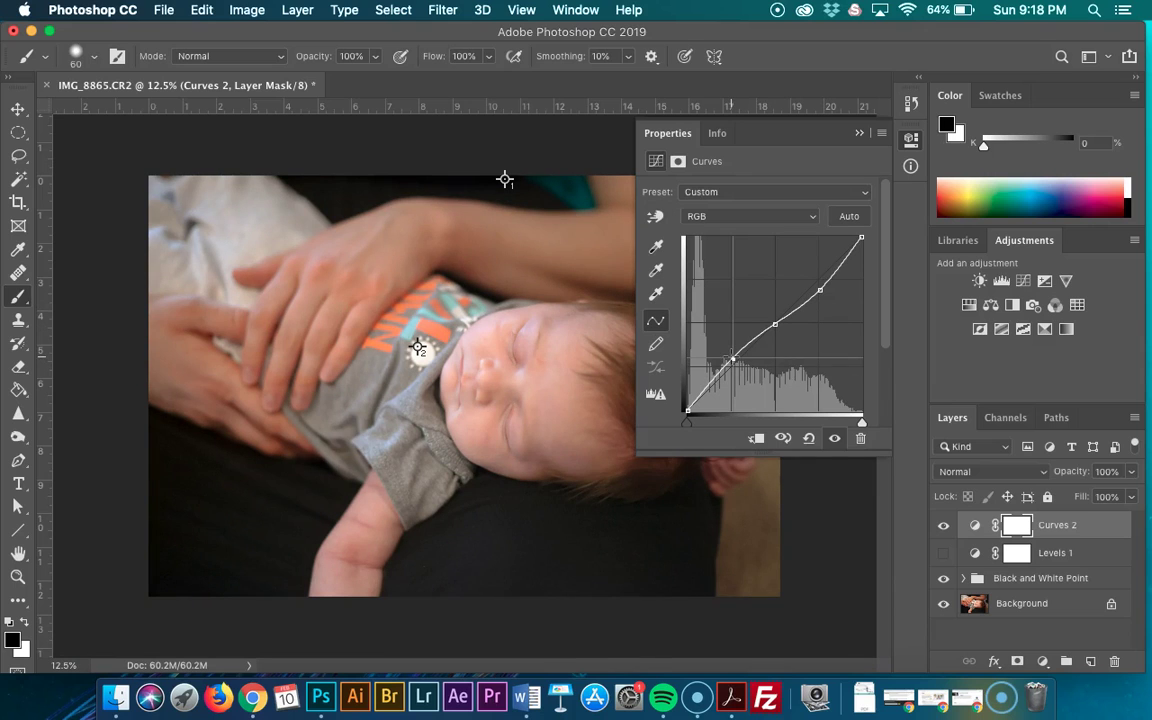
double_click(770, 122)
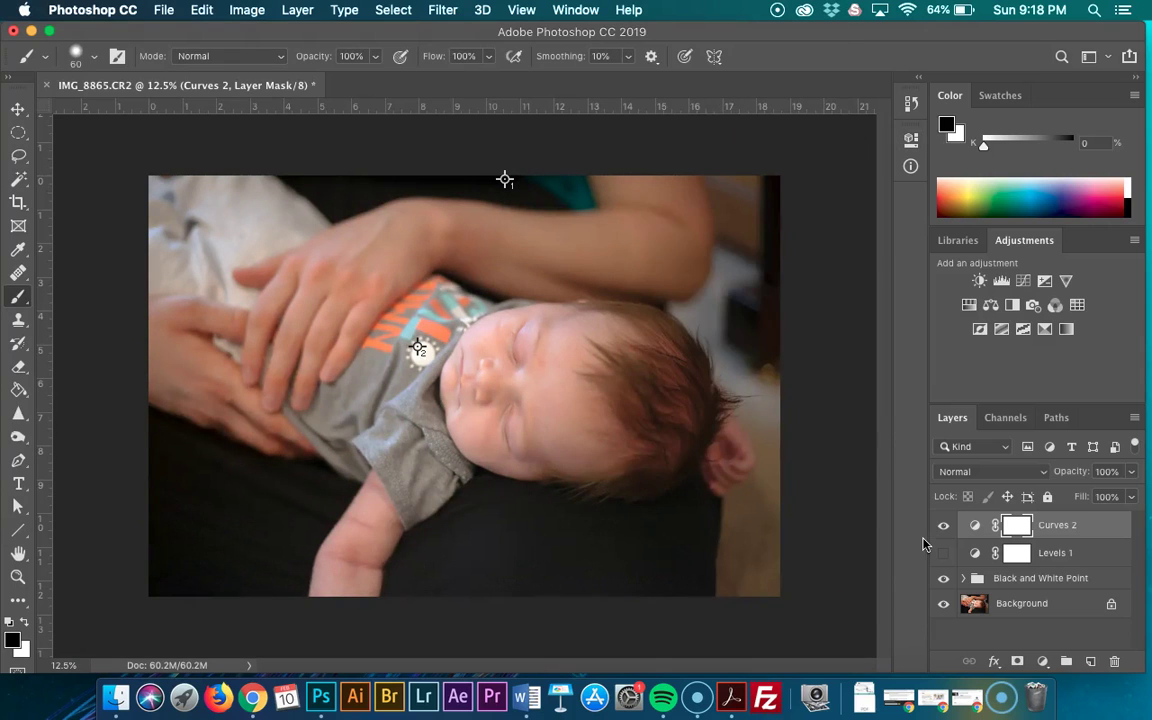
- Toggle Curves 2 off and on twice to compare, then delete it
click(944, 528)
click(944, 530)
click(944, 530)
click(944, 530)
drag(1045, 525, 1114, 661)
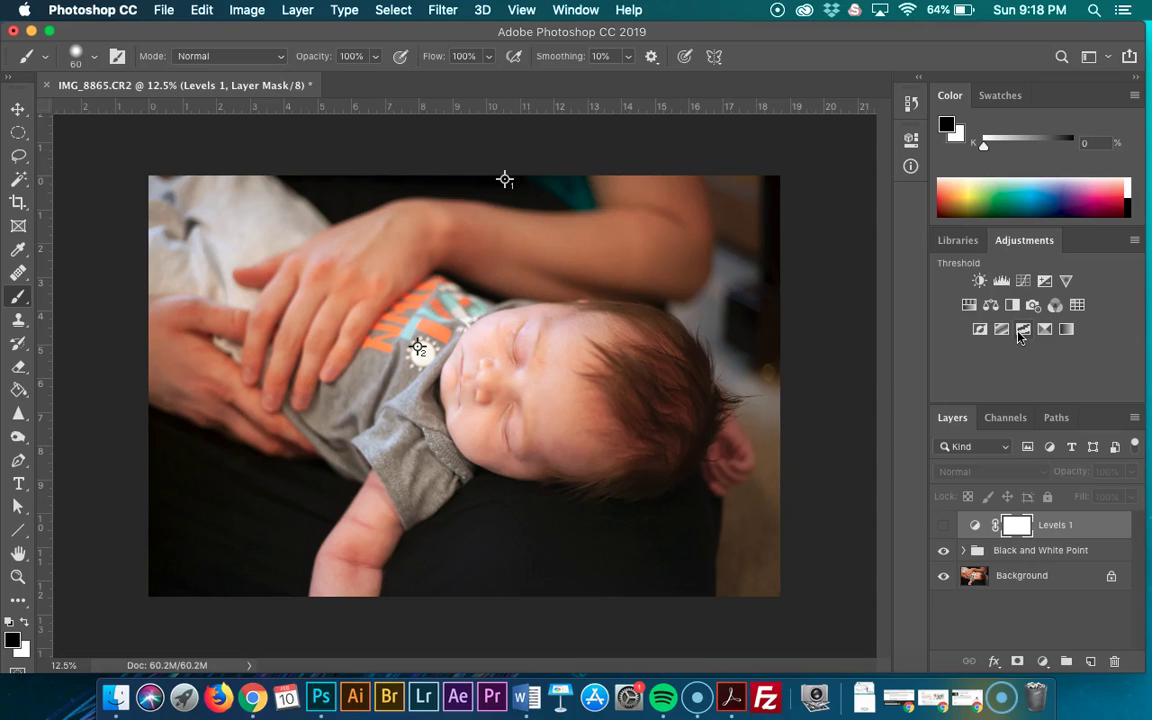
- Add another Curves layer, bend its Green channel curve, then delete that Curves 2 layer too
click(1023, 280)
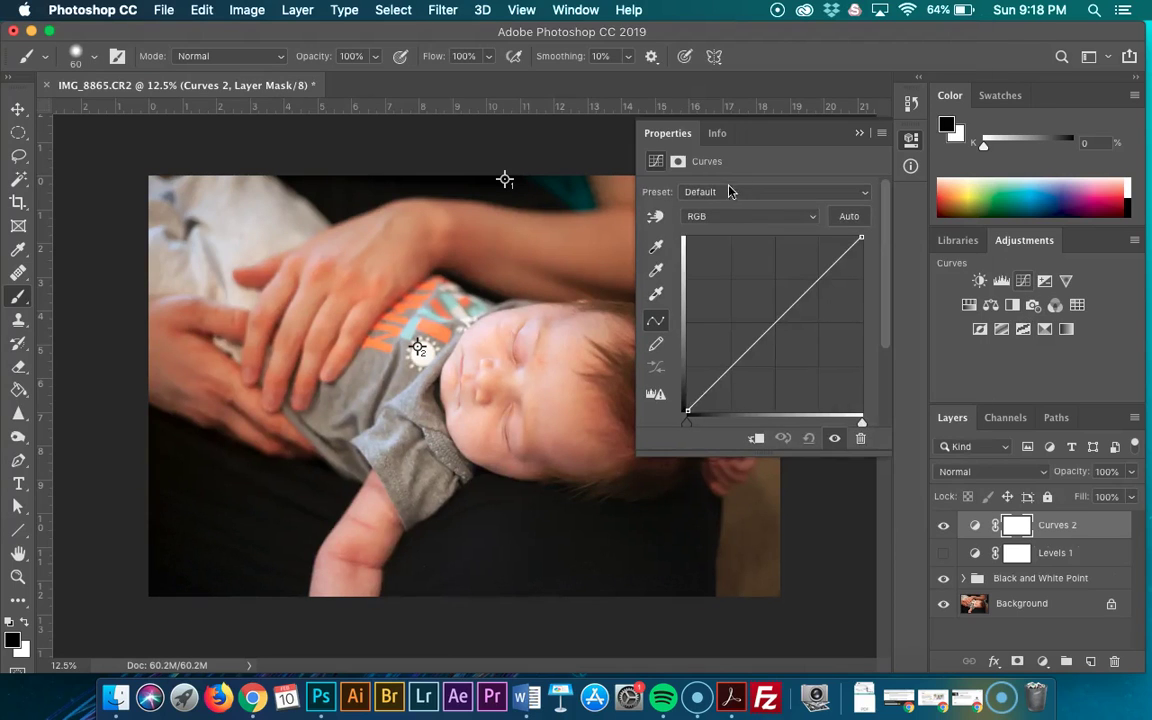
click(725, 215)
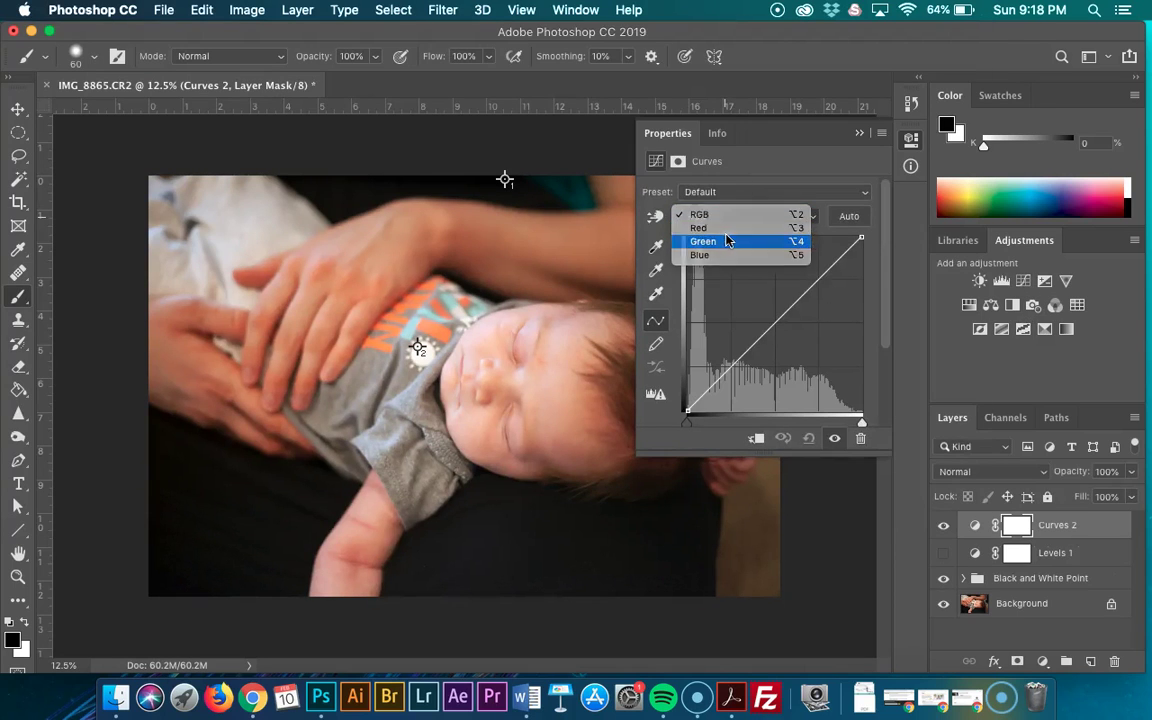
click(728, 239)
mouse_move(800, 293)
mouse_down()
mouse_move(762, 262)
mouse_move(798, 338)
mouse_move(759, 244)
mouse_move(818, 336)
mouse_move(794, 299)
mouse_up()
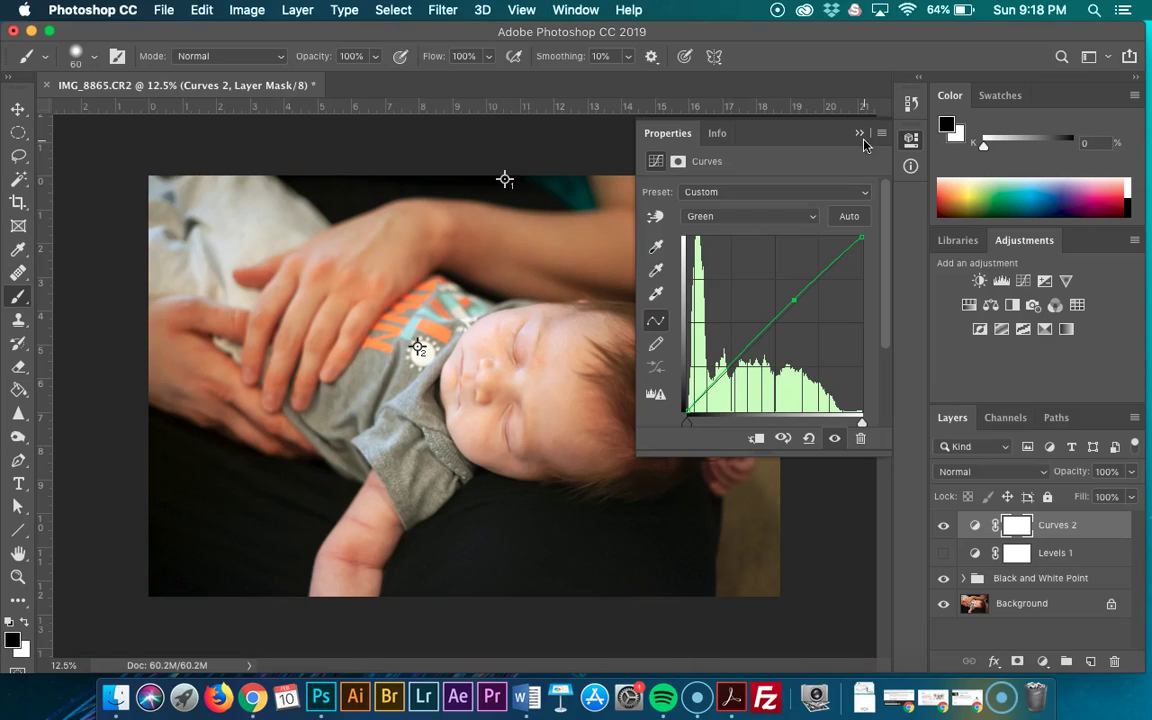
click(859, 133)
drag(1080, 532, 1114, 661)
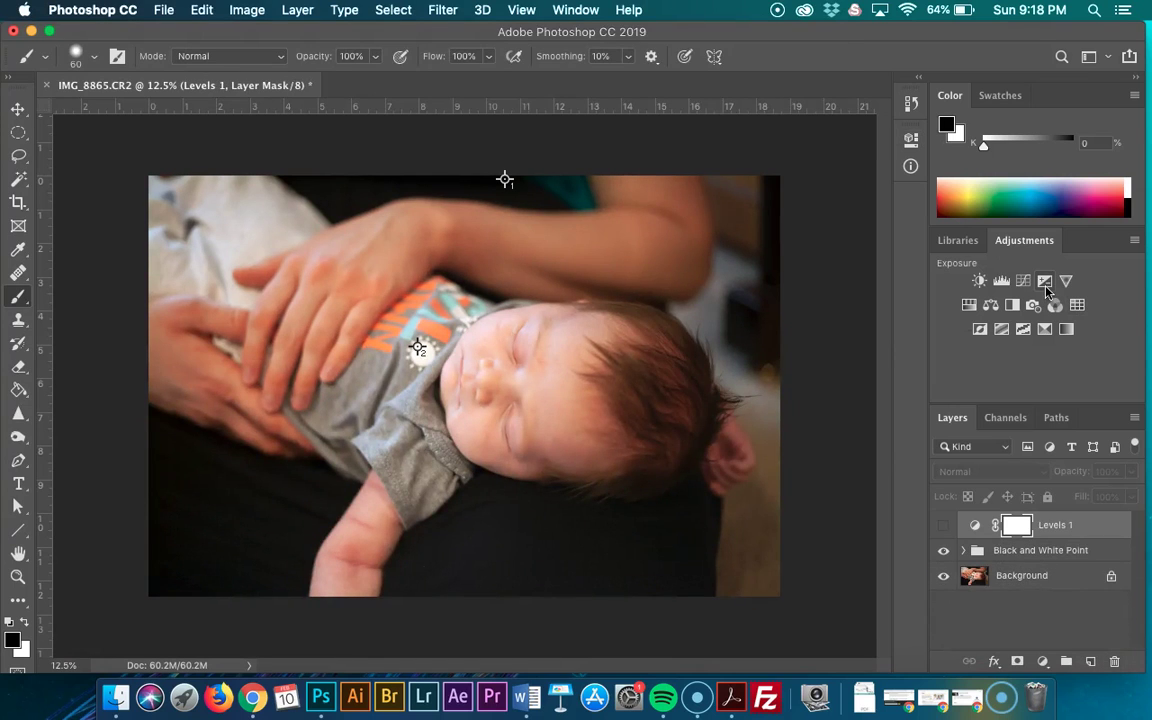
- Add an Exposure layer, try +2.13 then +0.28, and delete Exposure 1
click(1045, 283)
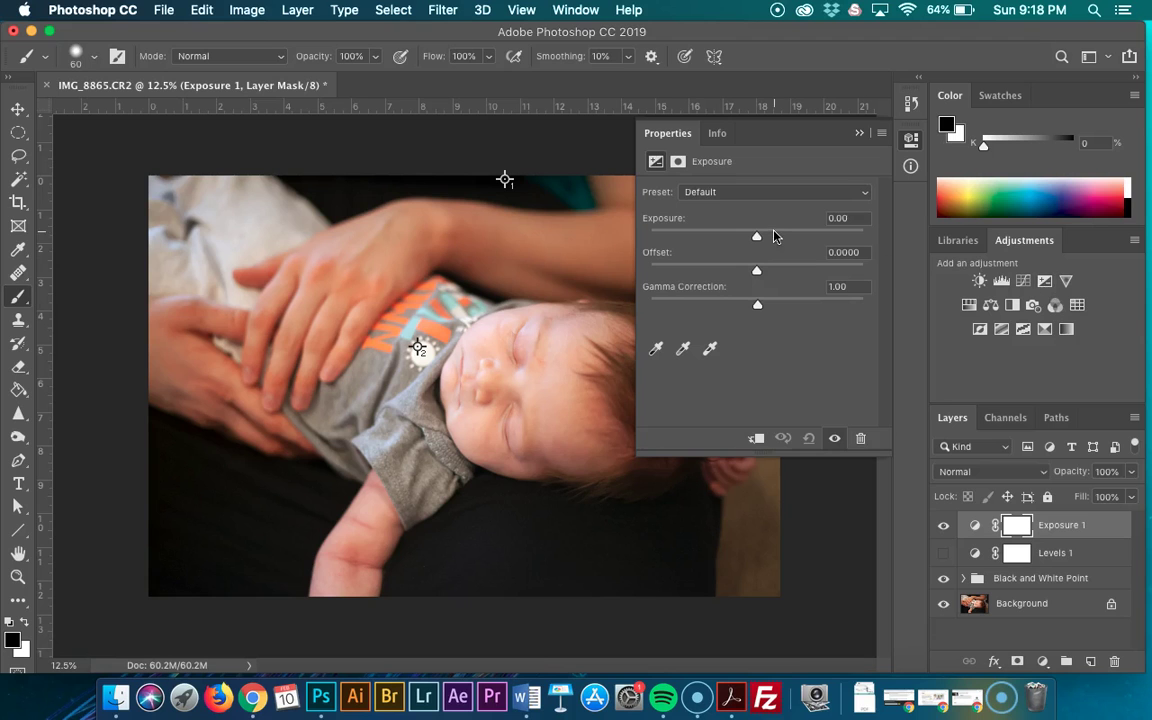
drag(773, 236, 790, 236)
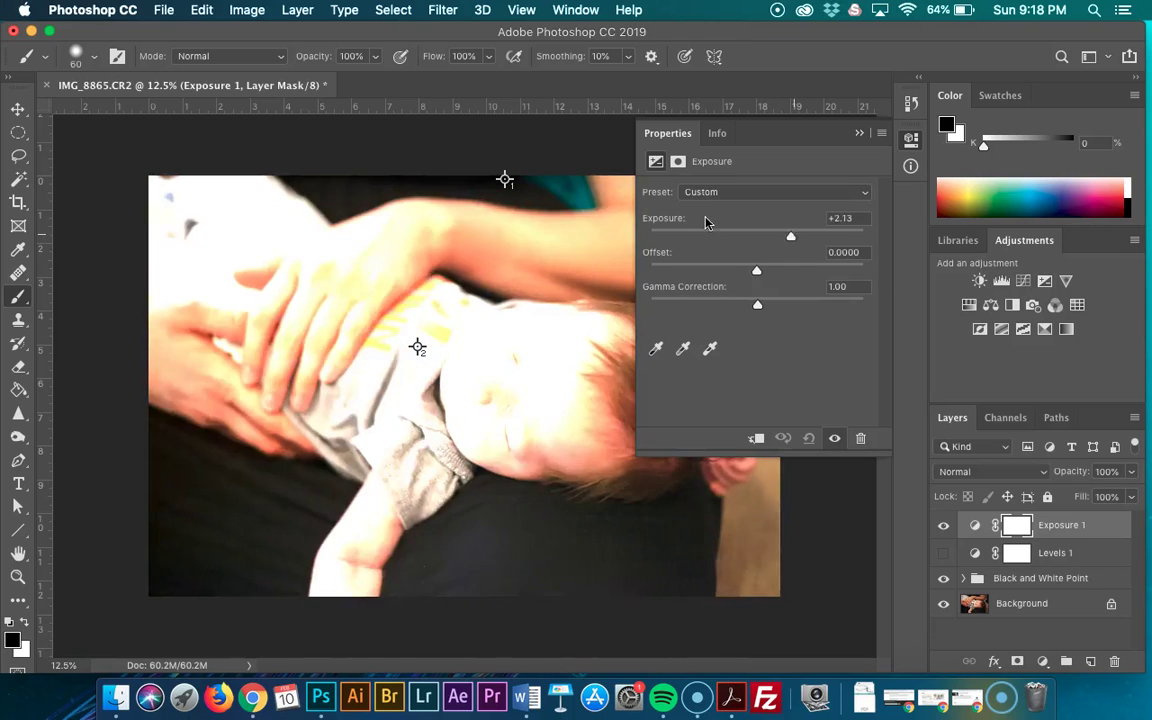
drag(705, 229, 761, 231)
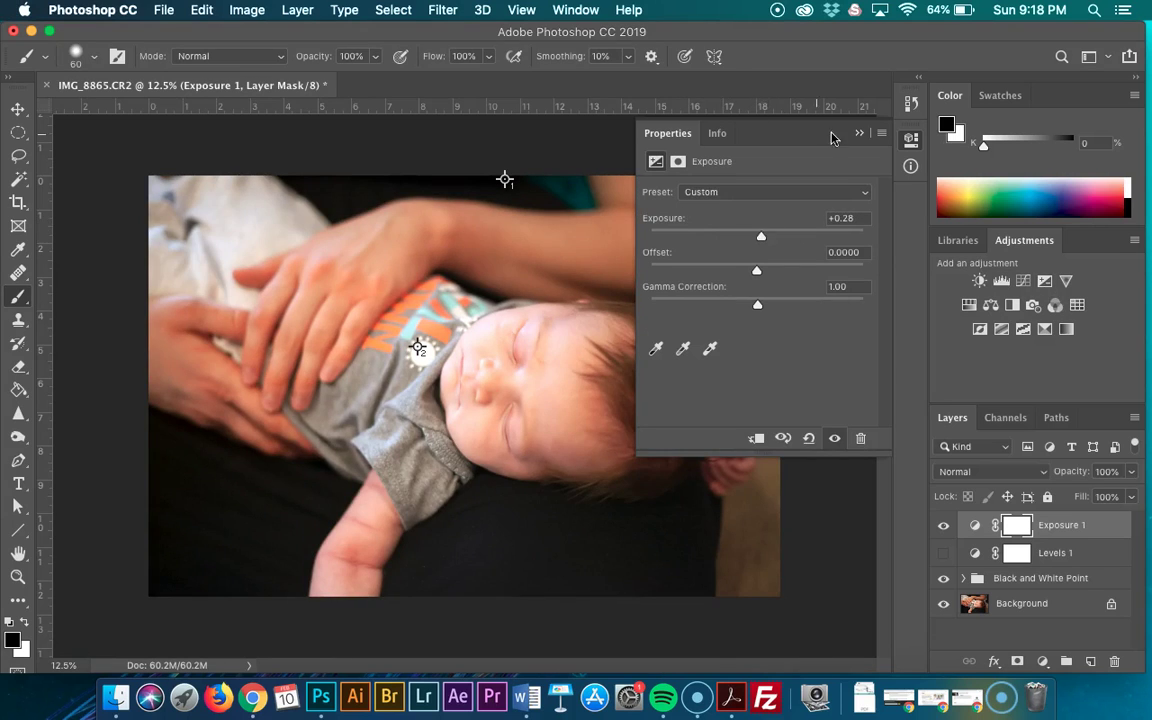
click(910, 103)
drag(1090, 530, 1114, 661)
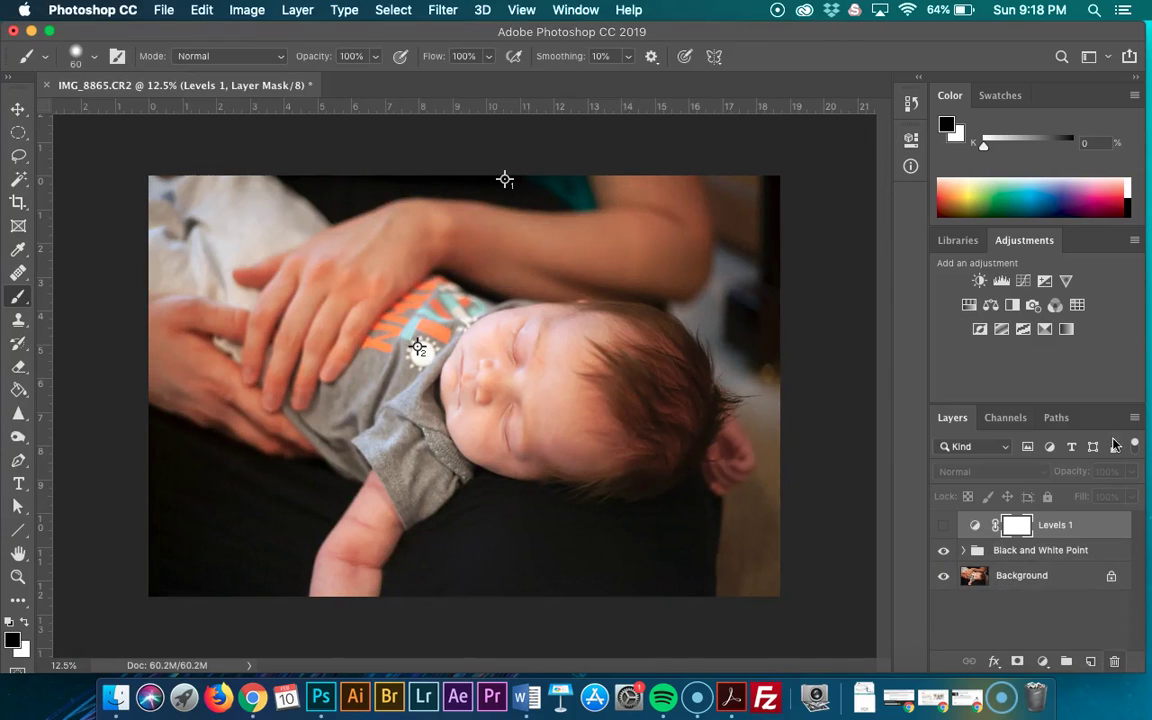
- Add a Vibrance layer set to +45 and hide Vibrance 1
click(1066, 282)
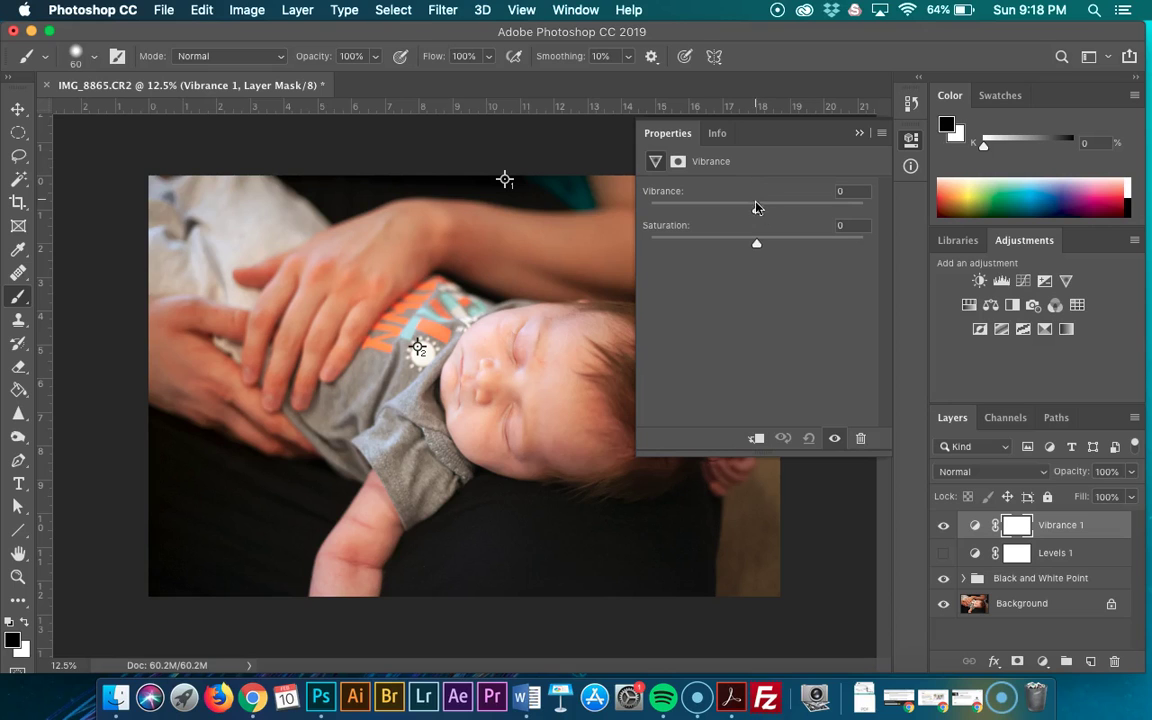
drag(756, 208, 741, 247)
click(859, 132)
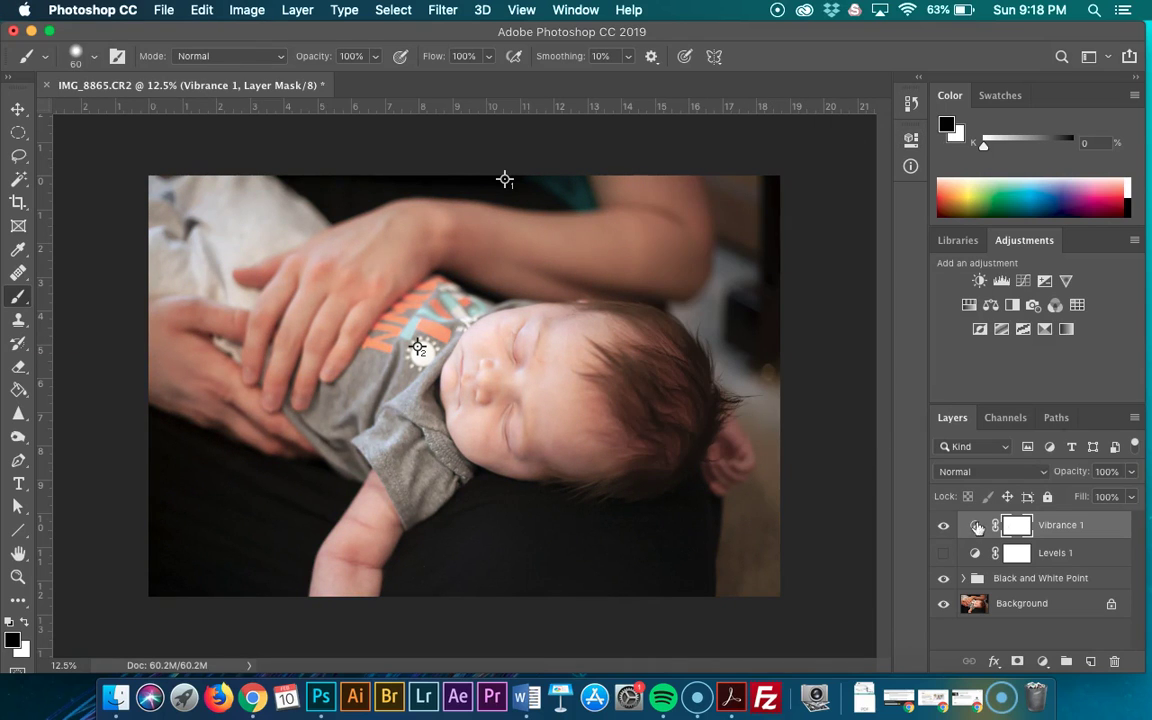
click(942, 526)
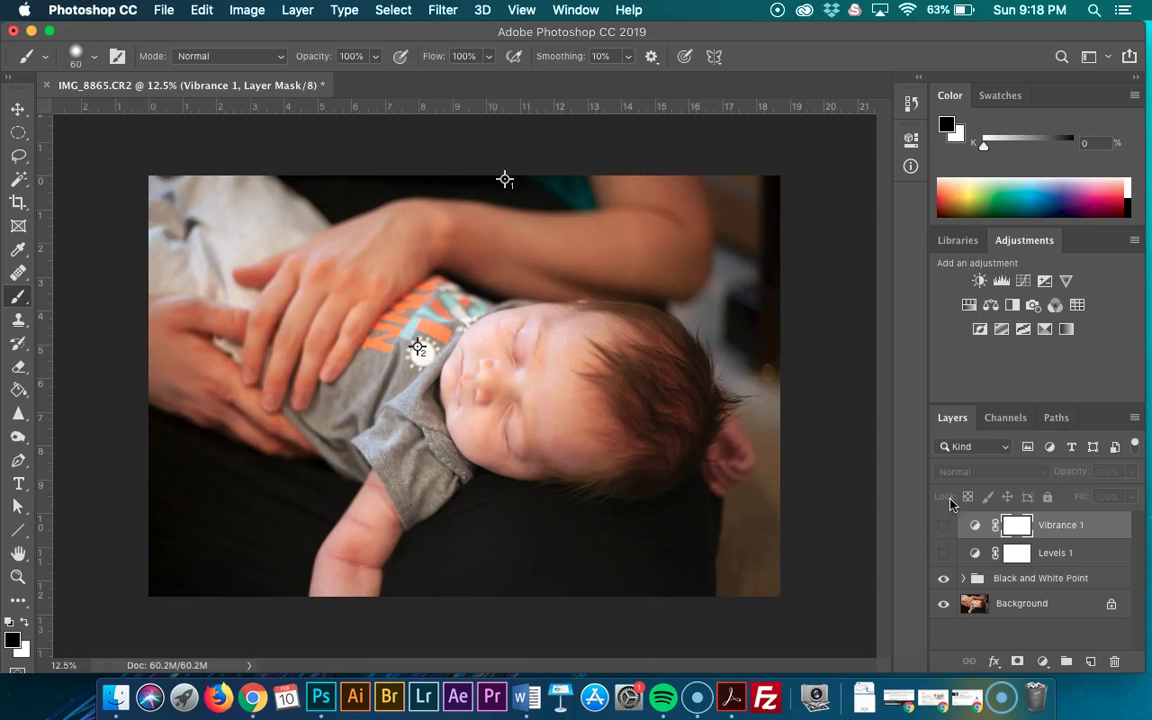
- Add a Hue/Saturation layer, reset Lightness and Saturation to 0 after trials, and shift Hue to +13
click(968, 306)
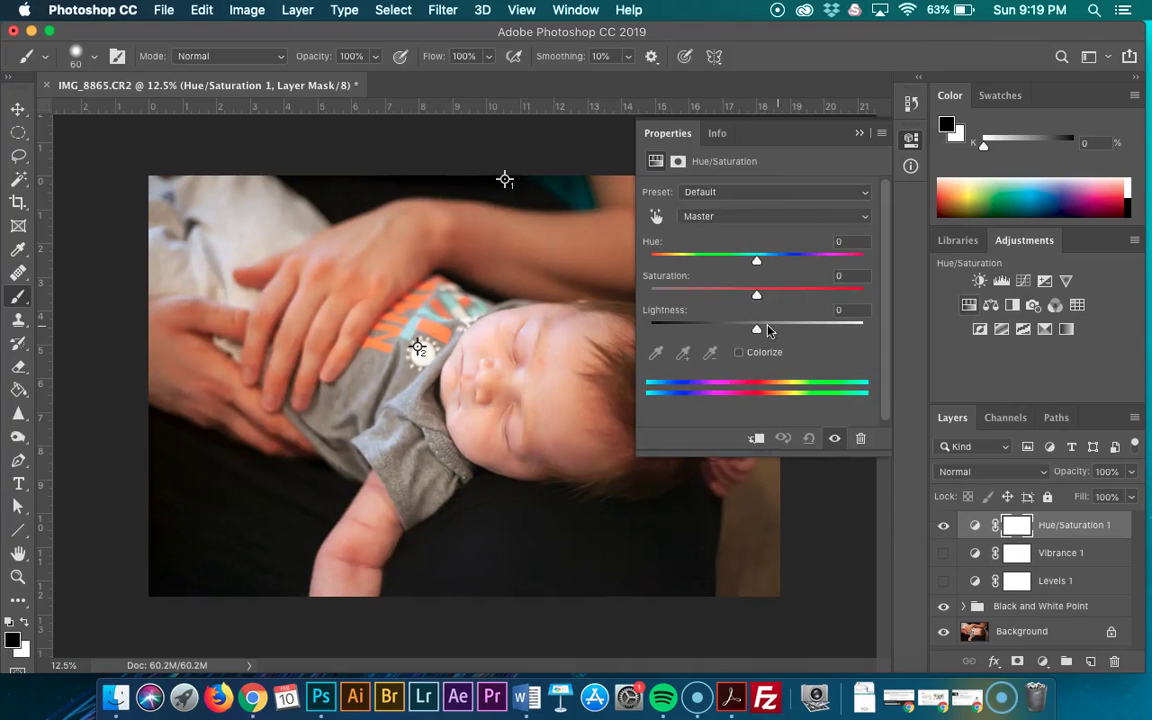
mouse_move(757, 330)
mouse_down()
mouse_move(793, 331)
mouse_move(707, 330)
mouse_move(756, 330)
mouse_up()
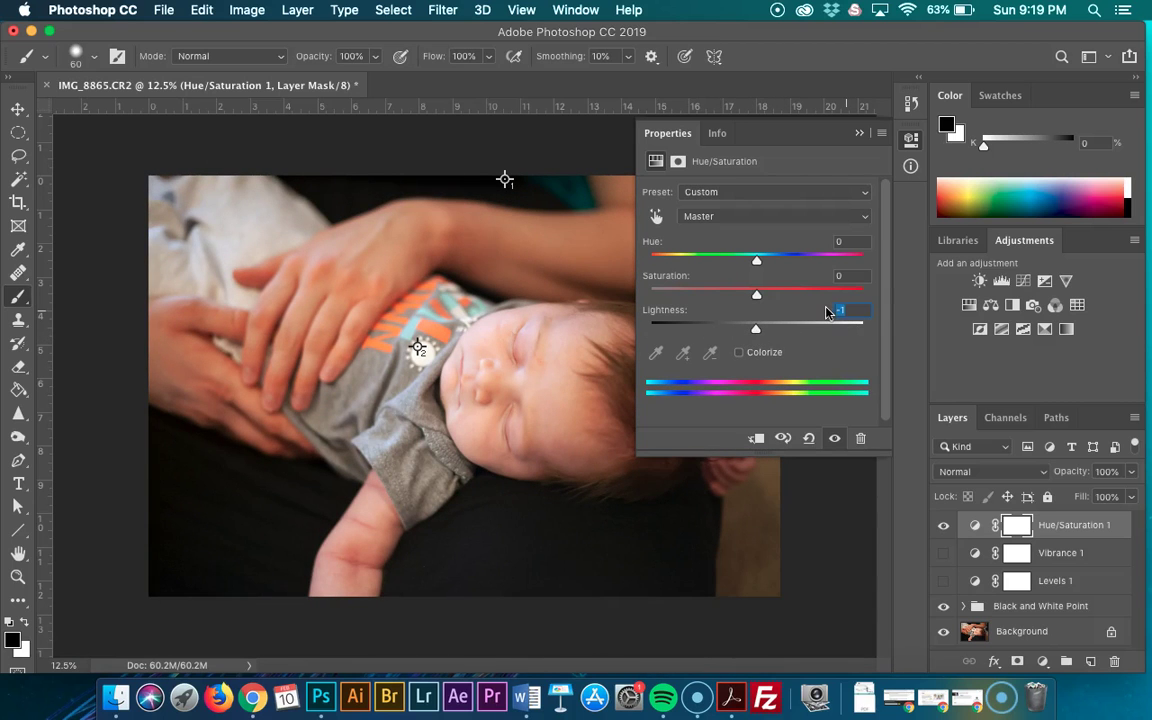
text(0)
drag(756, 294, 718, 295)
click(850, 276)
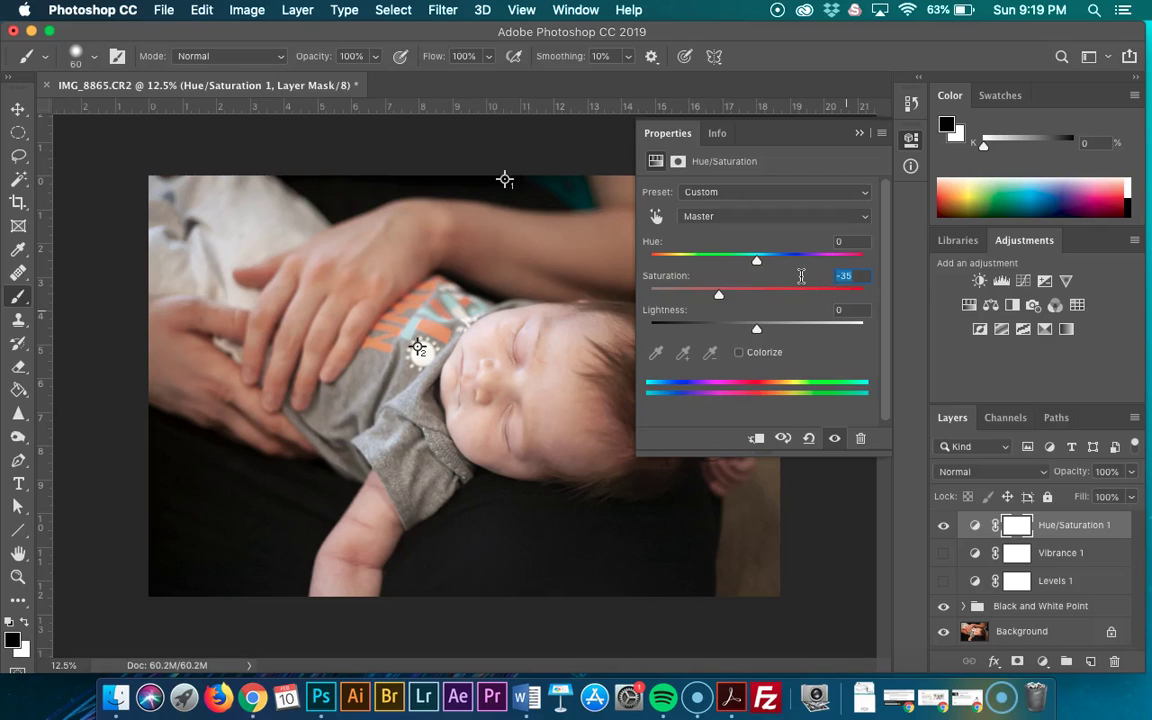
text(0)
mouse_move(757, 261)
mouse_down()
mouse_move(835, 264)
mouse_move(671, 251)
mouse_move(769, 260)
mouse_up()
click(863, 241)
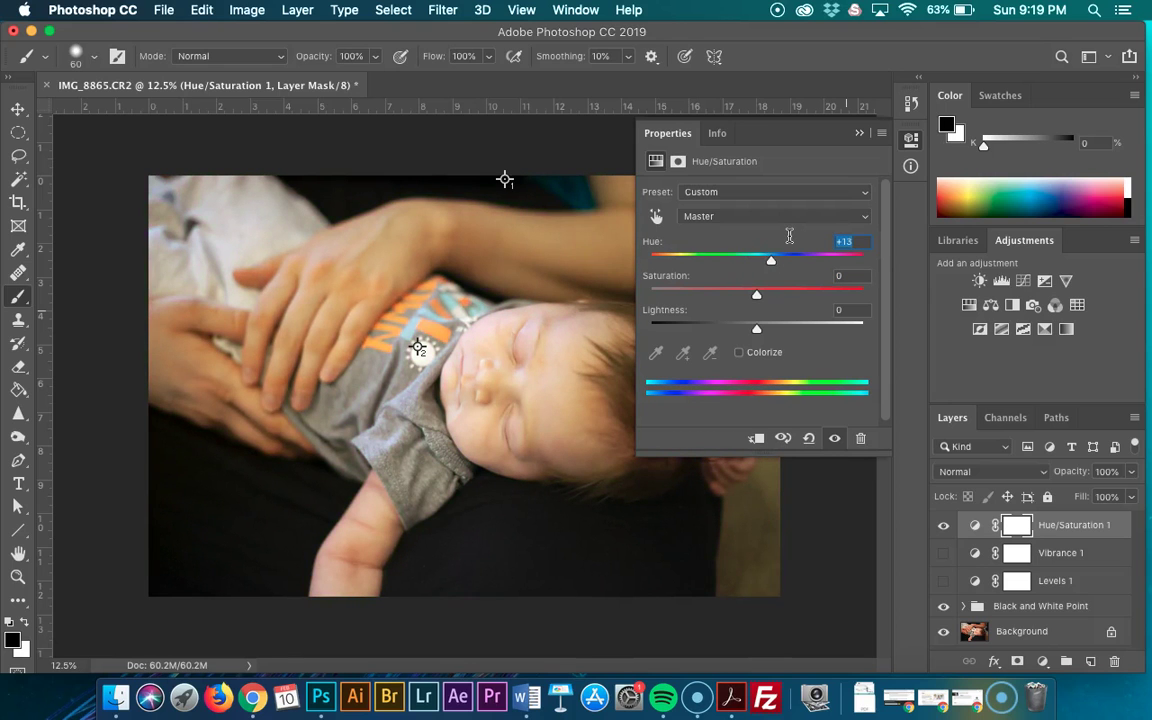
- Set Hue to 0, then try the Cyanotype, Increase Saturation More, Increase Saturation and Old Style presets
text(0)
click(787, 194)
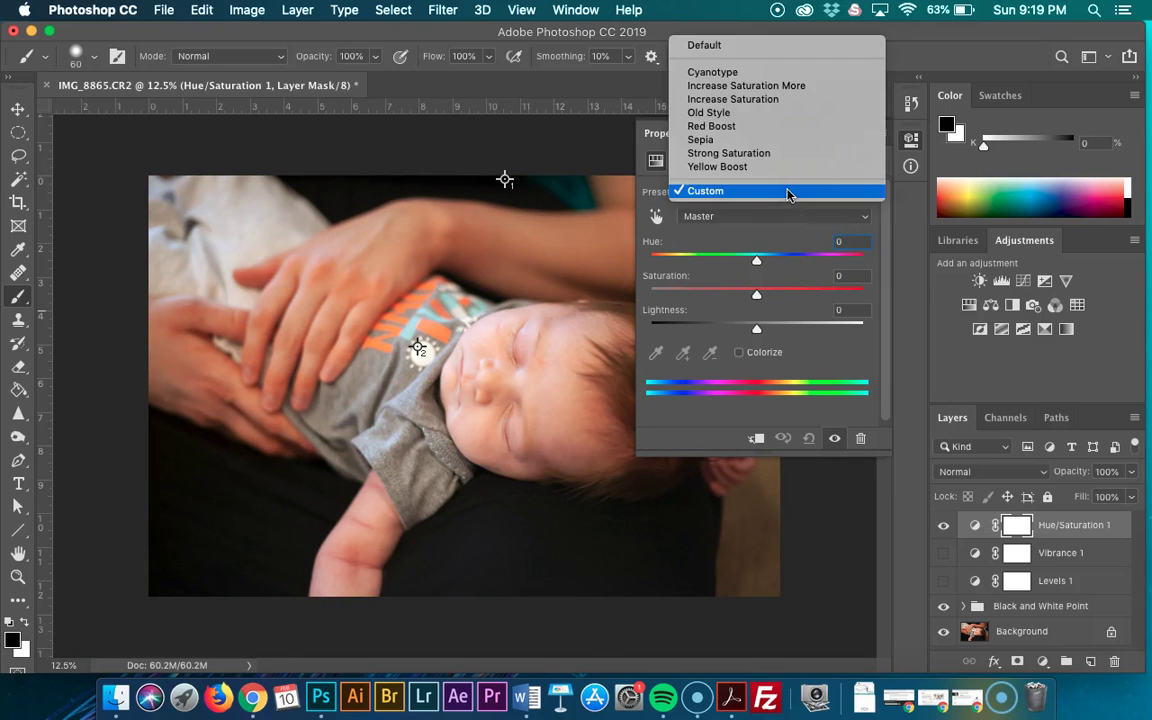
click(796, 74)
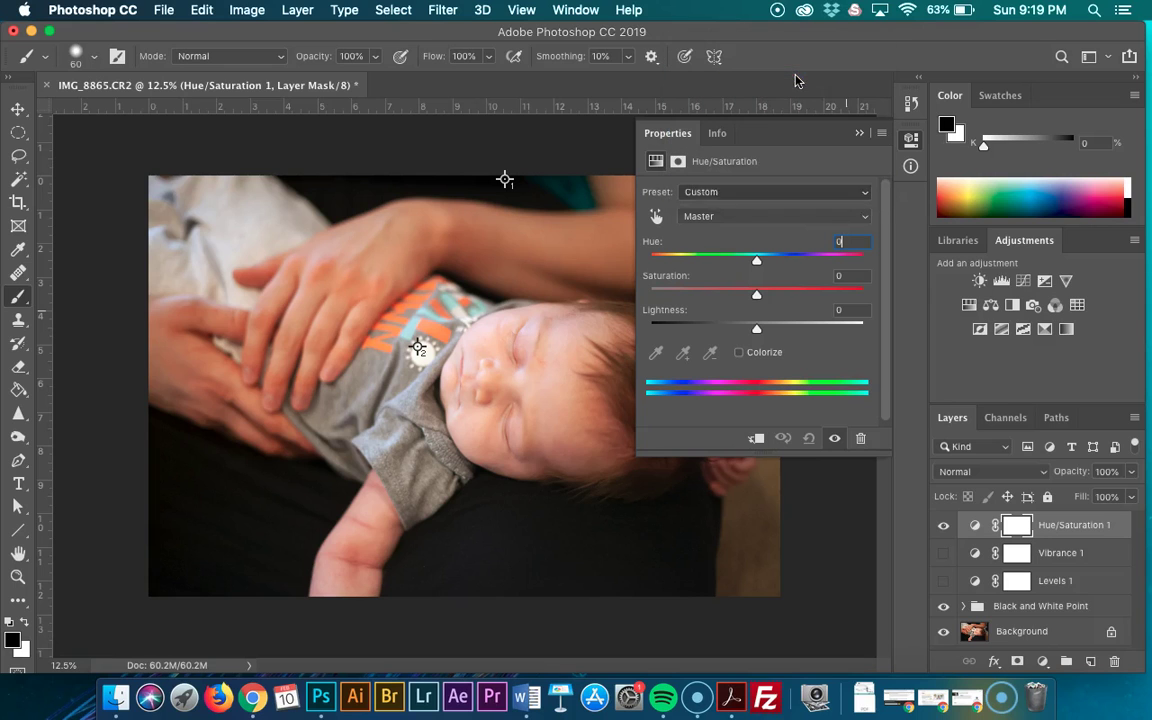
click(737, 194)
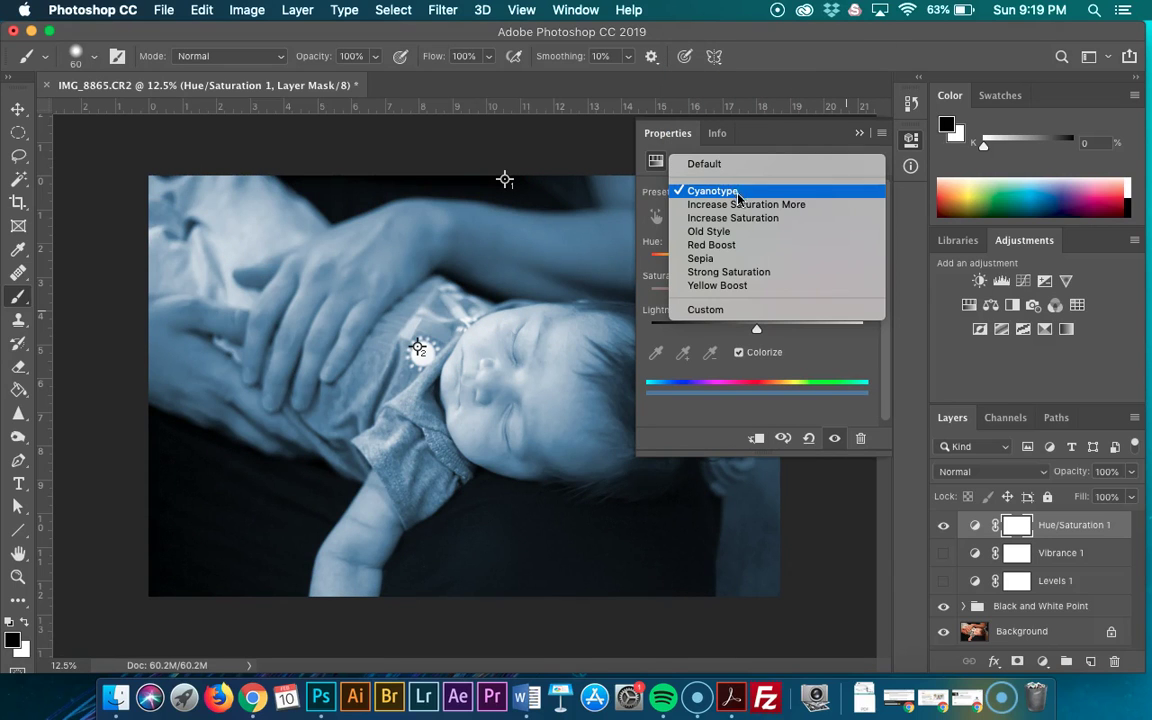
click(740, 201)
click(740, 194)
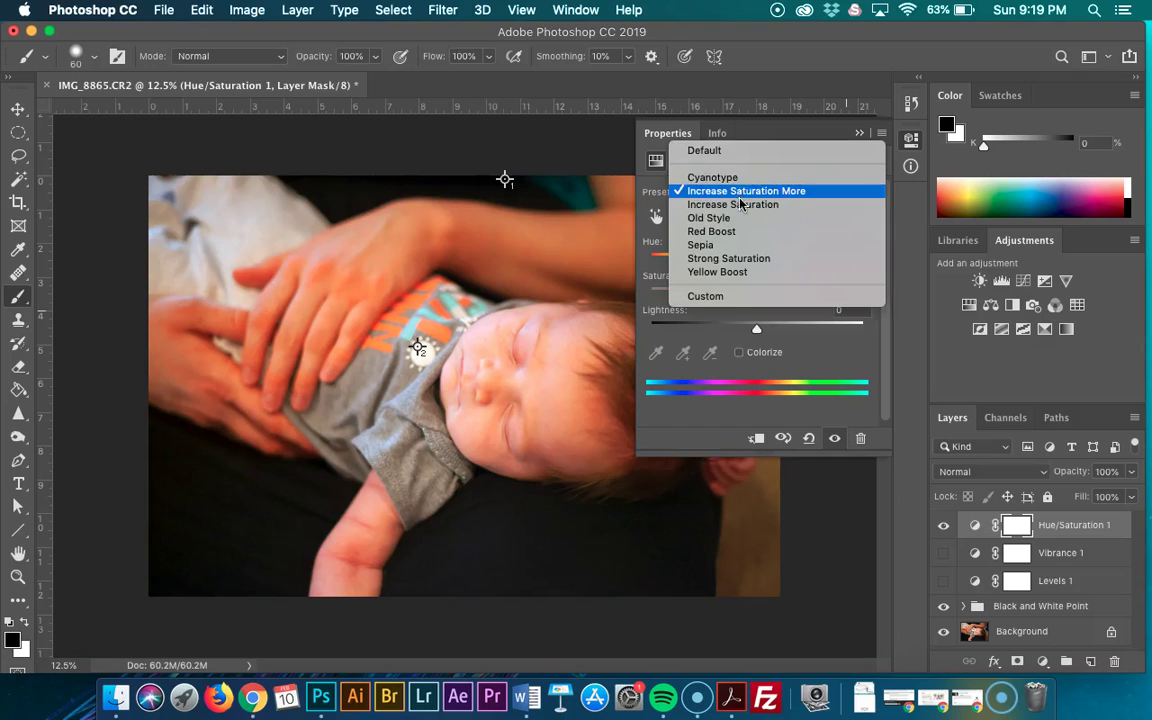
click(742, 204)
click(740, 194)
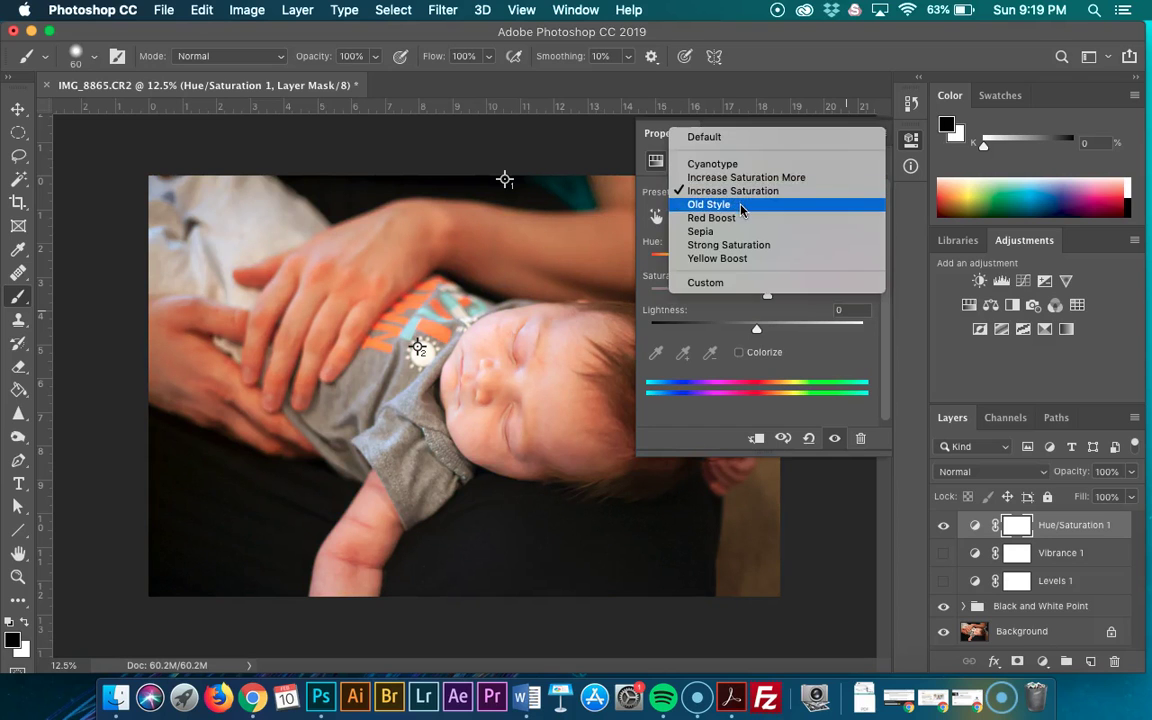
click(742, 202)
- Try the Red Boost, Strong Saturation and Yellow Boost presets, then return to Default
click(743, 193)
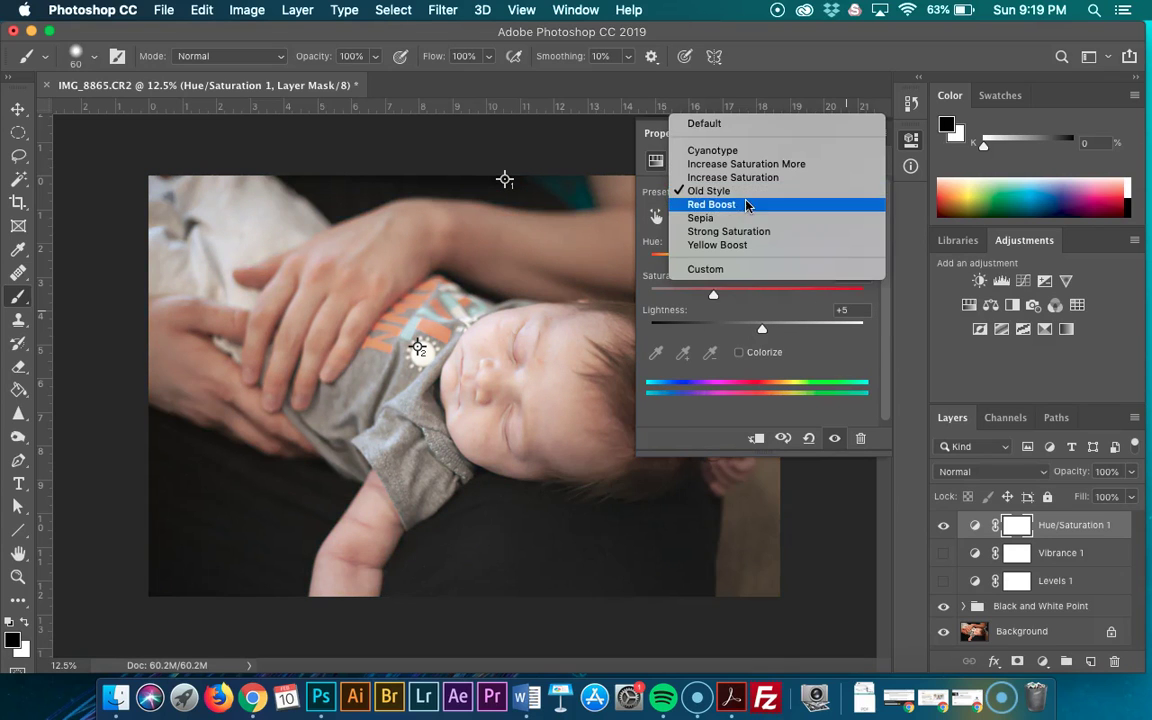
click(744, 204)
click(743, 199)
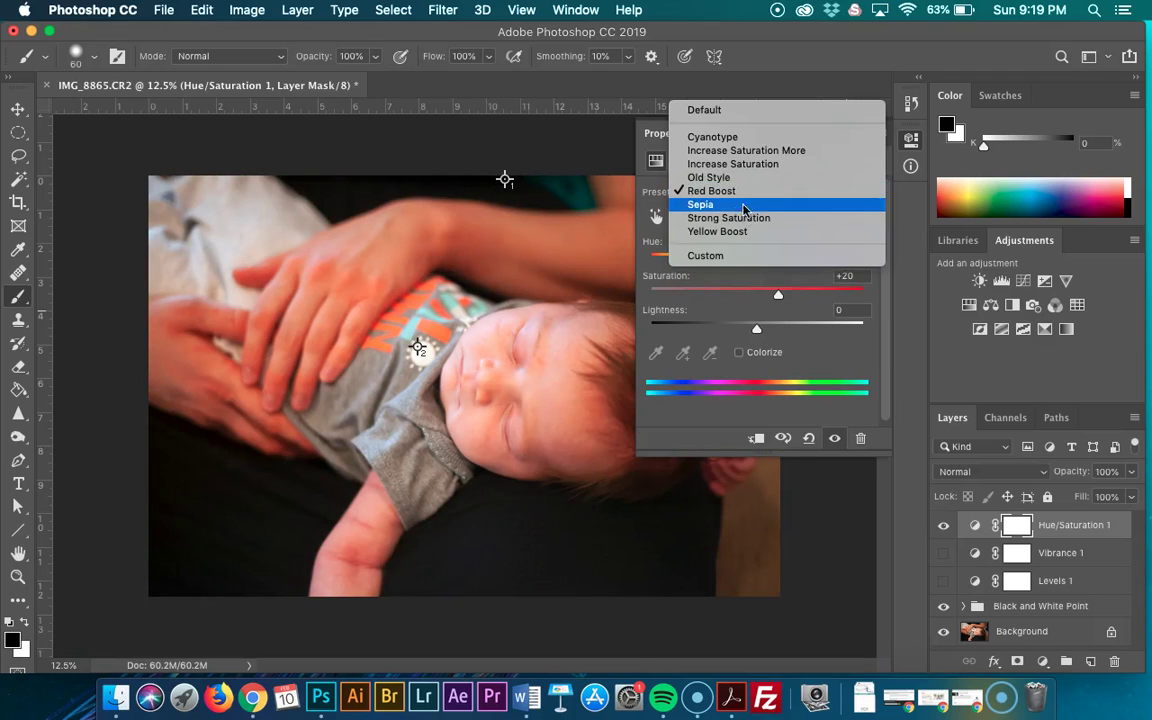
click(745, 218)
click(740, 195)
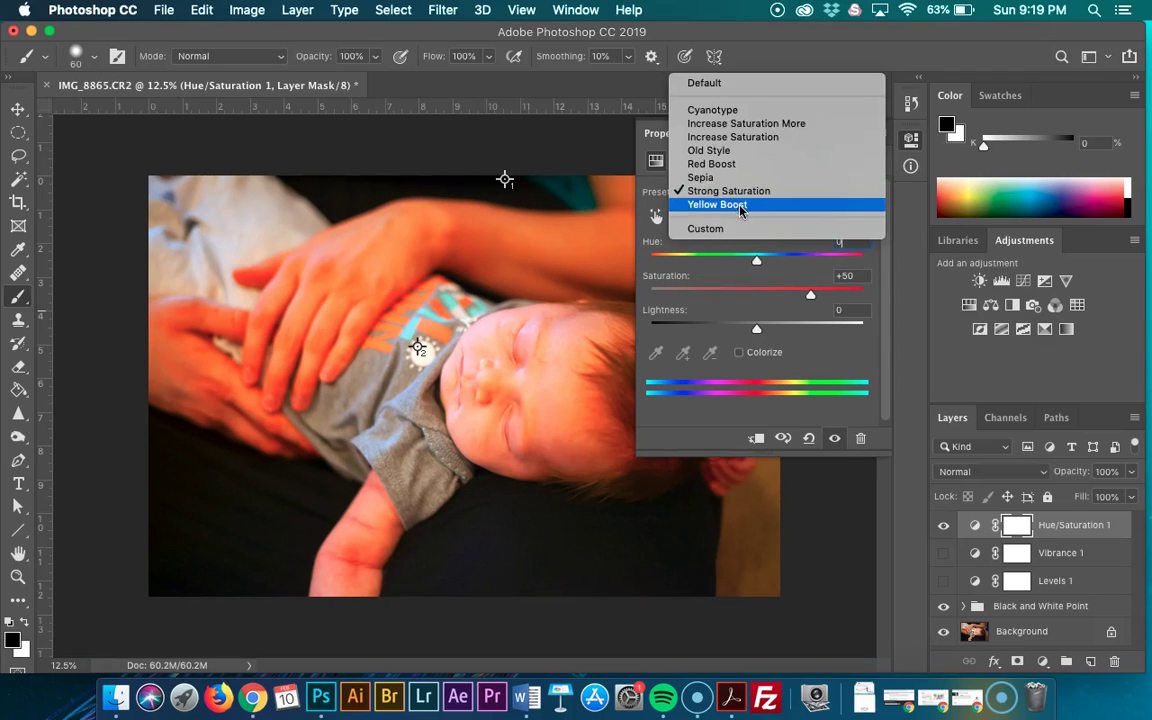
click(741, 206)
click(740, 193)
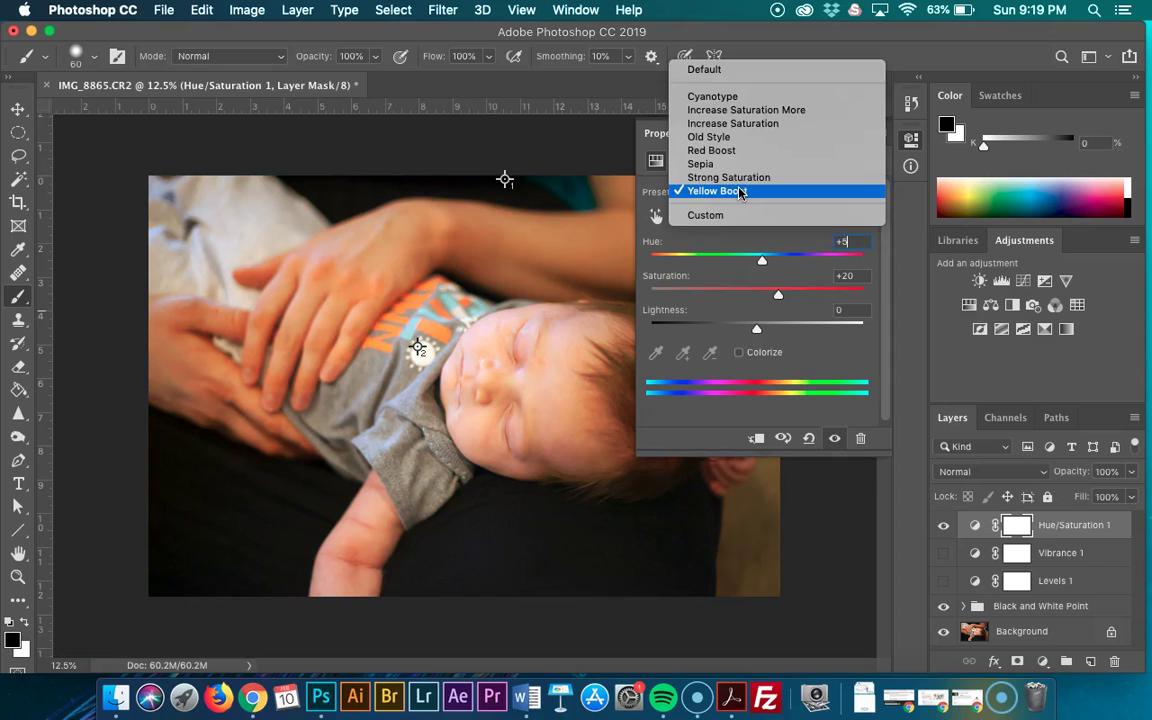
click(747, 80)
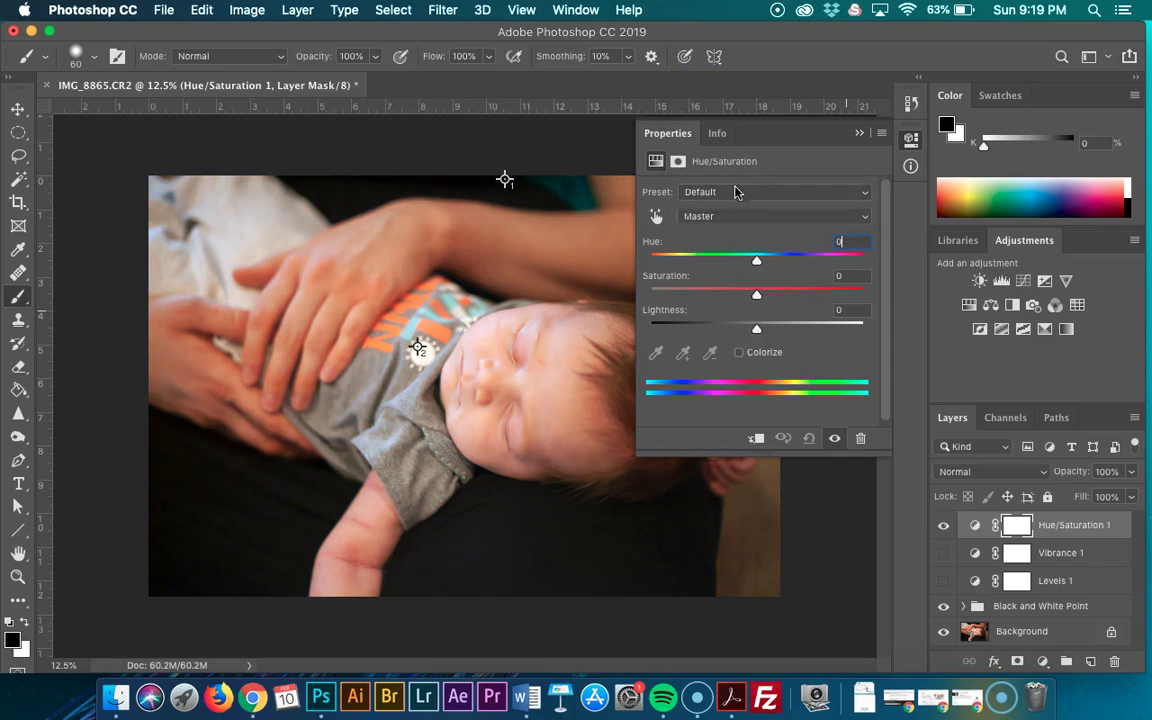
- Restrict Hue/Saturation to Yellows and lower their saturation to -28 after trial values
click(734, 216)
click(727, 242)
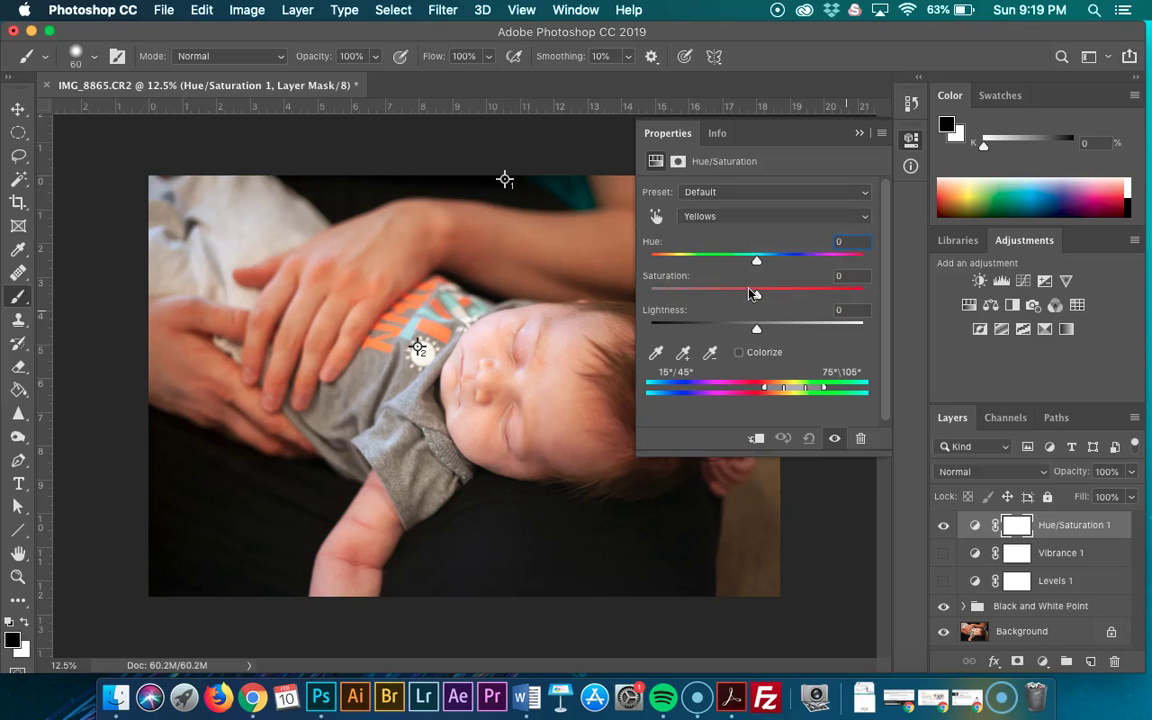
drag(754, 291, 714, 294)
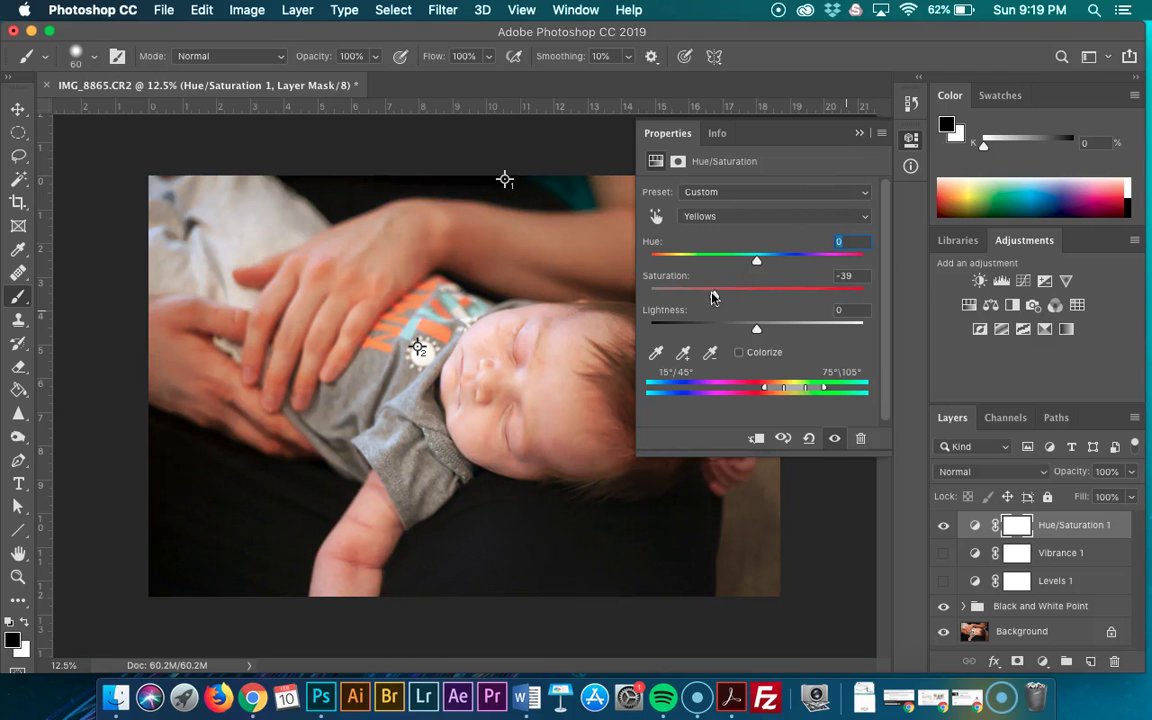
drag(714, 294, 554, 269)
drag(650, 295, 703, 307)
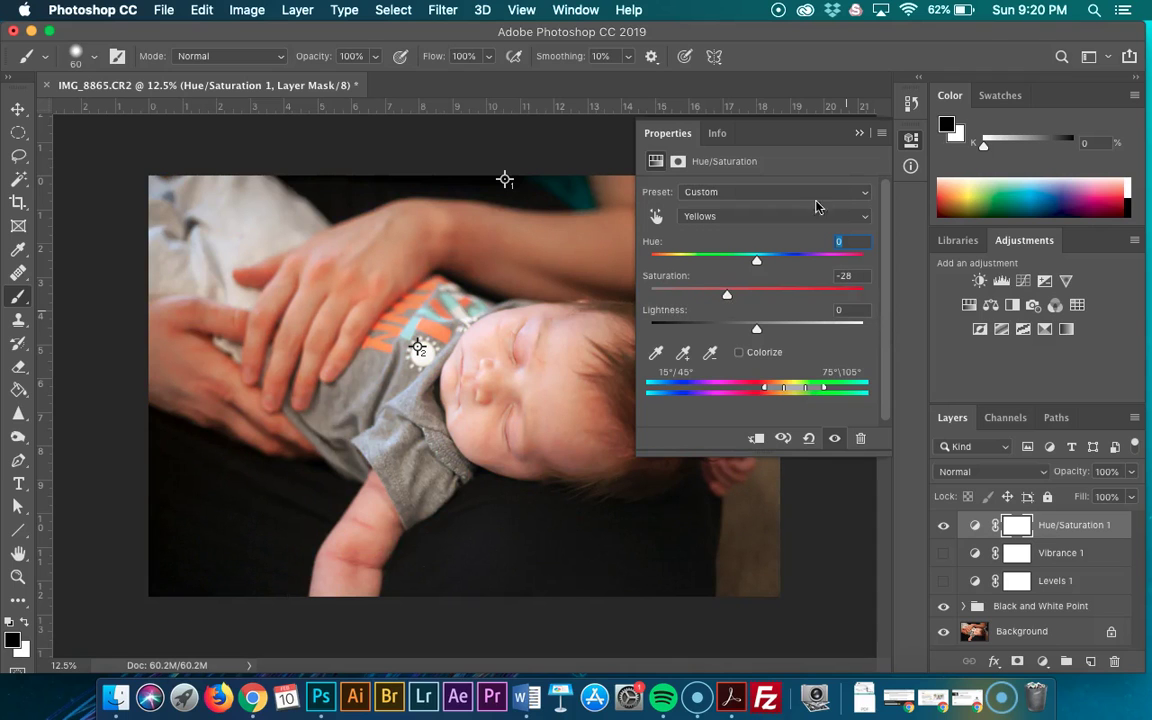
click(860, 134)
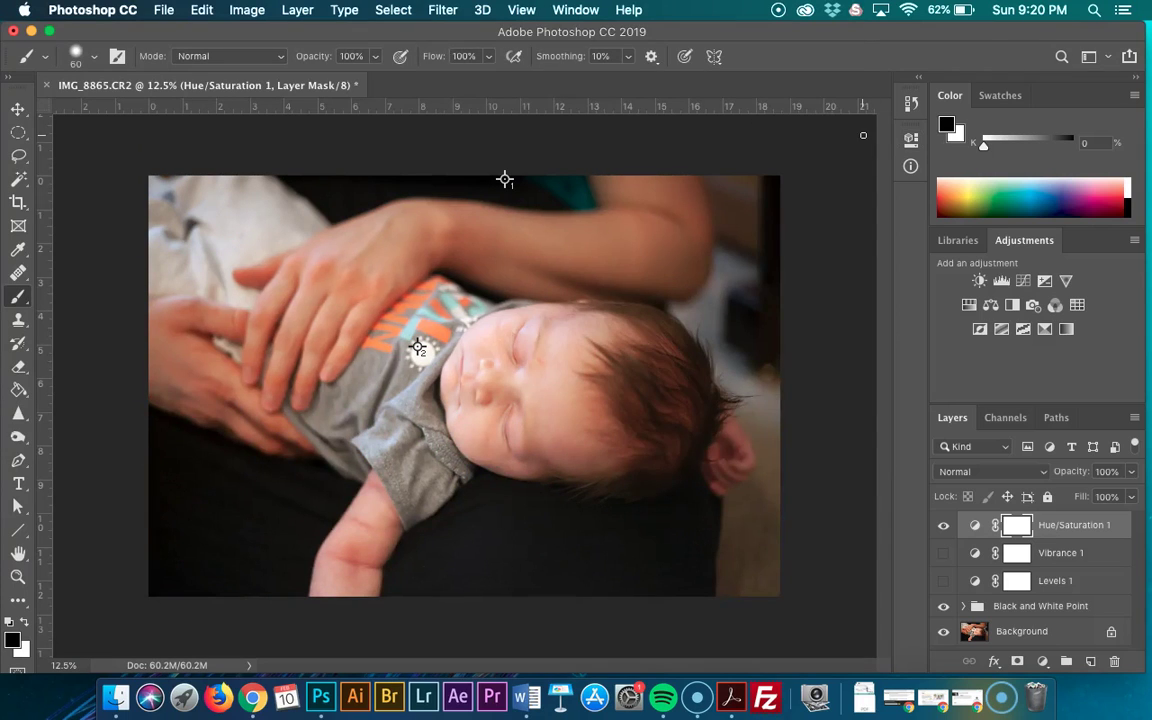
click(944, 526)
click(944, 526)
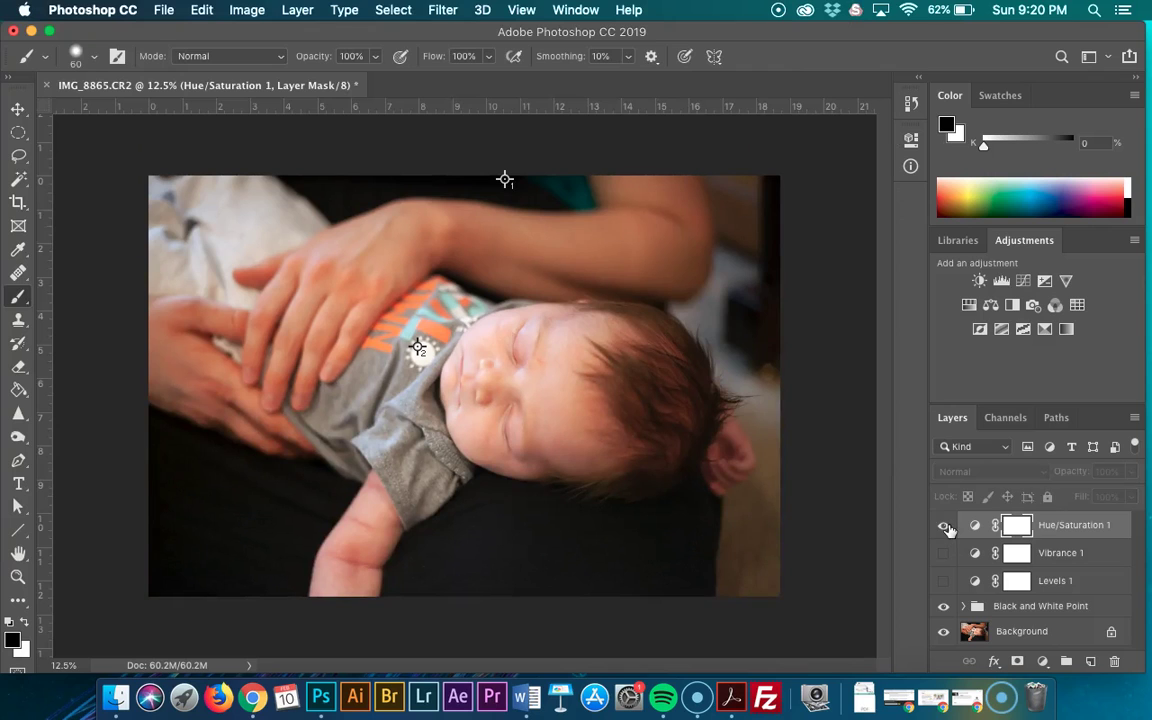
click(944, 526)
click(944, 526)
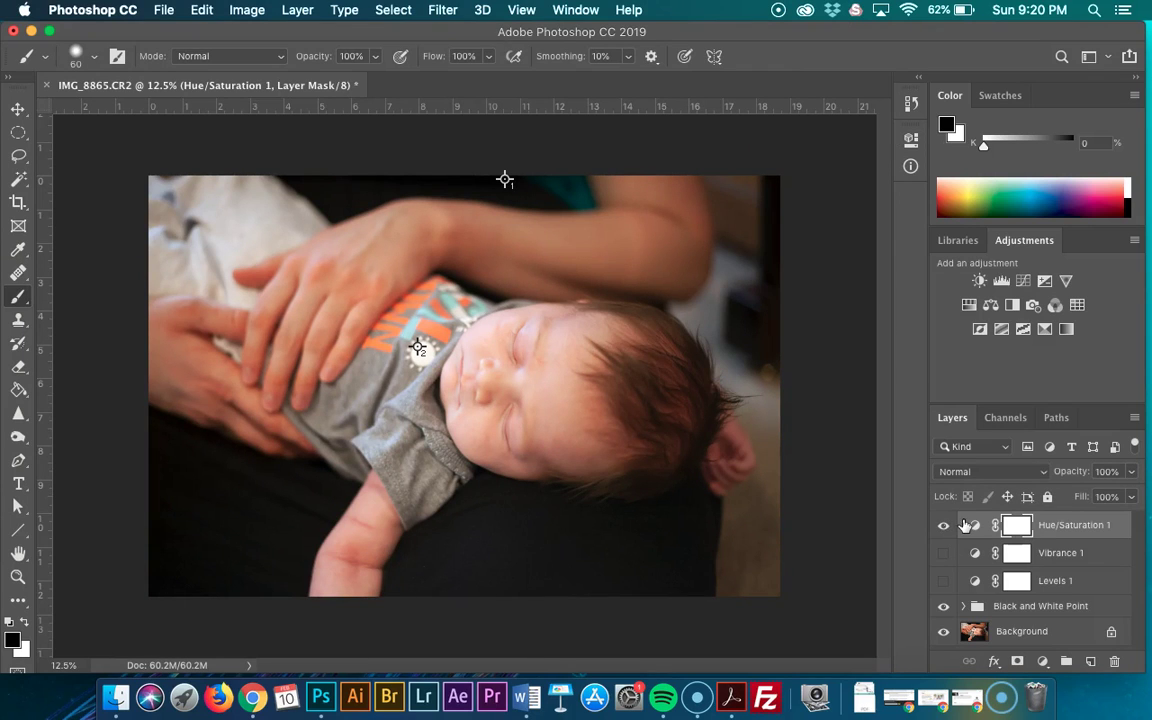
click(1131, 471)
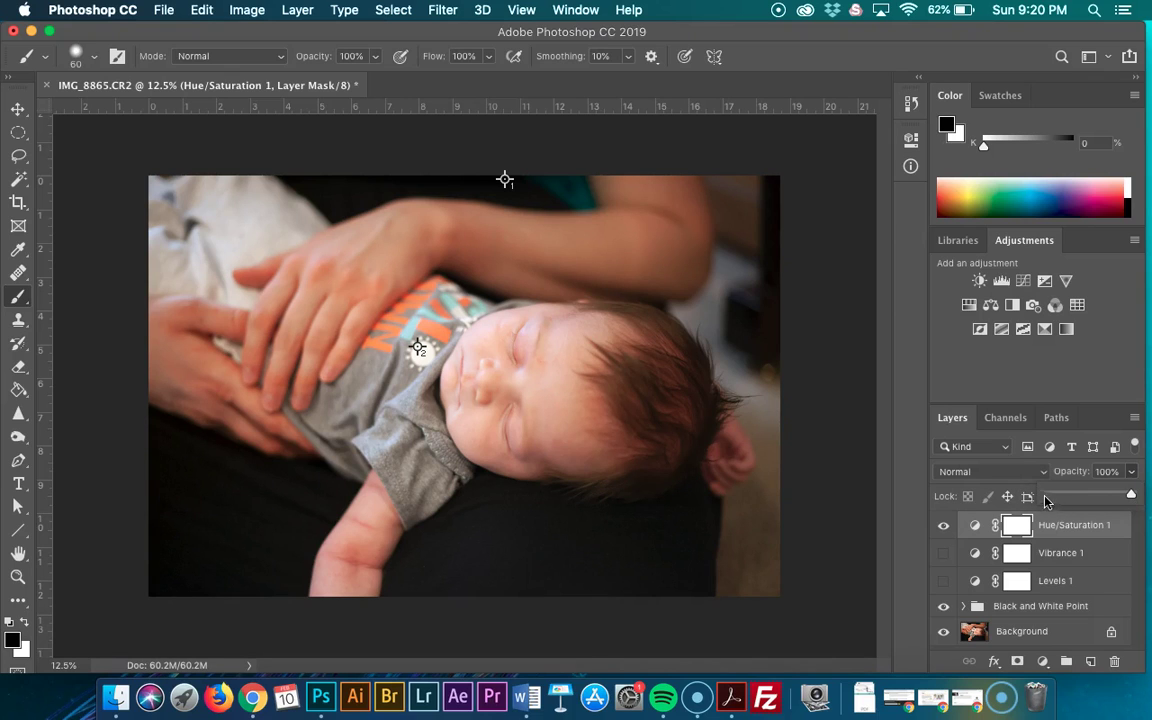
- Add a Color Balance layer, nudging the Midtones Yellow–Blue slider slightly toward yellow
click(992, 303)
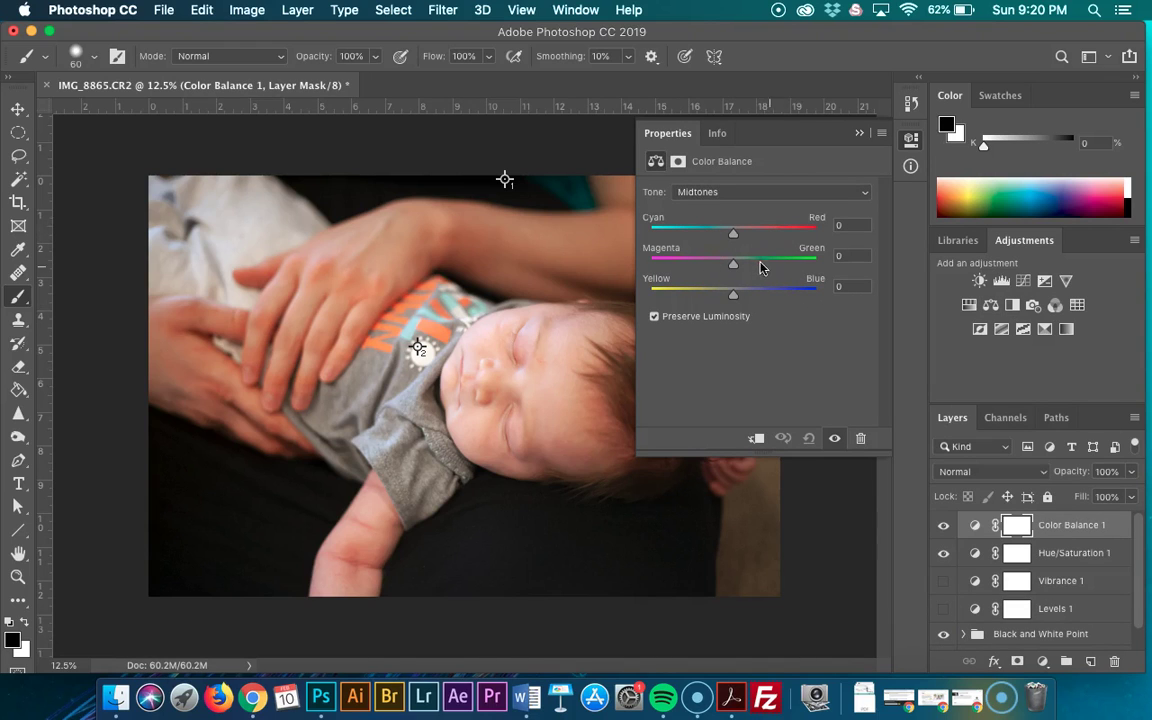
click(756, 195)
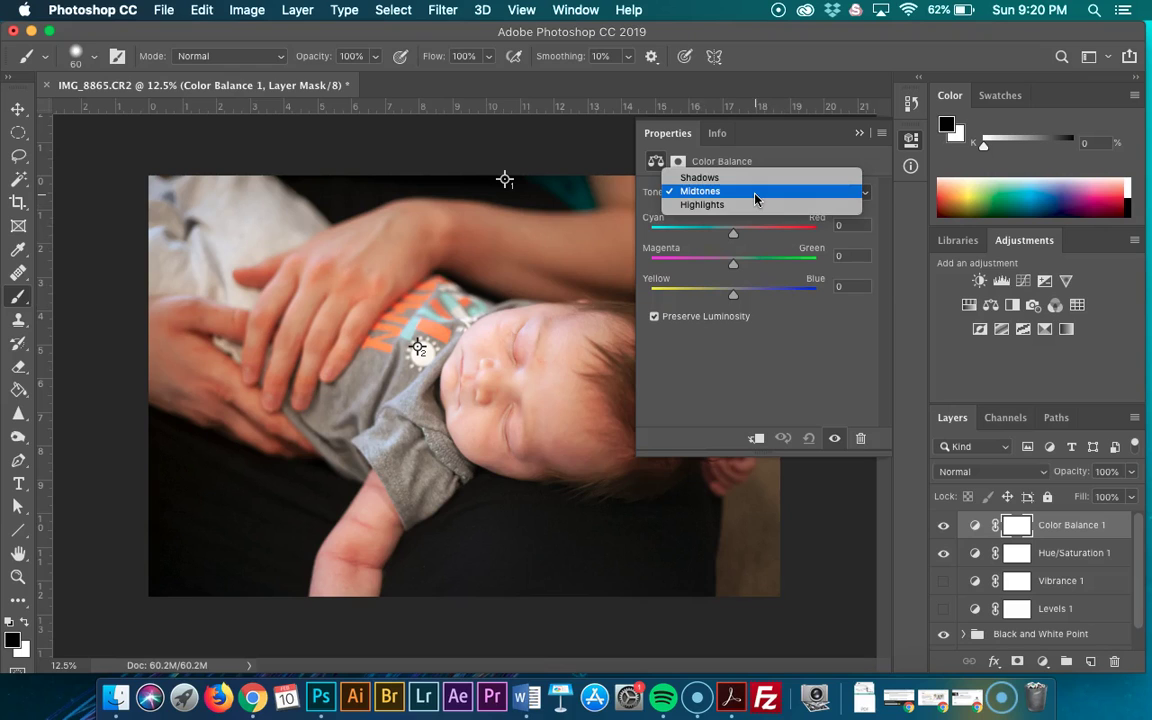
click(779, 338)
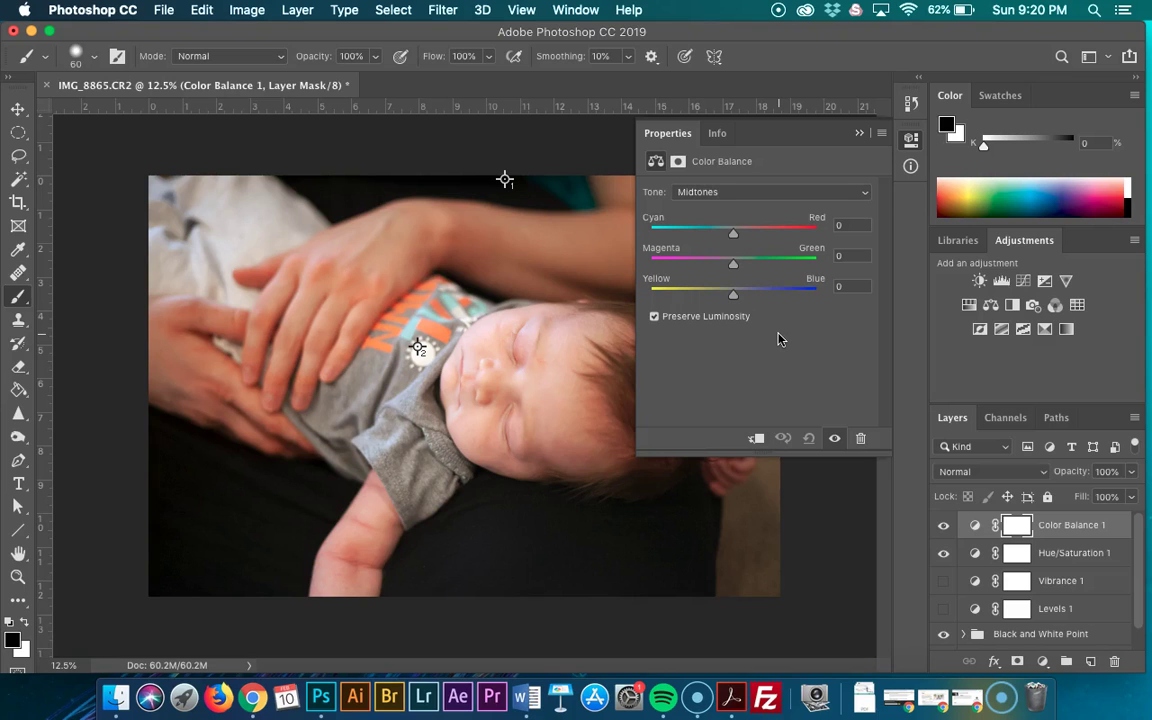
mouse_move(733, 294)
mouse_down()
mouse_move(748, 296)
mouse_move(738, 296)
mouse_up()
click(858, 133)
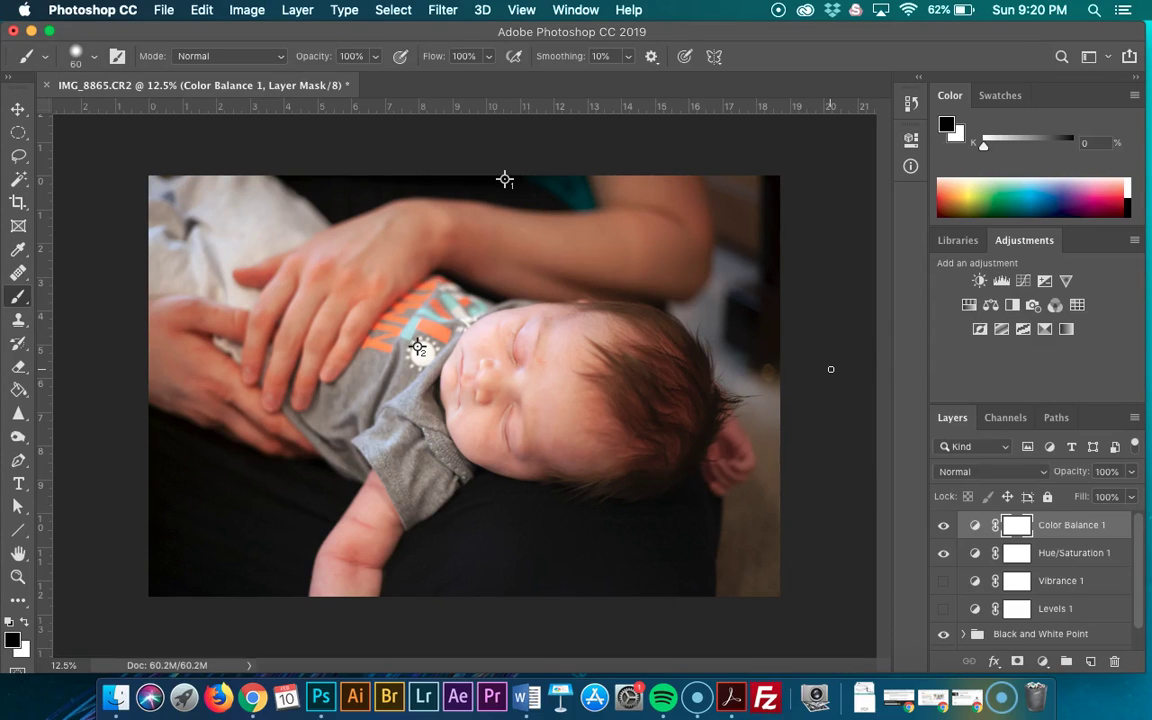
- Add a Black & White adjustment layer with Reds at -19 and Yellows at 29
click(1017, 305)
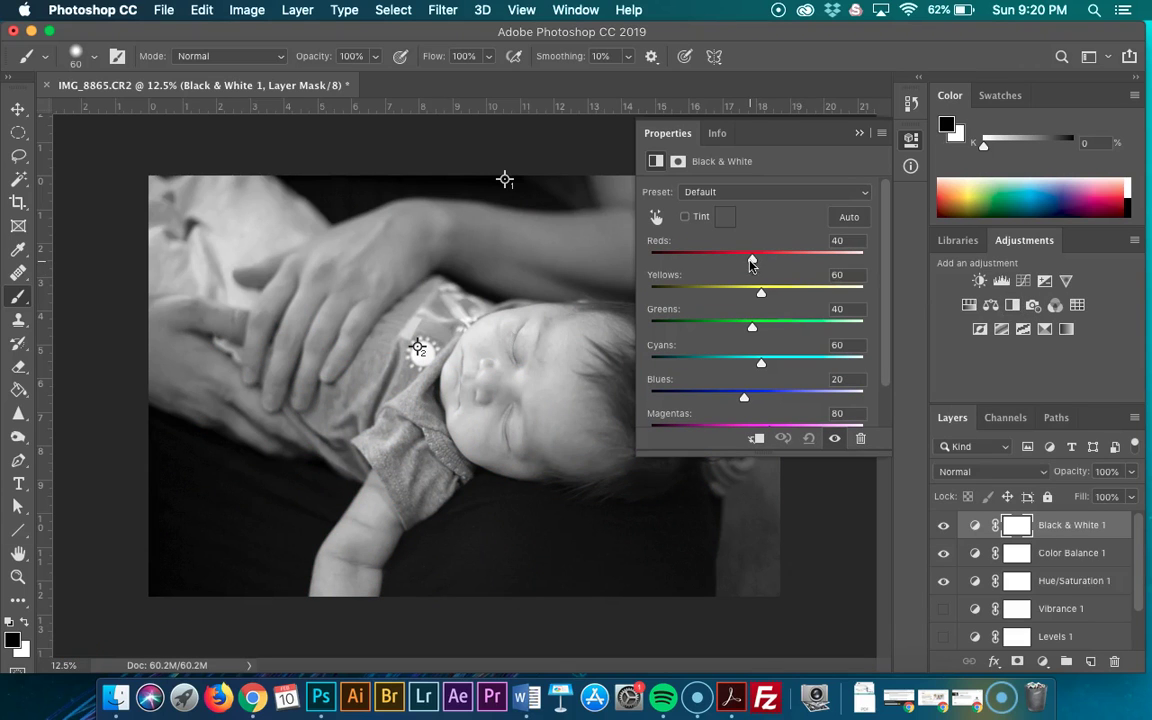
drag(752, 260, 730, 270)
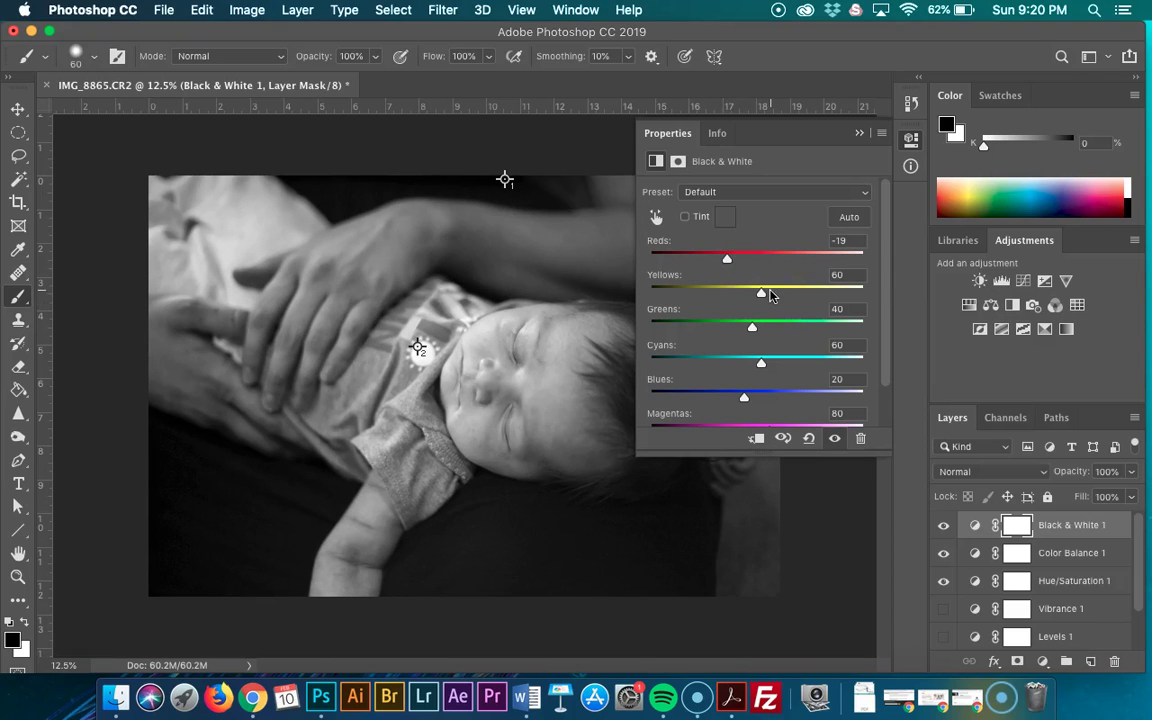
mouse_move(764, 300)
mouse_down()
mouse_move(784, 299)
mouse_move(747, 295)
mouse_up()
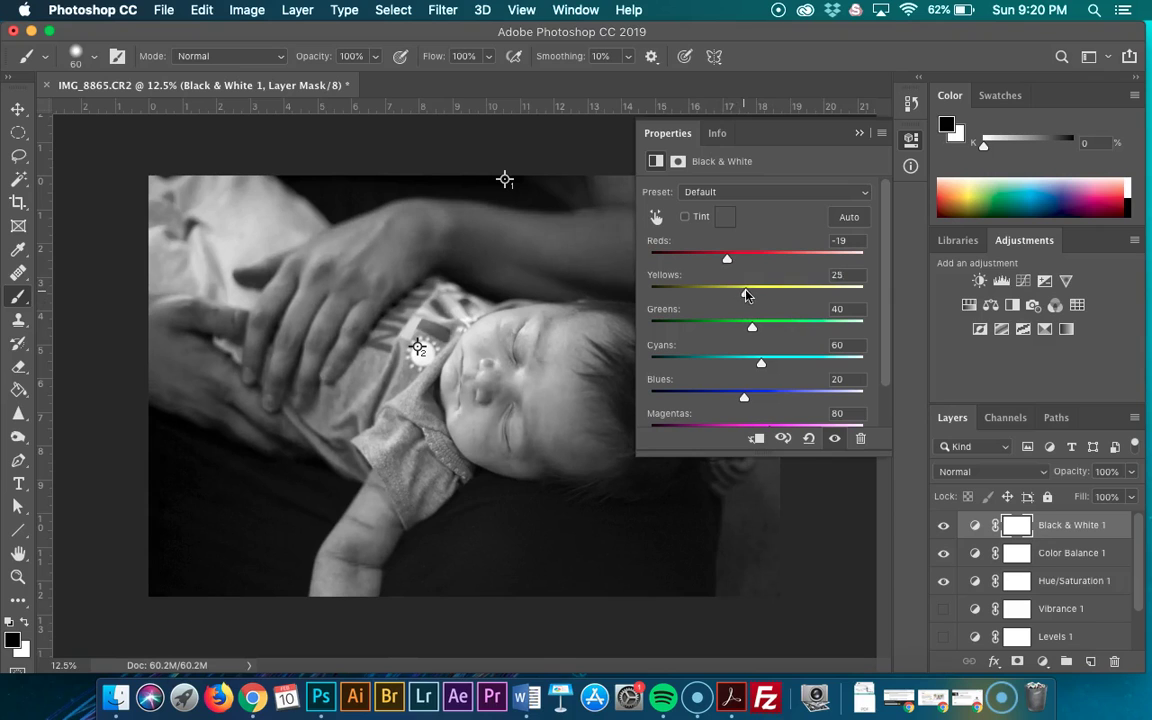
click(856, 134)
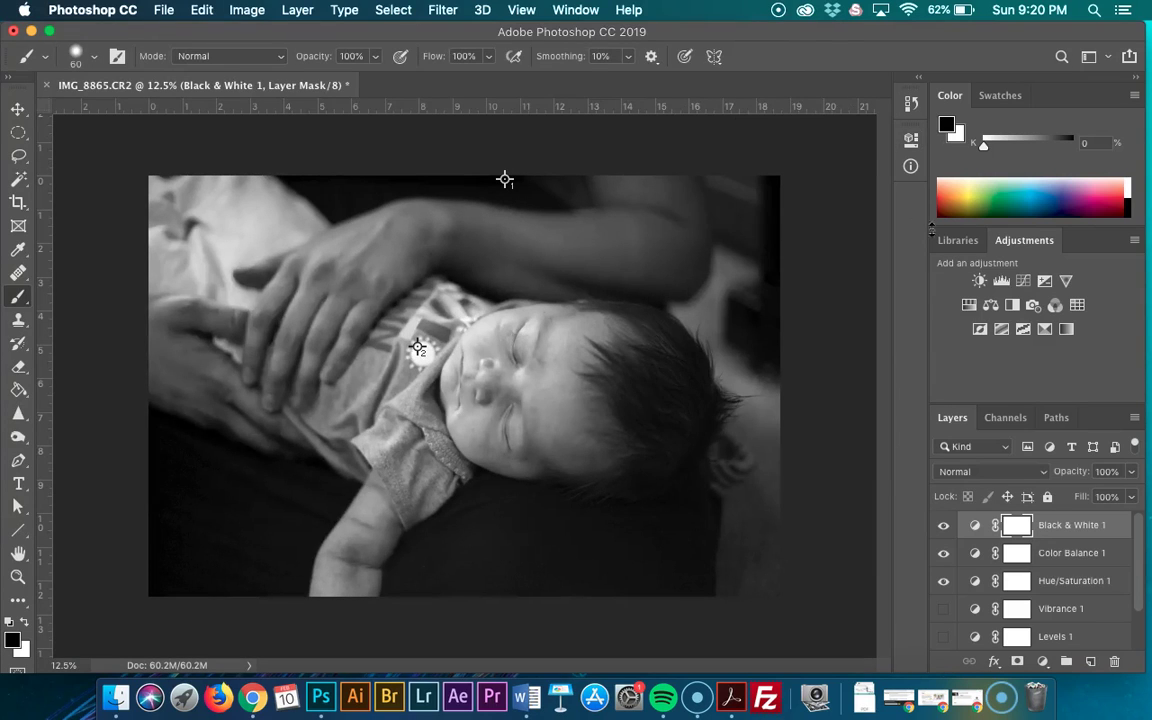
- Add a 4-level Posterize adjustment layer and switch its visibility off
click(999, 331)
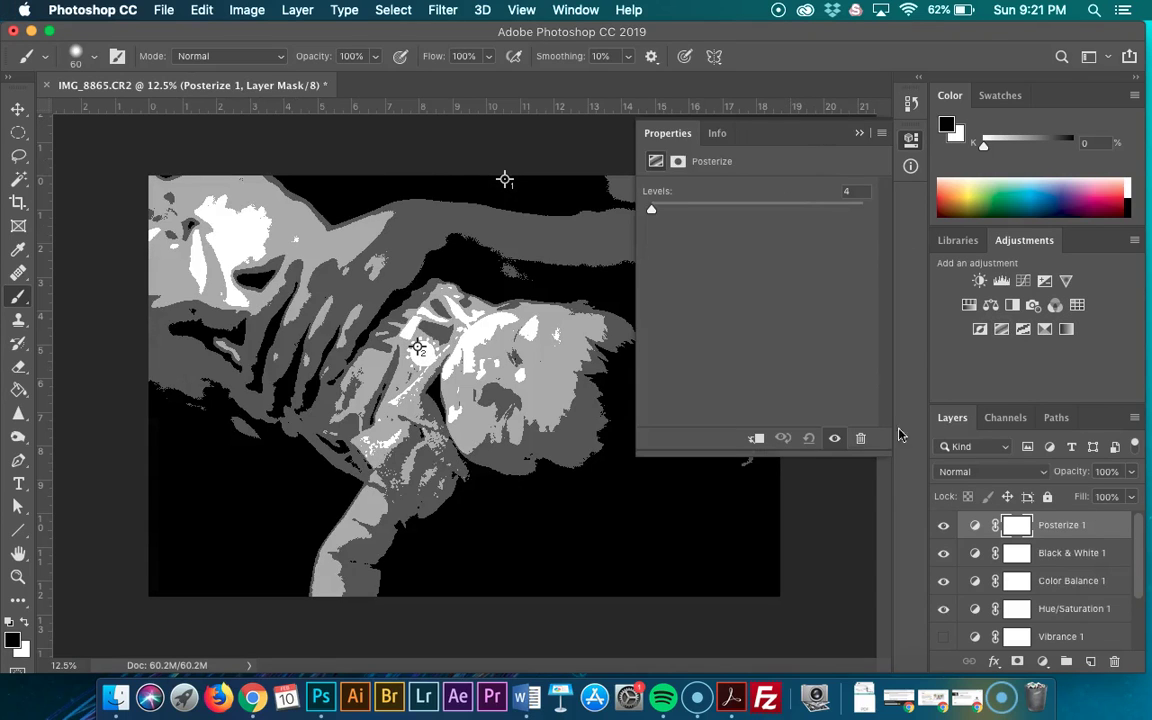
click(859, 134)
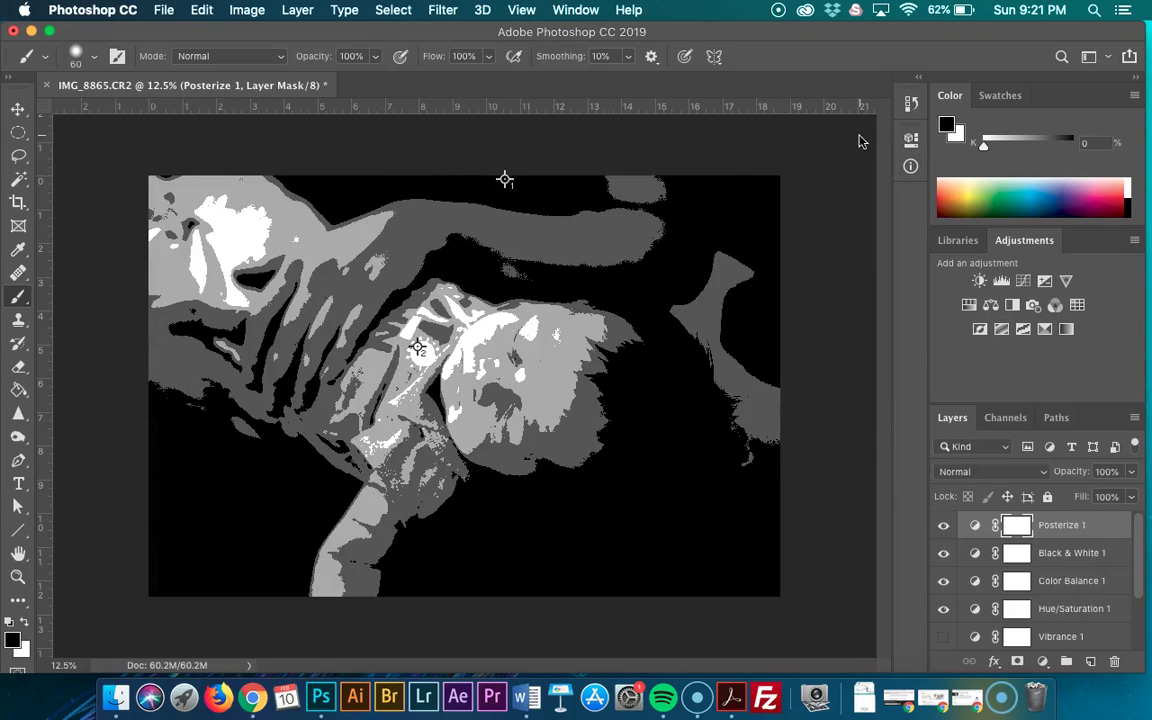
click(943, 525)
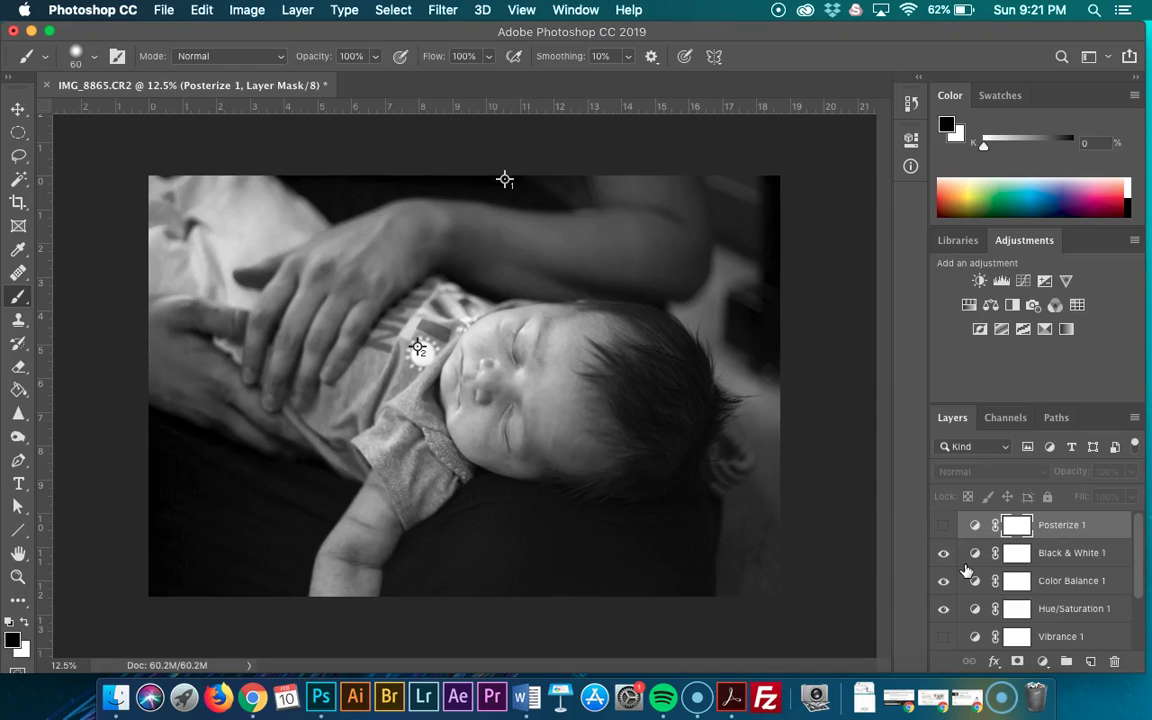
scroll(965, 570, down, 3)
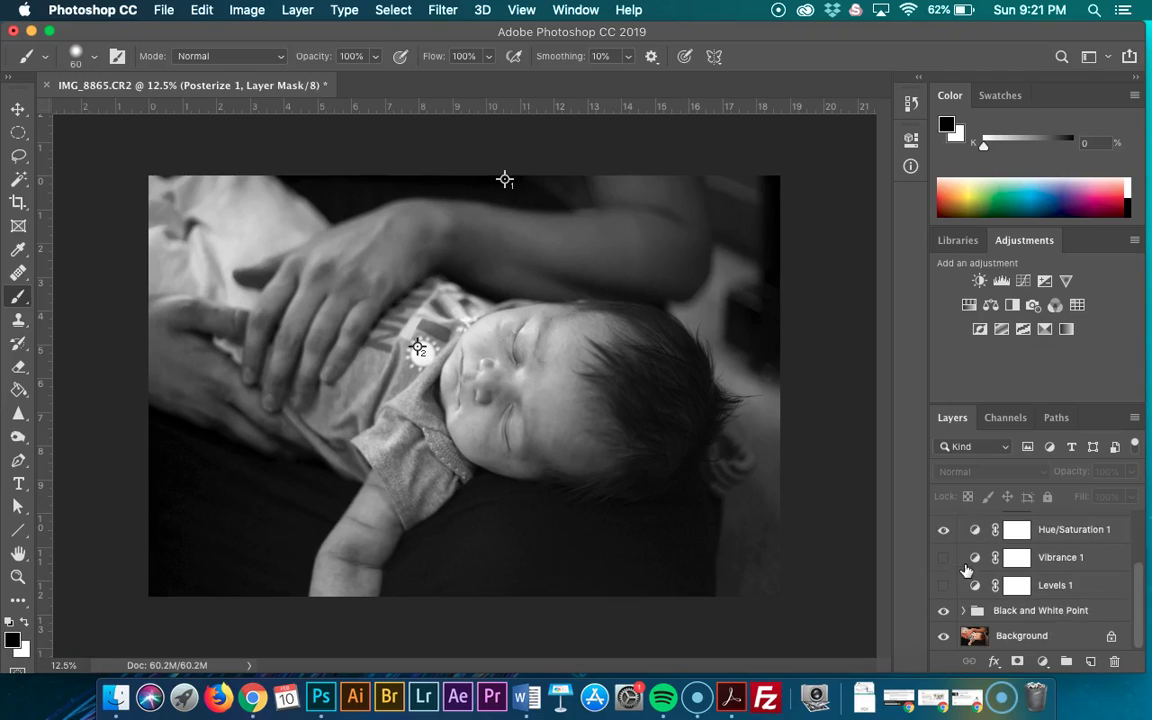
scroll(965, 570, up, 3)
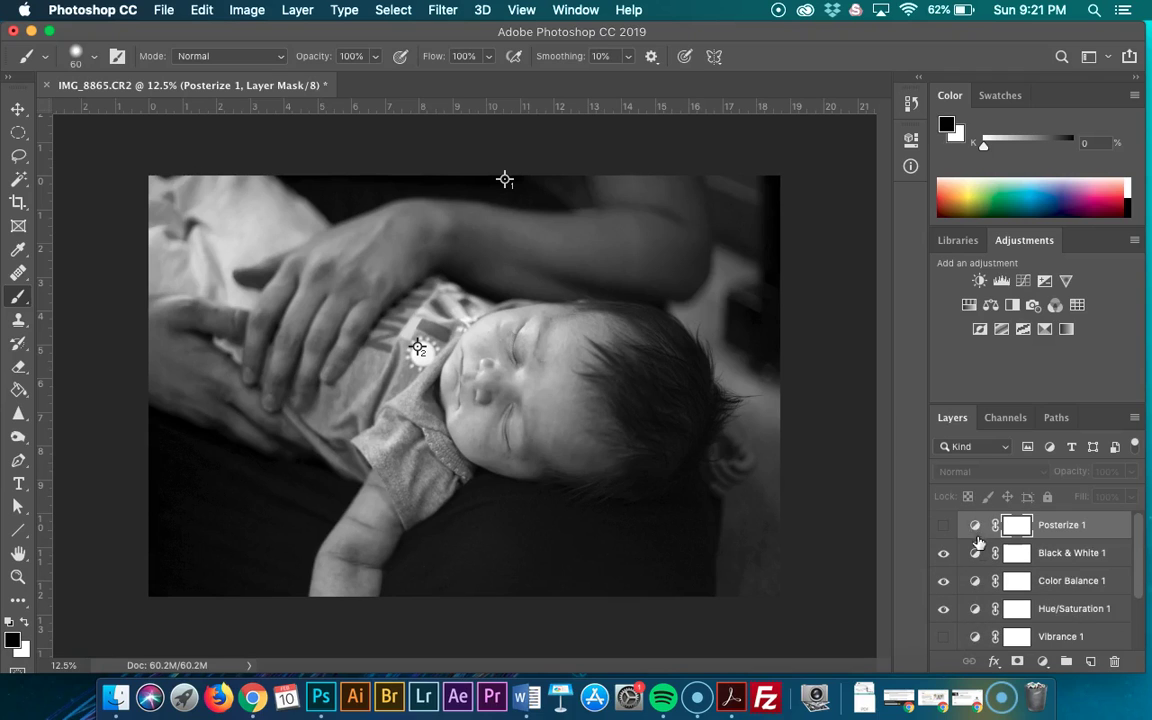
scroll(978, 640, down, 3)
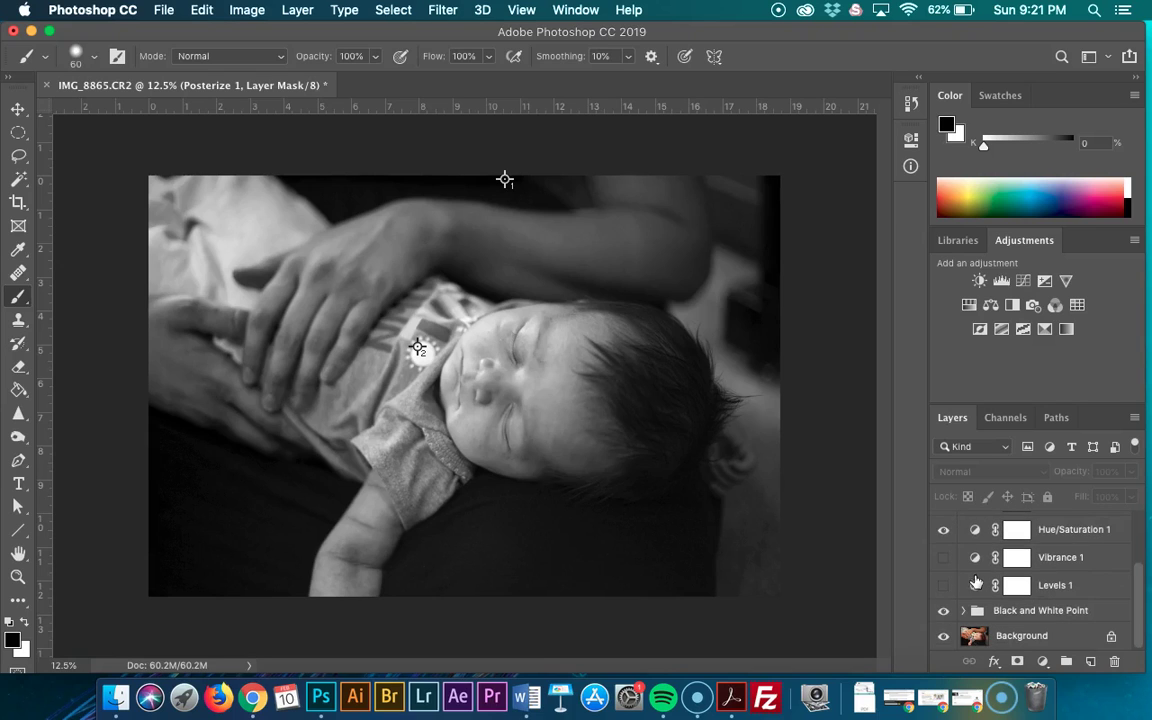
scroll(976, 580, up, 3)
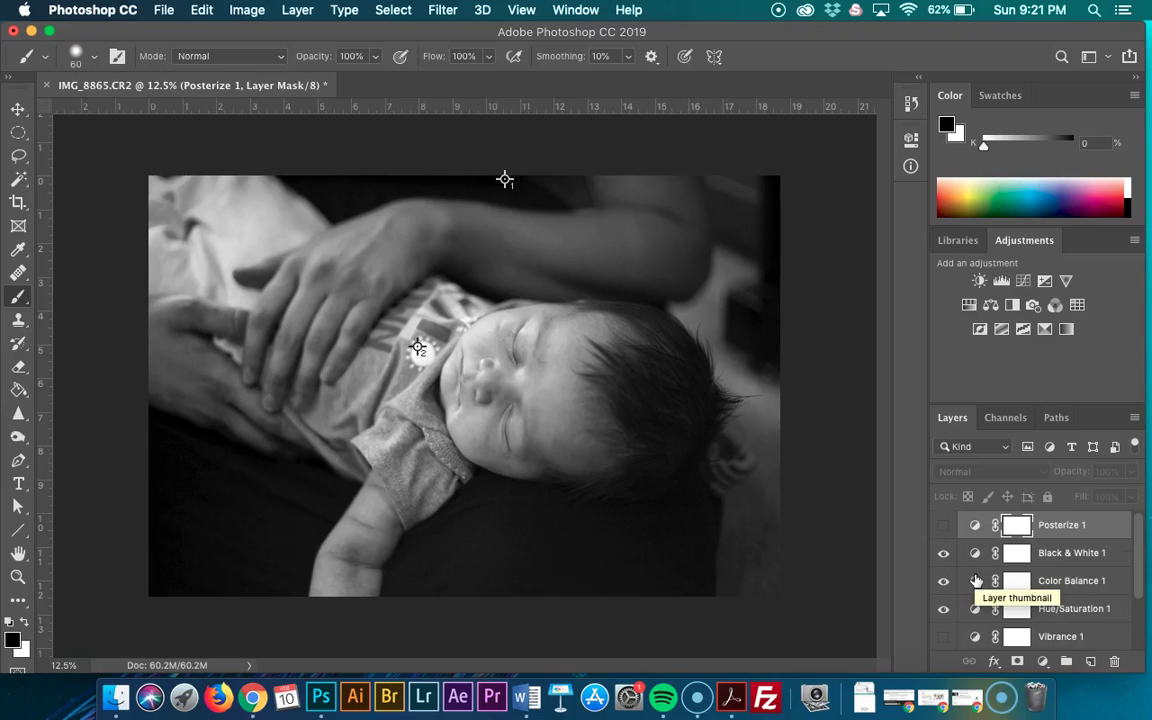
click(1050, 664)
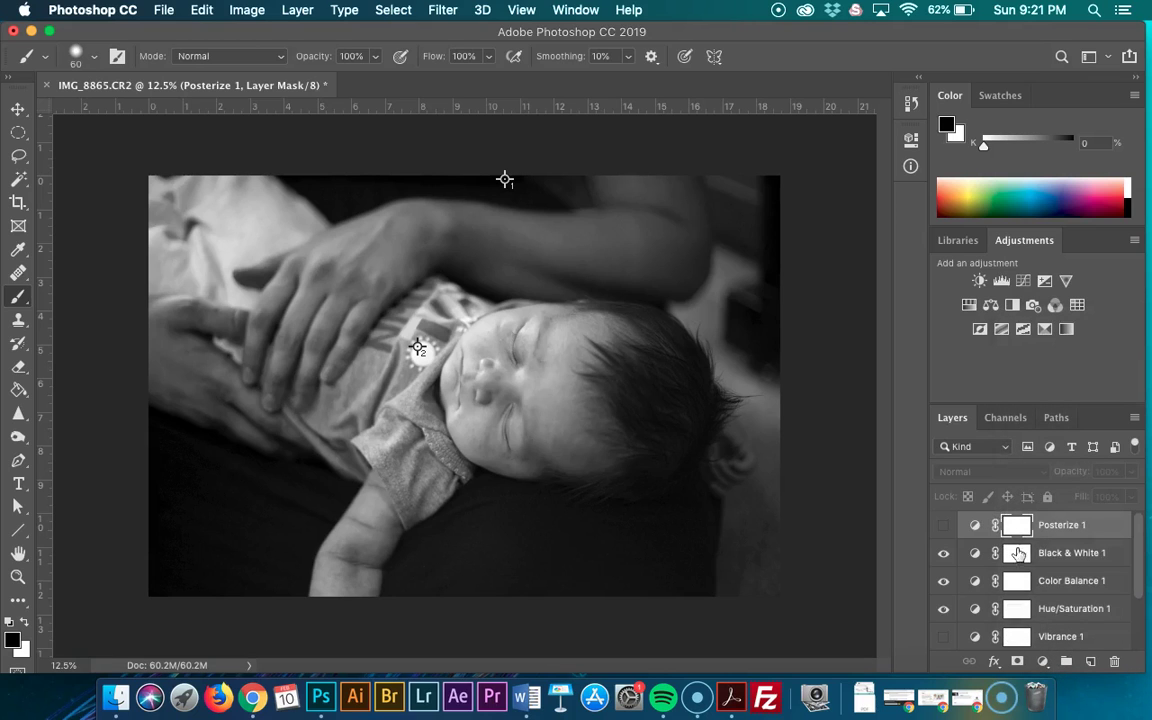
scroll(1018, 530, down, 3)
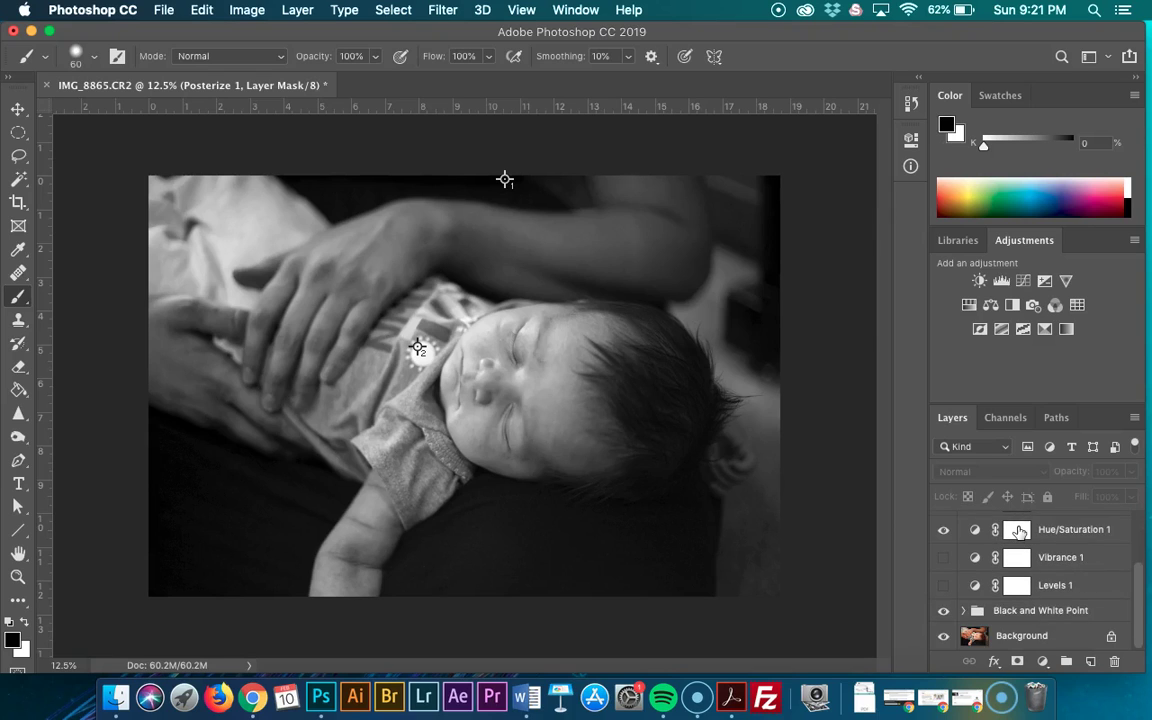
scroll(1018, 530, up, 3)
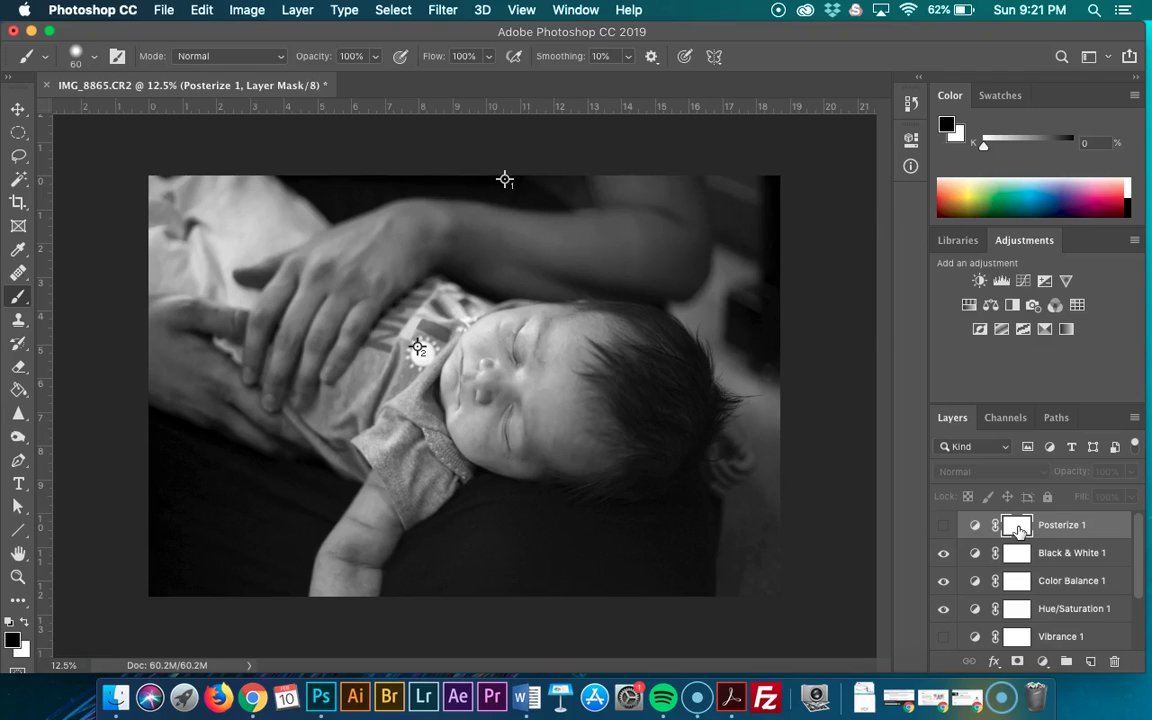
- Select the Black & White 1 layer mask and keep black as the foreground painting colour
click(1080, 566)
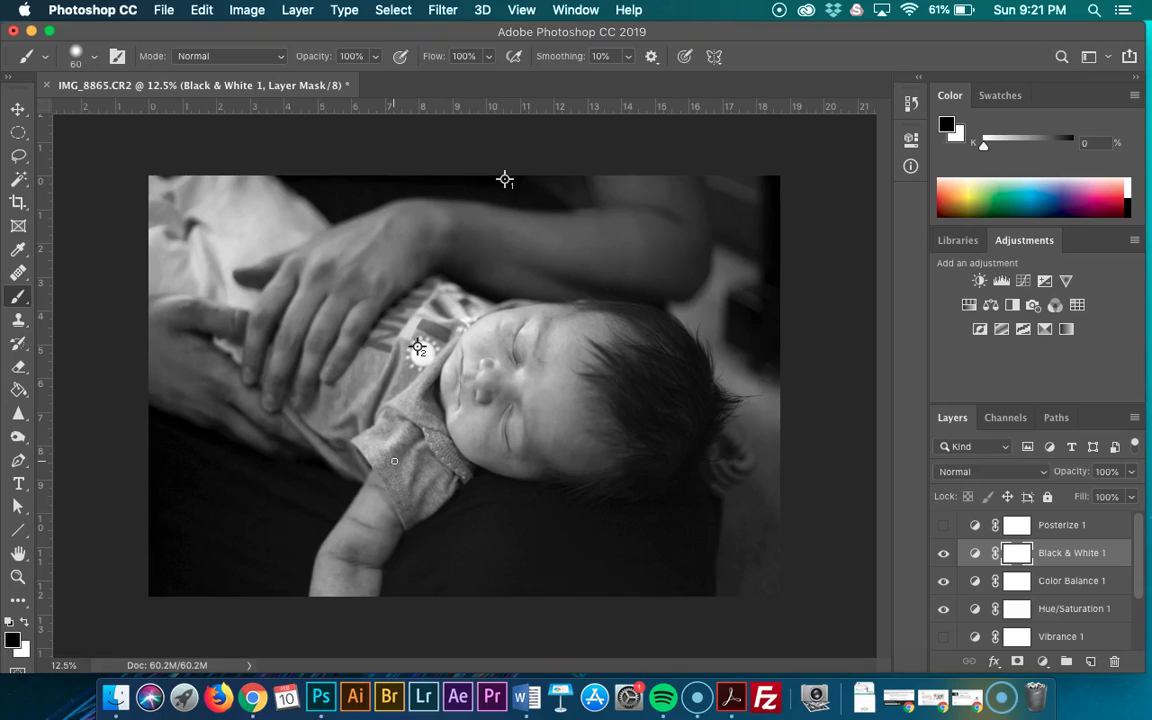
key(x)
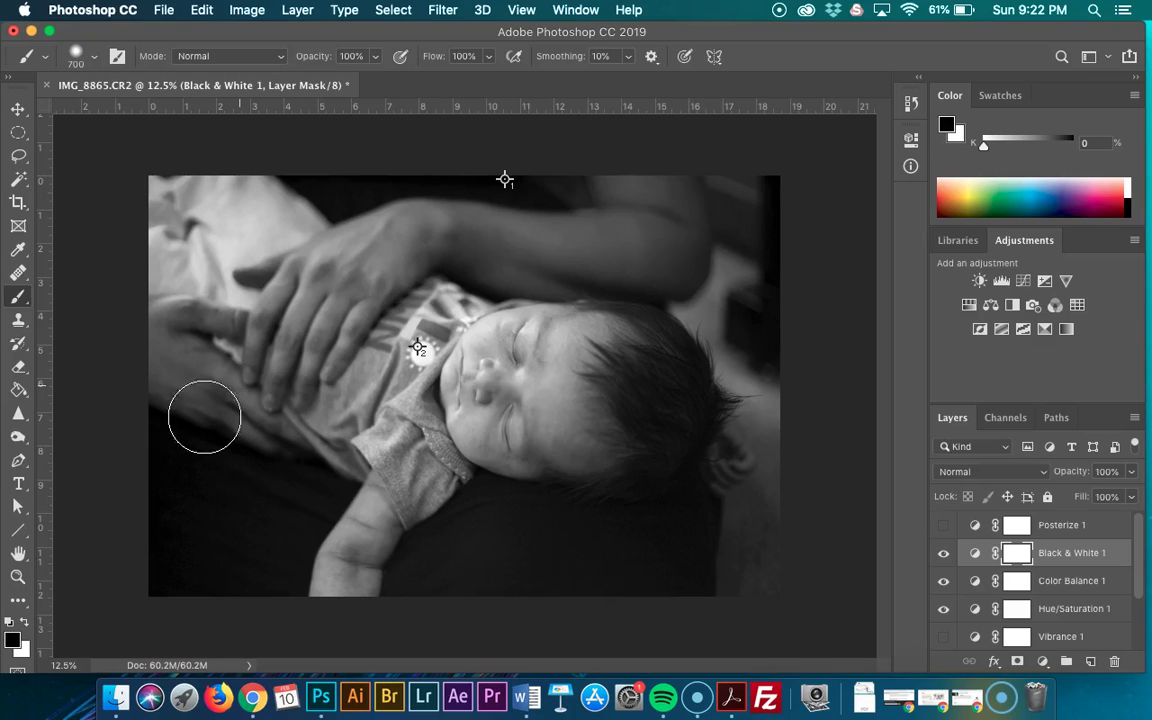
key(x)
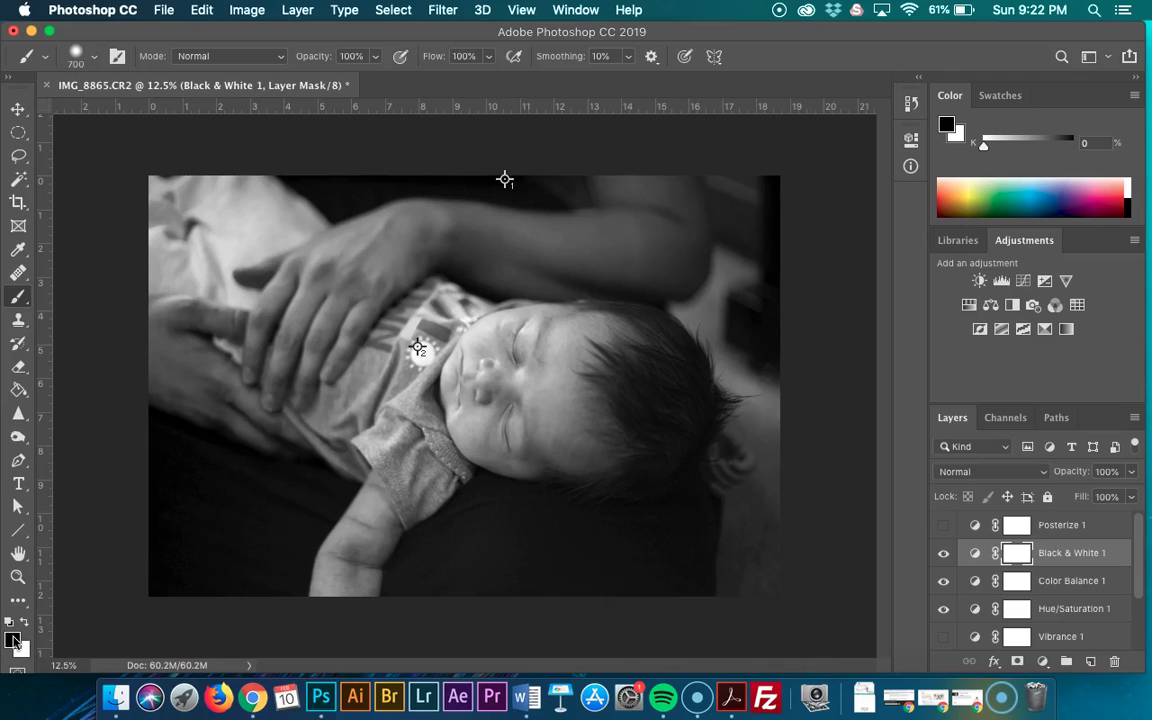
- Paint black on the Black & White 1 mask over the adult's hand, fingers and arm, and the baby's cheek and lower arm
mouse_move(283, 404)
mouse_down()
mouse_move(680, 383)
mouse_move(447, 367)
mouse_move(325, 387)
mouse_move(640, 399)
mouse_up()
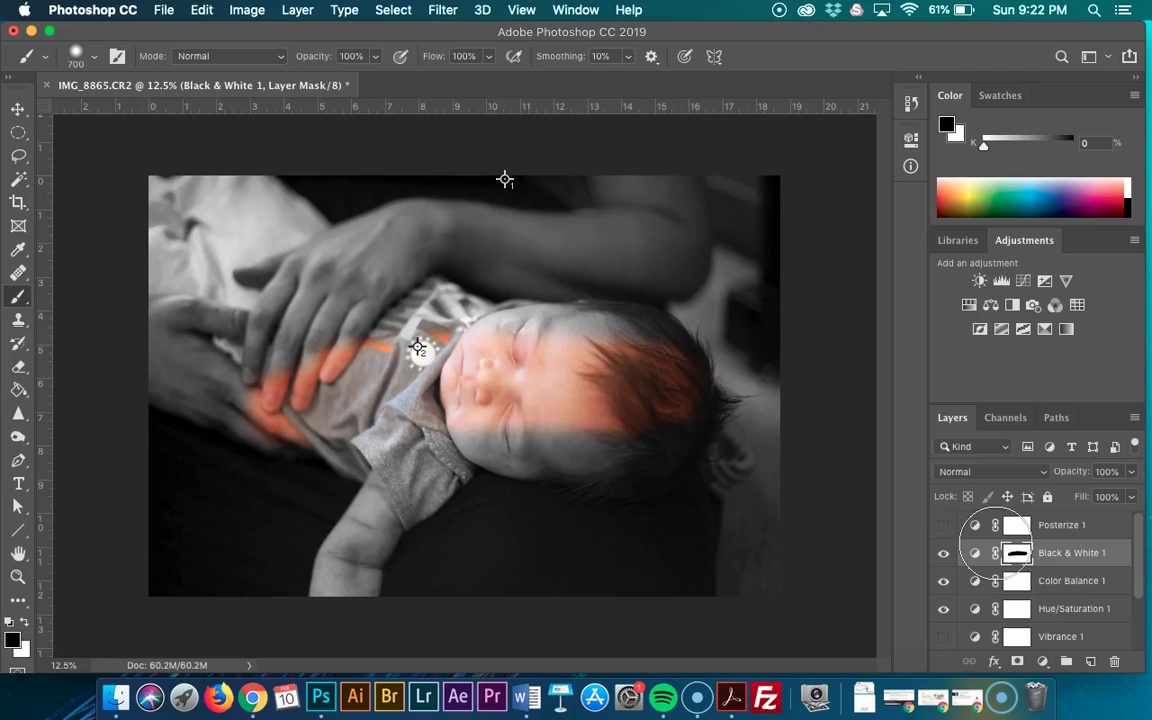
mouse_move(506, 401)
mouse_down()
mouse_move(542, 441)
mouse_move(589, 410)
mouse_move(586, 446)
mouse_move(574, 433)
mouse_move(654, 405)
mouse_move(650, 367)
mouse_move(619, 325)
mouse_move(557, 310)
mouse_move(445, 355)
mouse_move(408, 297)
mouse_move(332, 267)
mouse_move(265, 218)
mouse_move(198, 213)
mouse_move(178, 228)
mouse_move(143, 310)
mouse_move(180, 387)
mouse_move(360, 400)
mouse_up()
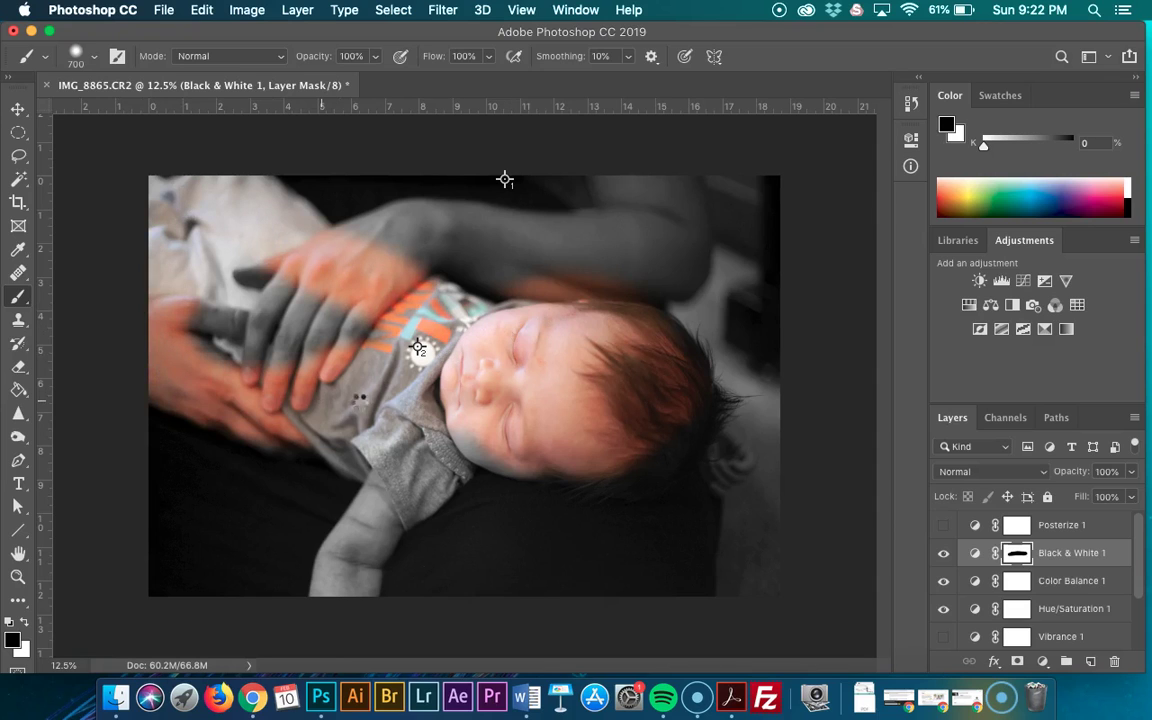
mouse_move(391, 456)
mouse_down()
mouse_move(371, 482)
mouse_move(408, 503)
mouse_move(341, 603)
mouse_move(342, 570)
mouse_up()
mouse_move(268, 360)
mouse_down()
mouse_move(330, 300)
mouse_move(185, 305)
mouse_move(285, 388)
mouse_up()
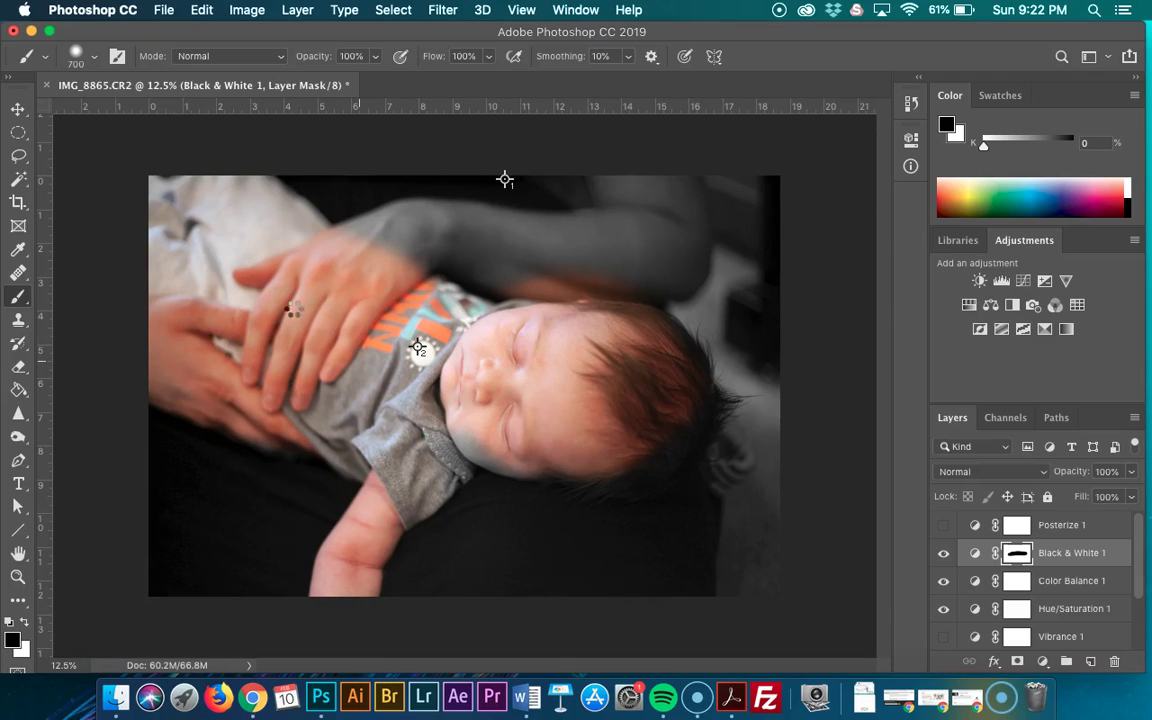
mouse_move(295, 310)
mouse_down()
mouse_move(411, 237)
mouse_move(612, 256)
mouse_move(674, 219)
mouse_move(648, 175)
mouse_move(612, 188)
mouse_move(596, 231)
mouse_move(360, 237)
mouse_move(521, 290)
mouse_up()
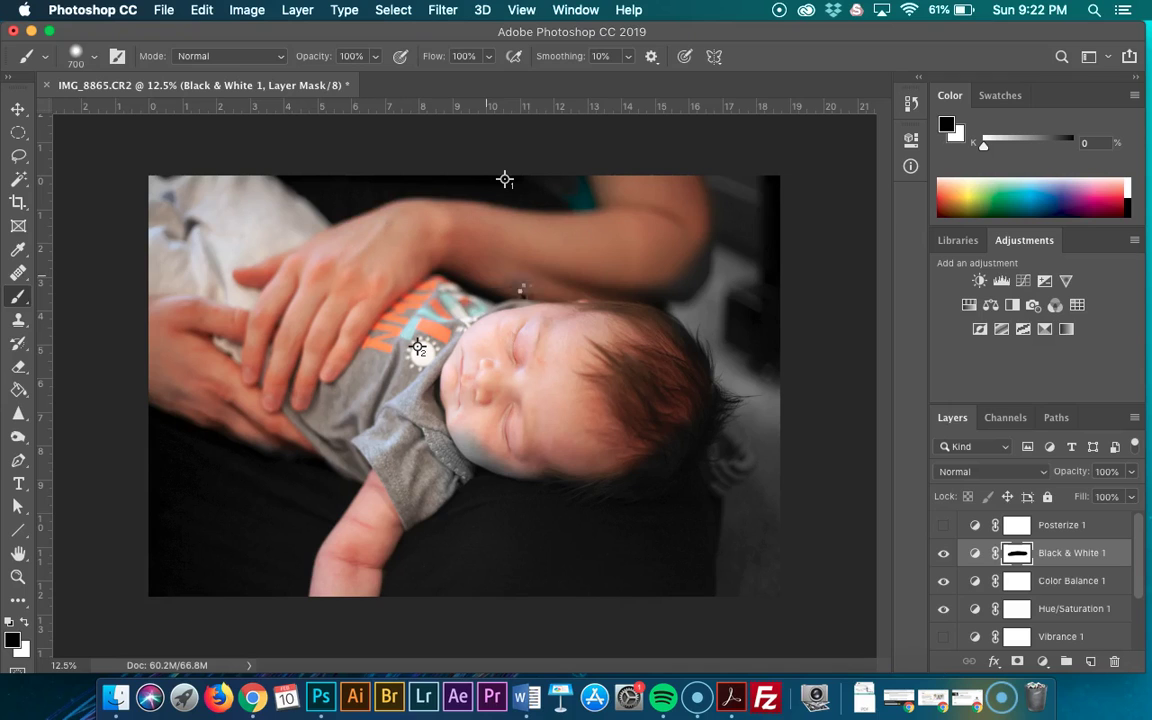
mouse_move(416, 313)
mouse_down()
mouse_move(571, 292)
mouse_move(689, 254)
mouse_move(663, 134)
mouse_up()
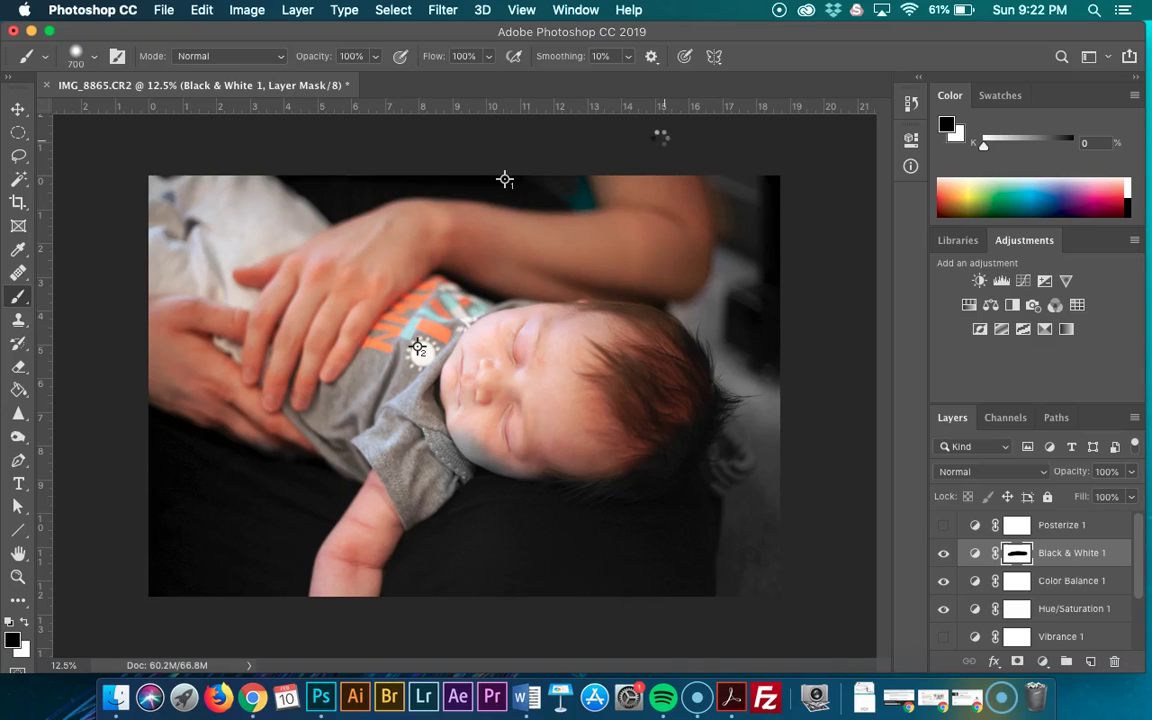
- Re-enable Black & White 1, paint its mask over cheek, hair and ear, then hide it
click(943, 553)
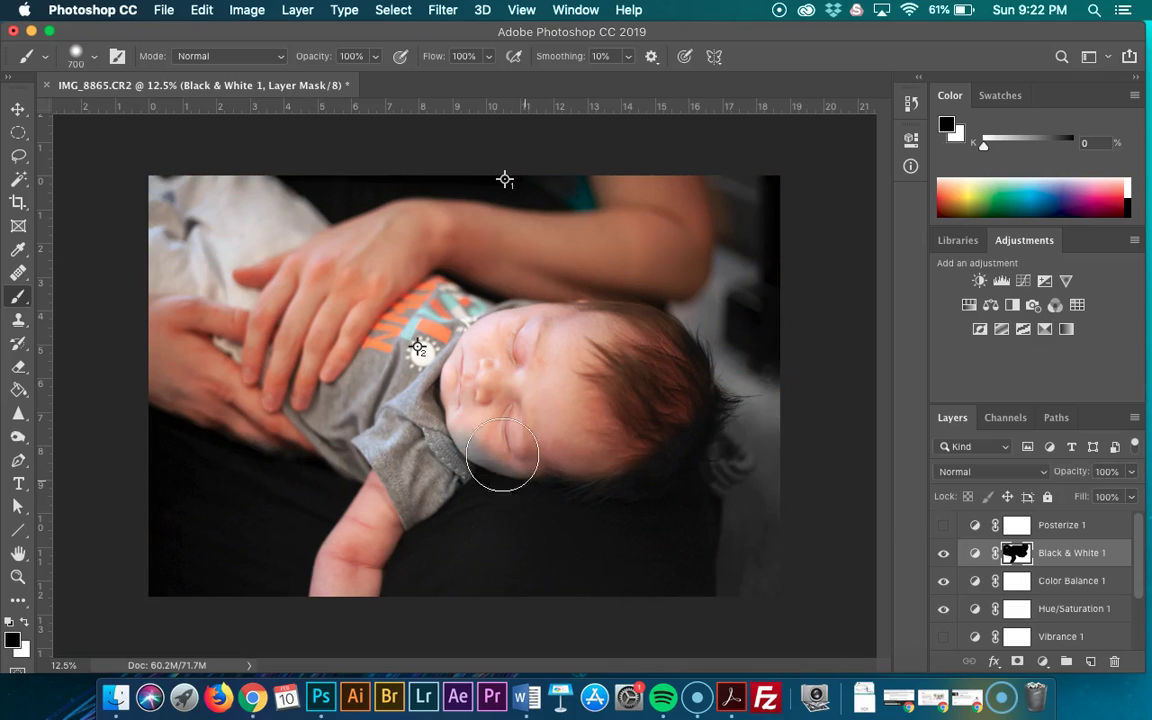
mouse_move(498, 438)
mouse_down()
mouse_move(476, 417)
mouse_move(548, 452)
mouse_move(545, 400)
mouse_move(675, 395)
mouse_move(715, 455)
mouse_up()
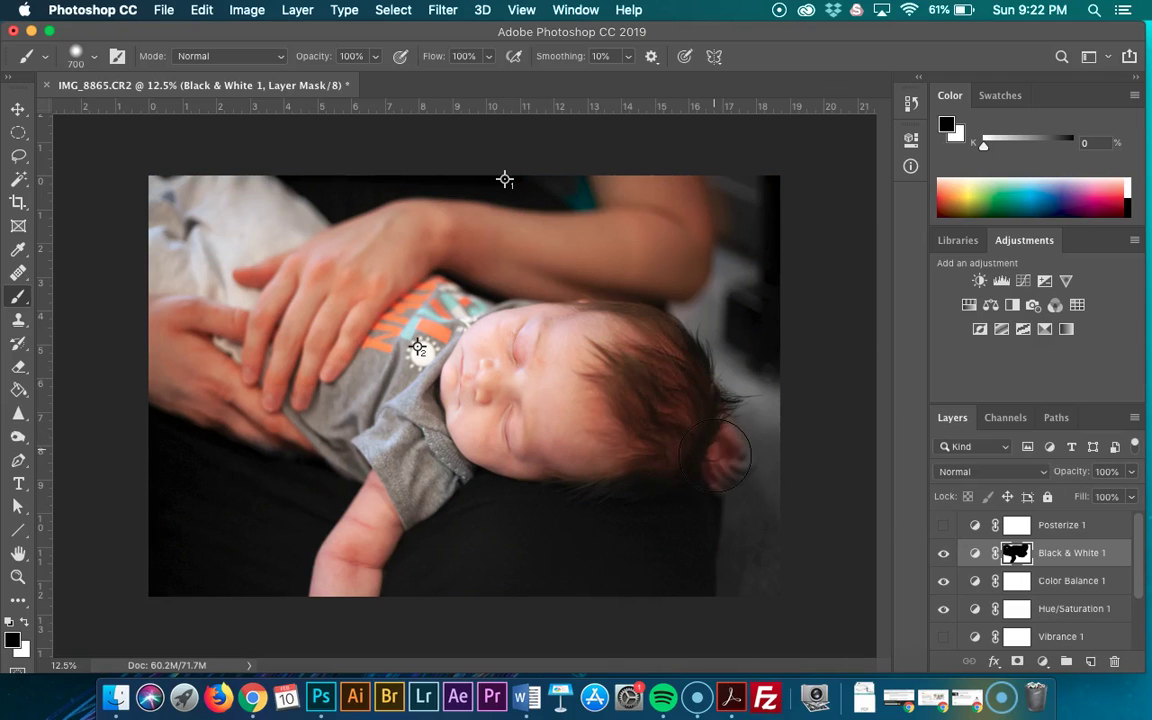
key(bracketleft)
key(bracketleft)
key(bracketleft)
key(bracketleft)
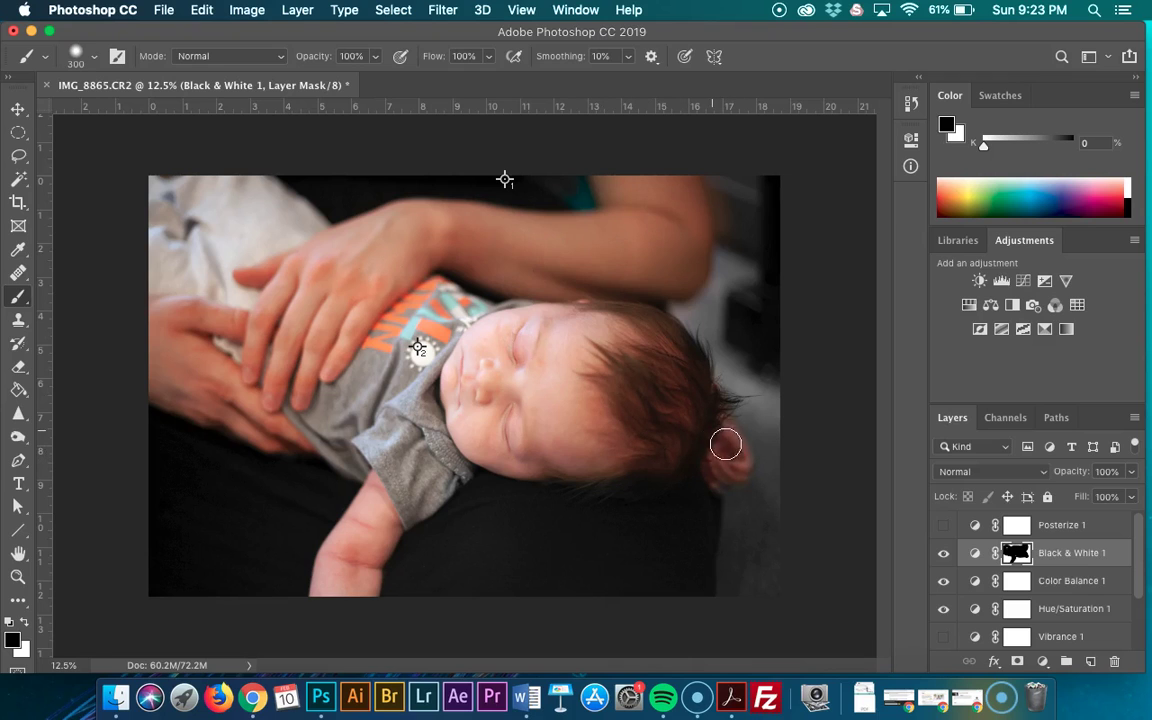
mouse_move(726, 477)
mouse_down()
mouse_move(707, 437)
mouse_move(643, 396)
mouse_up()
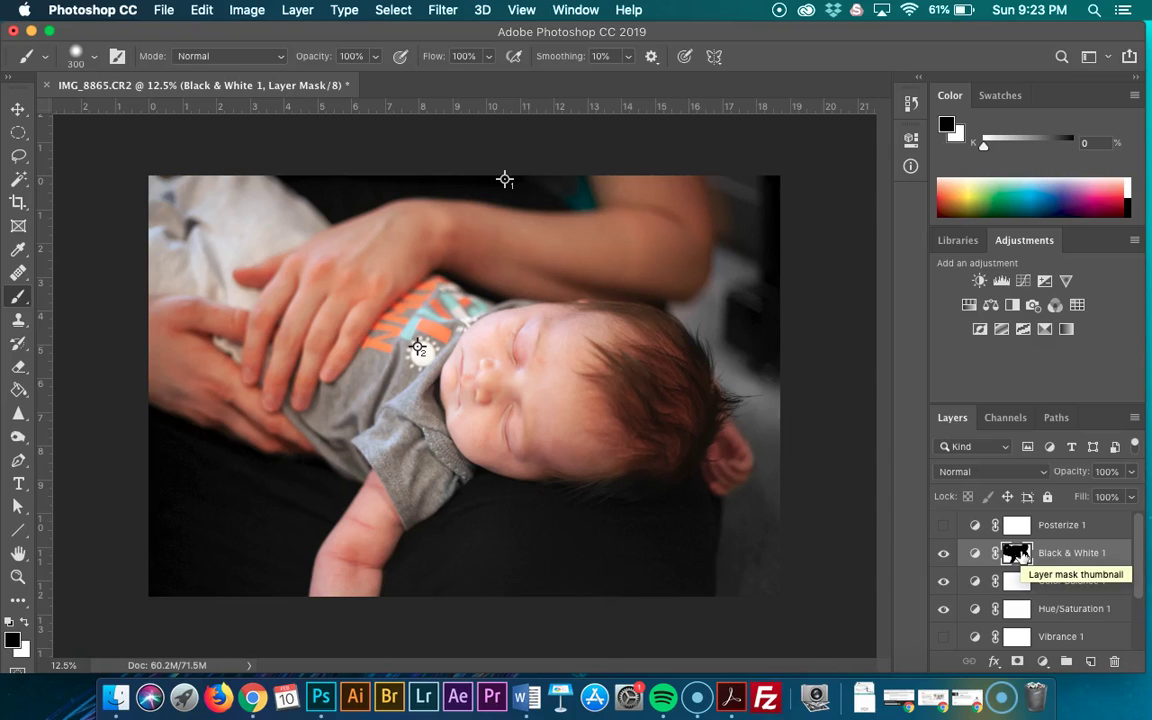
click(944, 555)
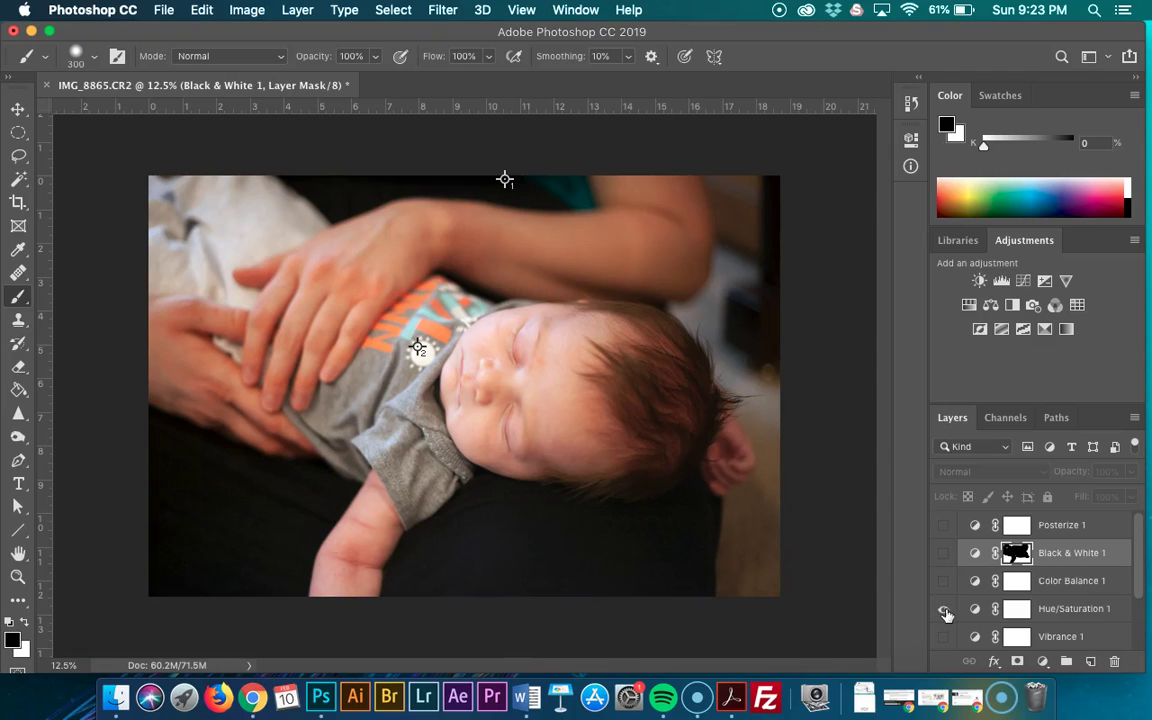
- Add a Curves layer with the RGB midpoint raised slightly to brighten the photo
click(1029, 283)
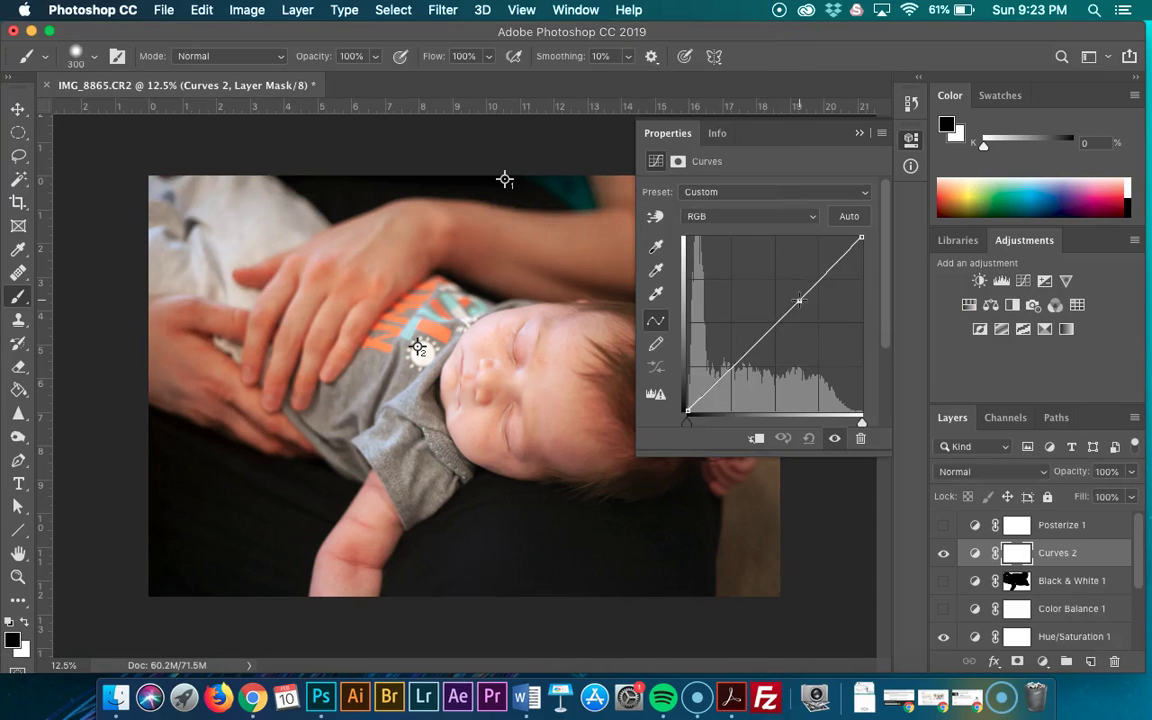
mouse_move(798, 300)
mouse_down()
mouse_move(794, 279)
mouse_move(797, 300)
mouse_move(794, 280)
mouse_move(798, 290)
mouse_up()
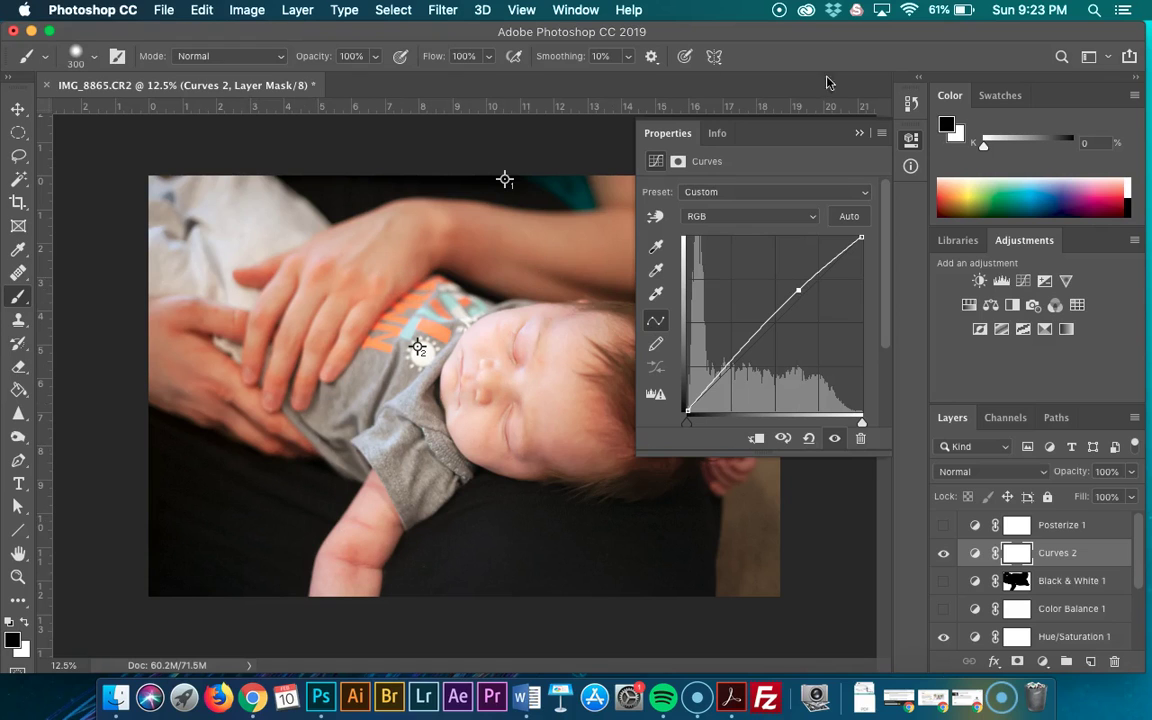
click(859, 134)
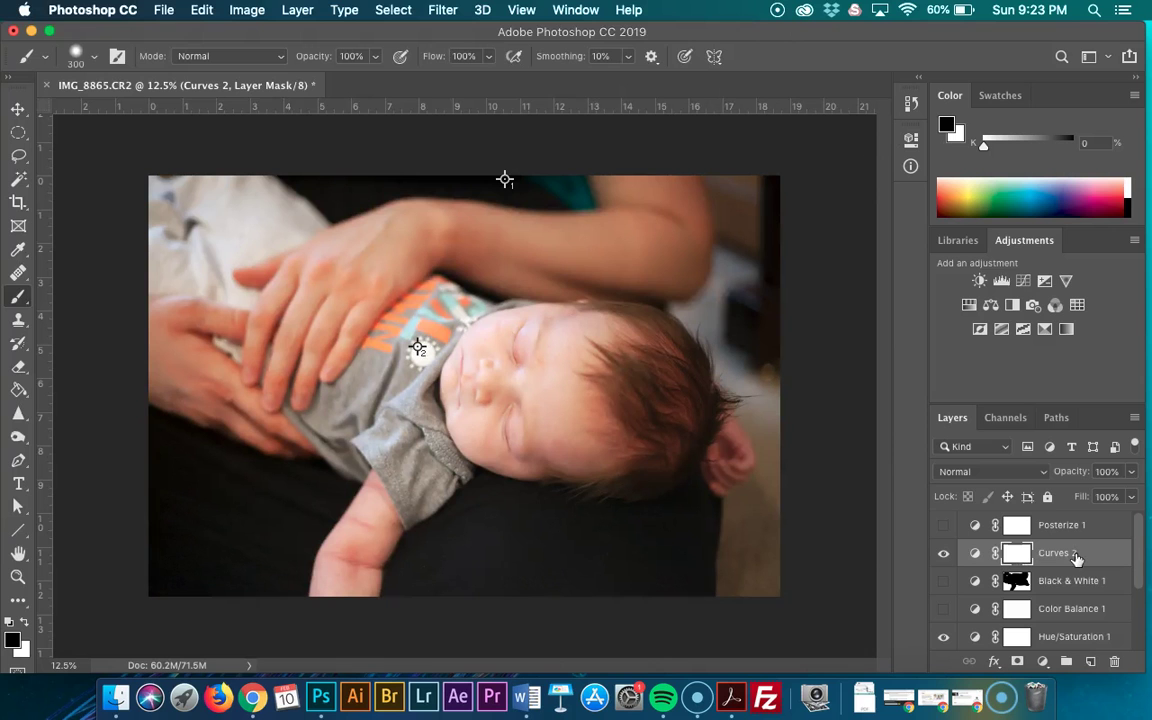
- Zoom in and paint black on the Curves 2 mask at the forehead near the hairline
key(super+equal)
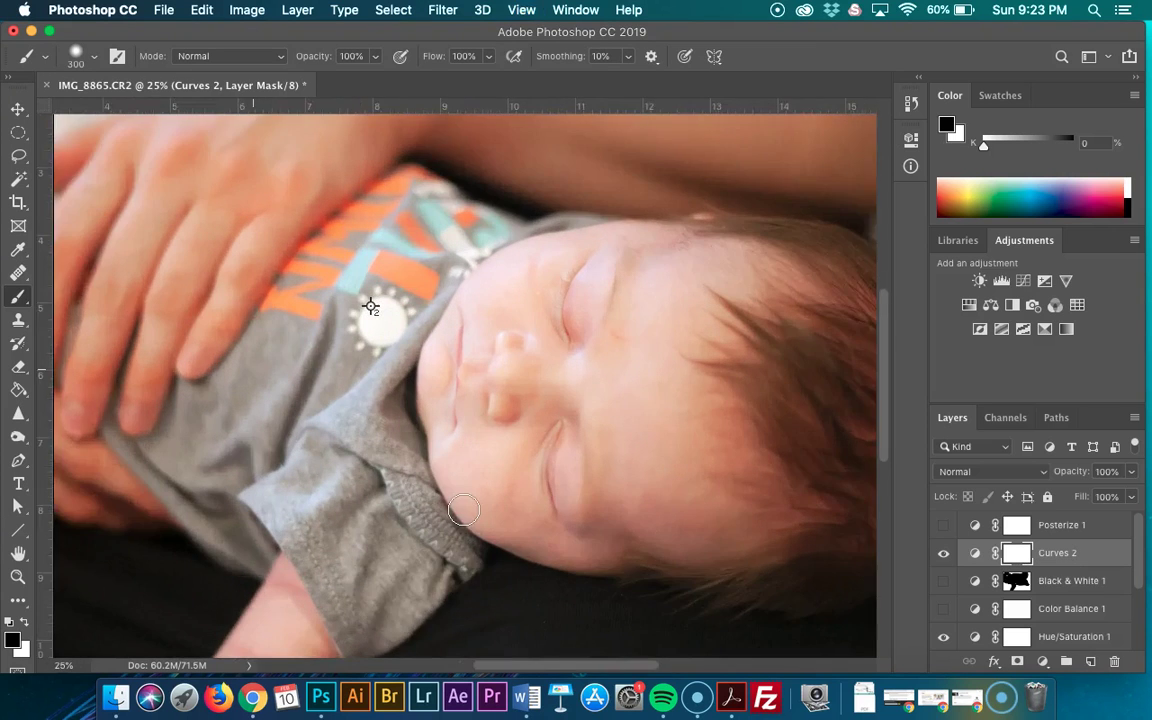
key(super+equal)
scroll(550, 489, down, 10)
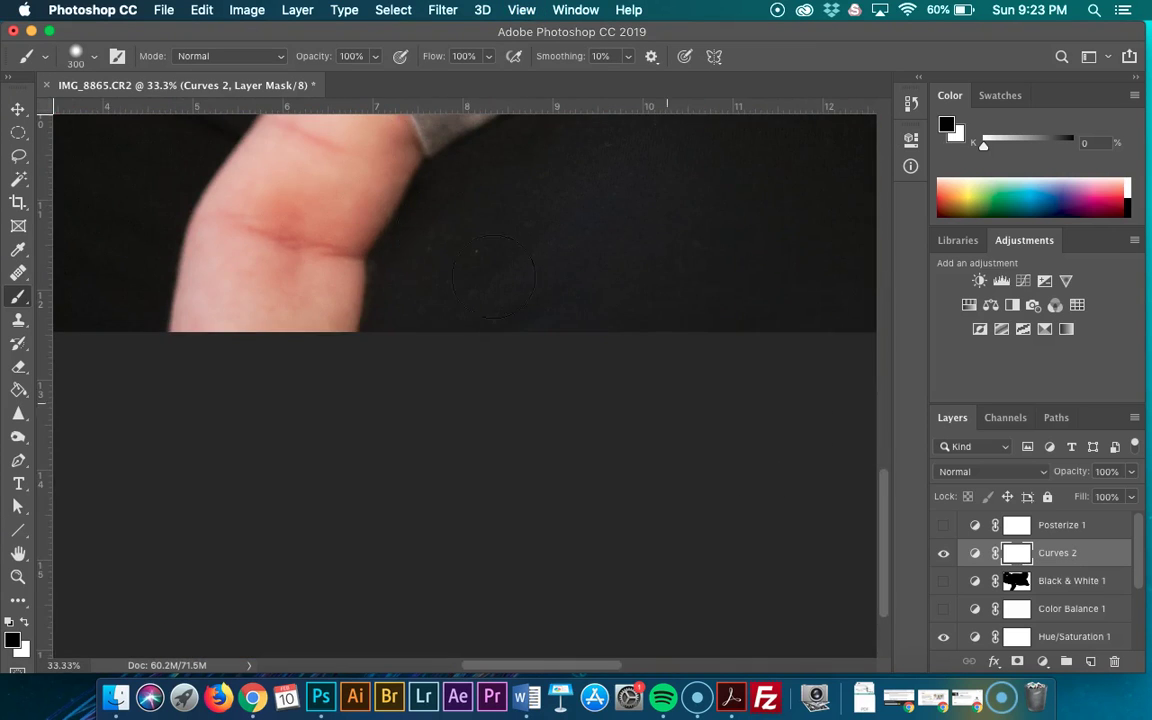
scroll(457, 253, up, 10)
scroll(457, 253, right, 3)
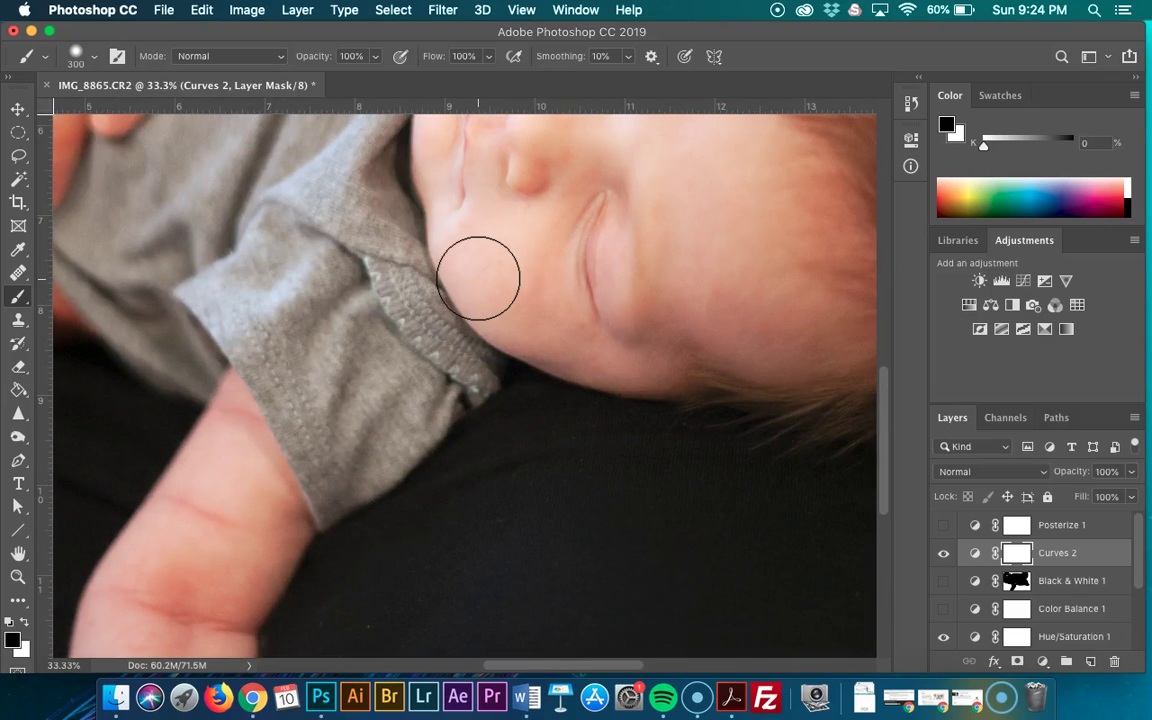
scroll(478, 278, down, 8)
scroll(478, 278, left, 3)
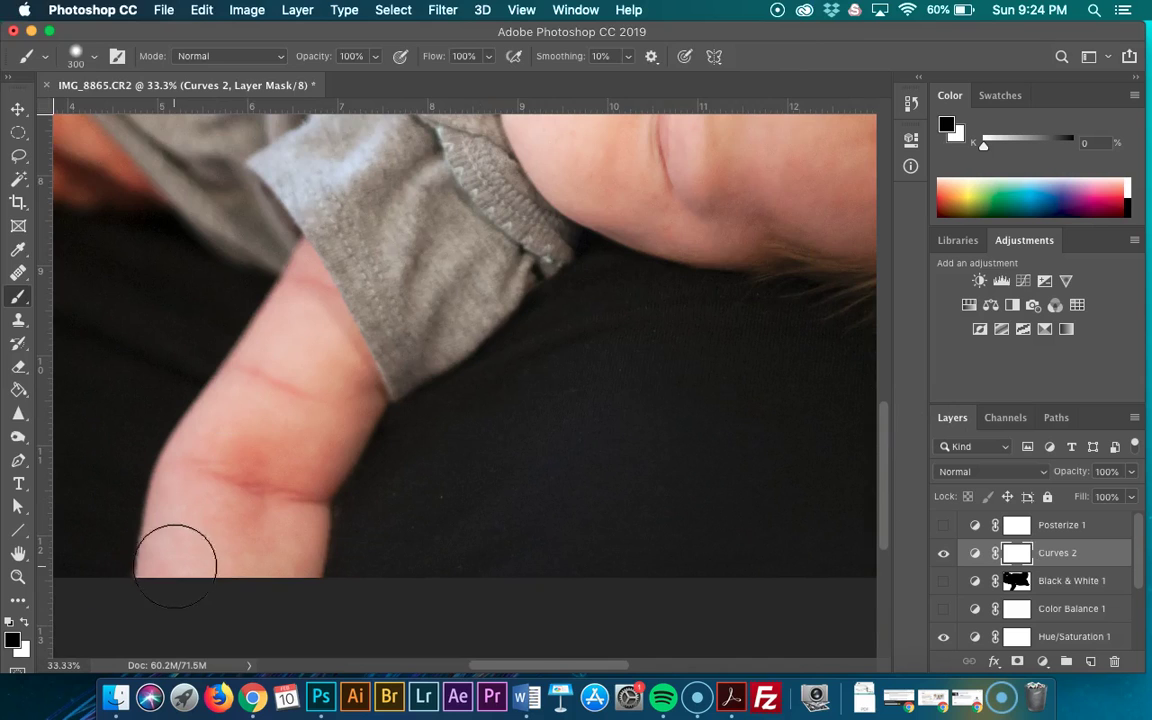
scroll(216, 504, up, 8)
scroll(216, 504, right, 3)
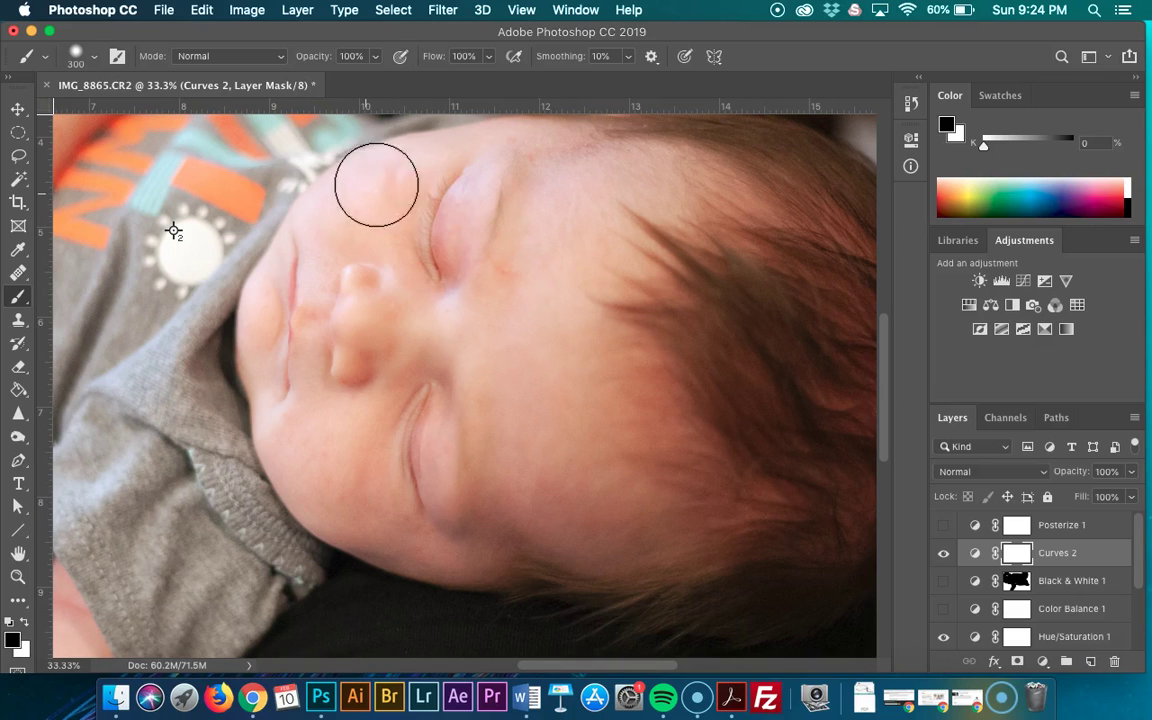
drag(553, 129, 647, 167)
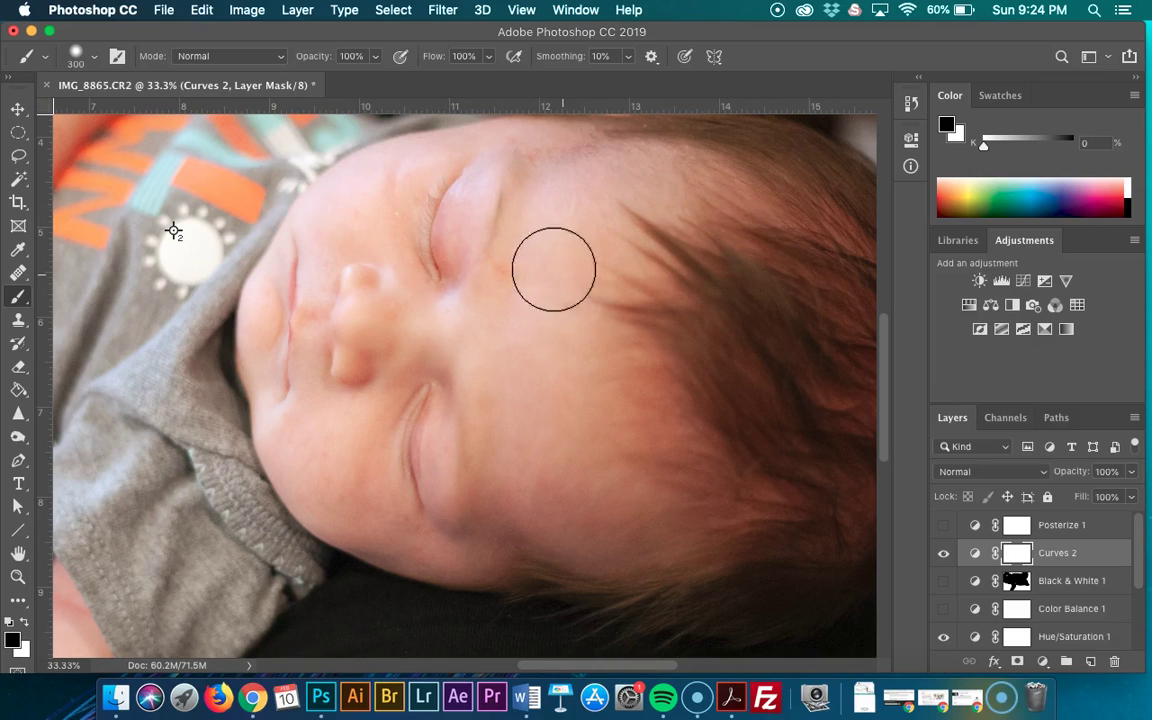
- Paint the Curves 2 mask black over the baby's grey sleeve
scroll(699, 390, right, 5)
scroll(699, 390, up, 2)
scroll(704, 390, right, 3)
scroll(704, 390, up, 2)
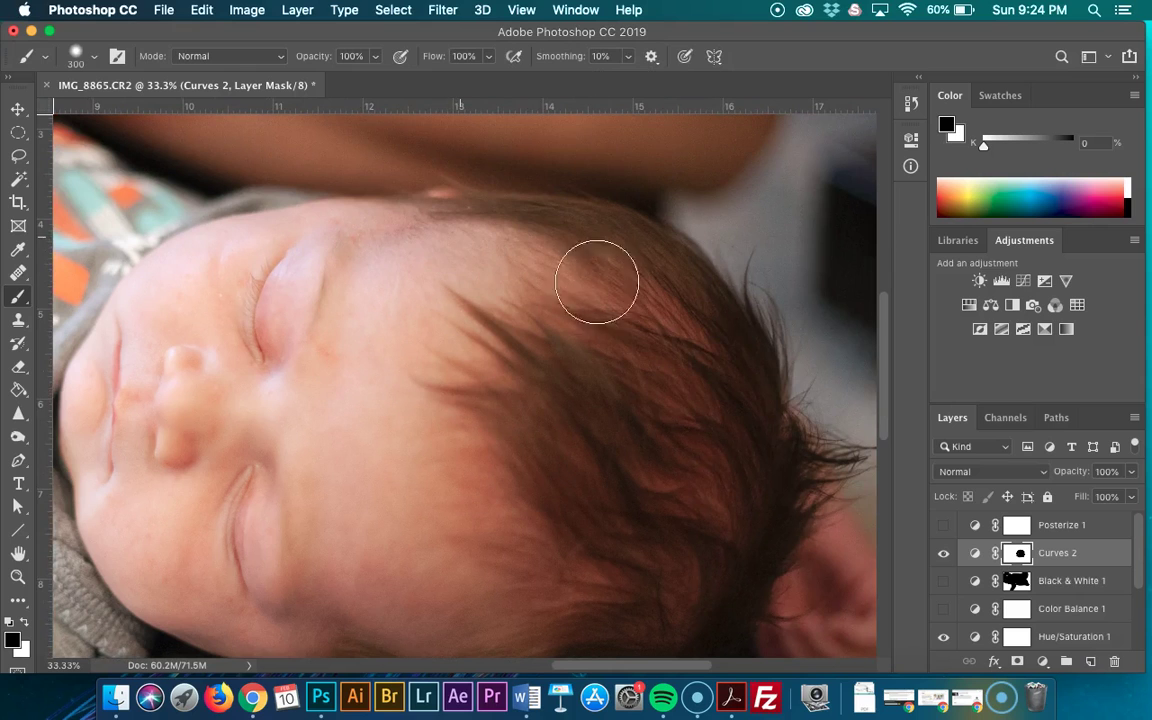
scroll(576, 481, right, 2)
scroll(584, 478, left, 10)
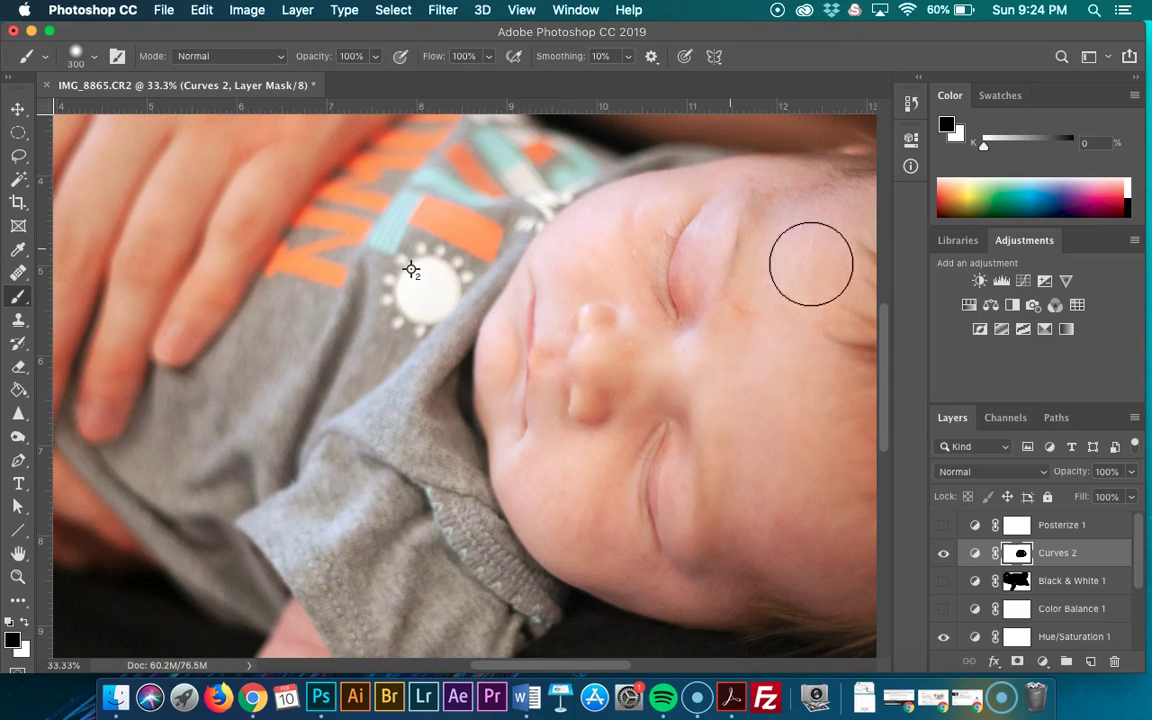
scroll(715, 437, right, 8)
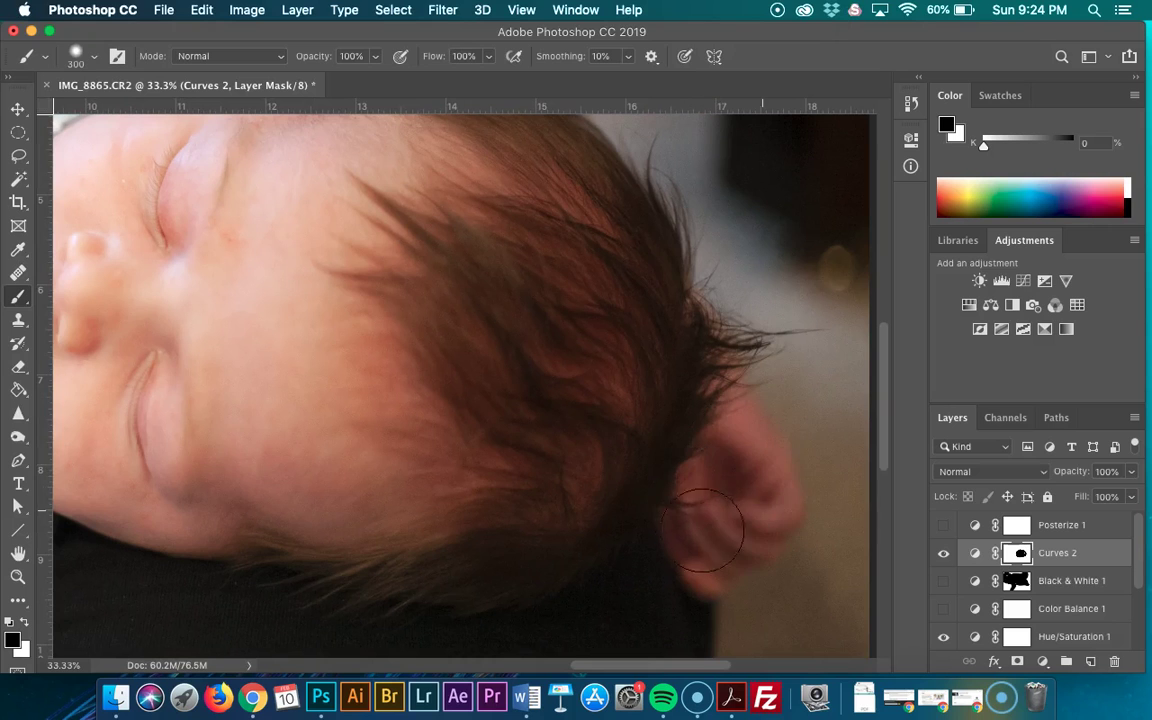
scroll(667, 550, left, 10)
scroll(667, 550, down, 5)
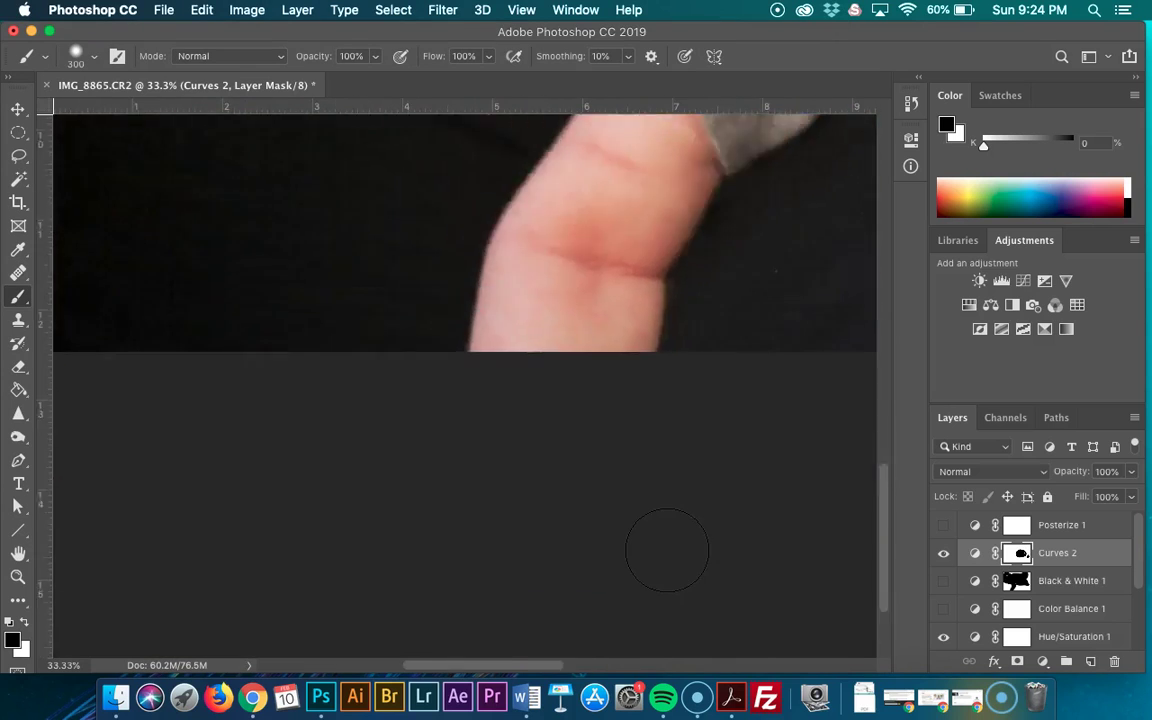
scroll(667, 550, up, 5)
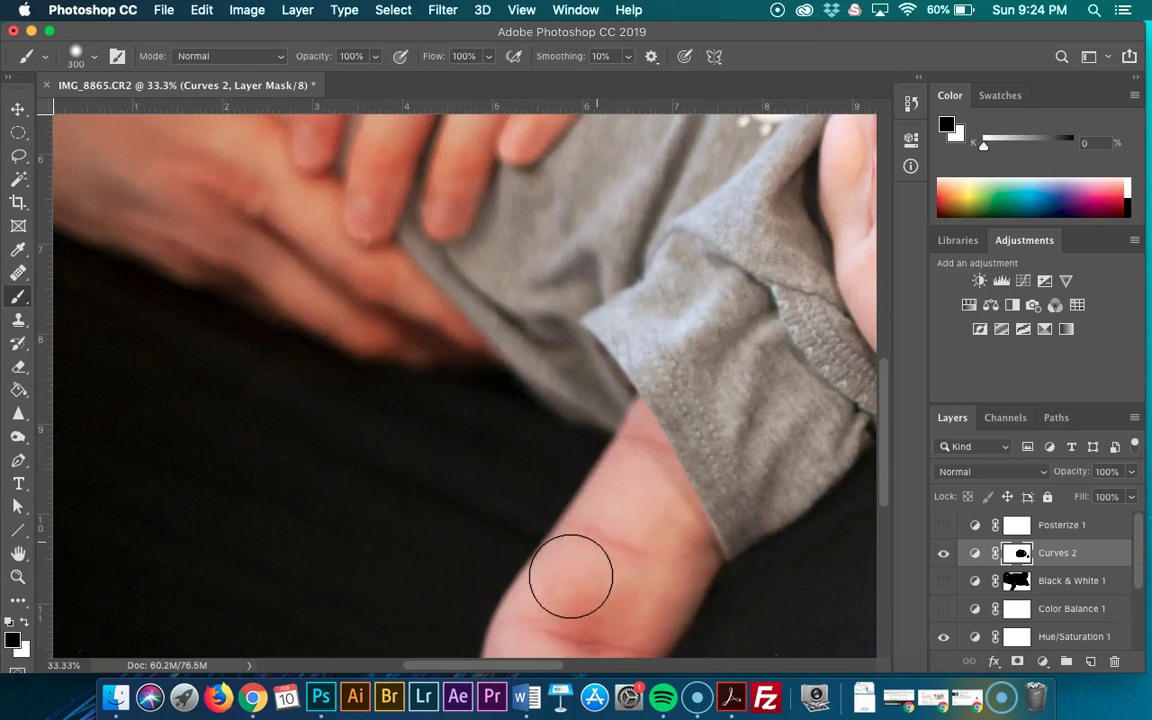
scroll(571, 577, down, 4)
scroll(571, 577, left, 1)
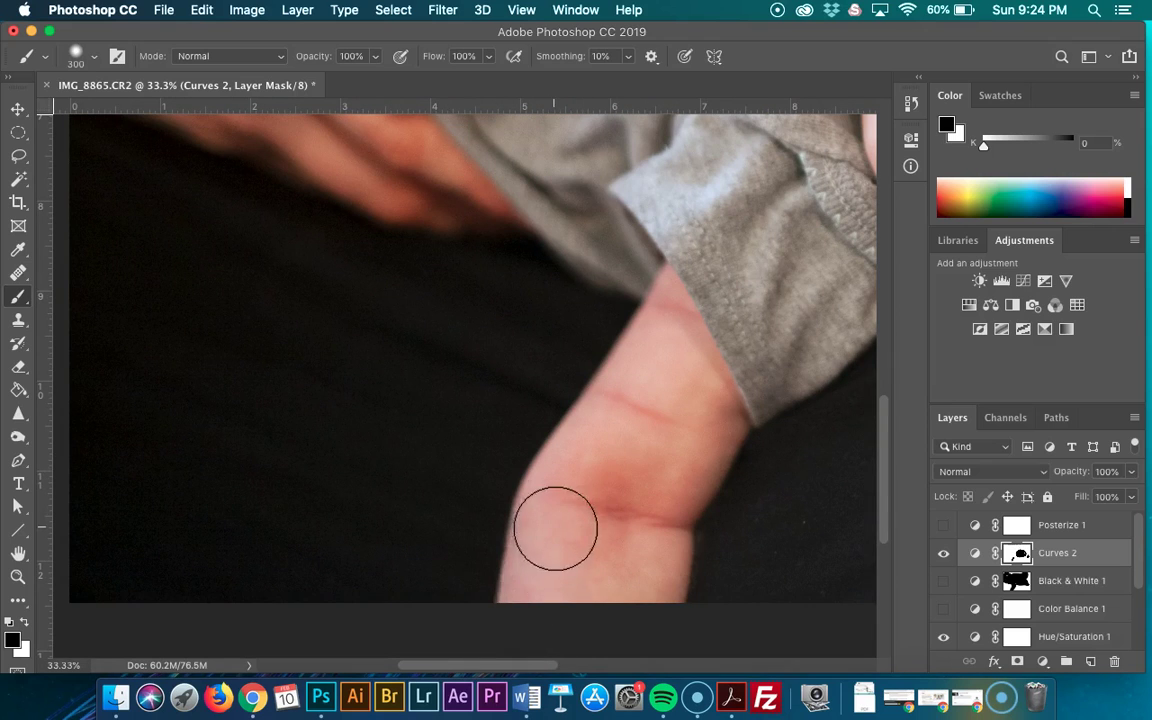
scroll(768, 308, up, 2)
scroll(768, 308, right, 2)
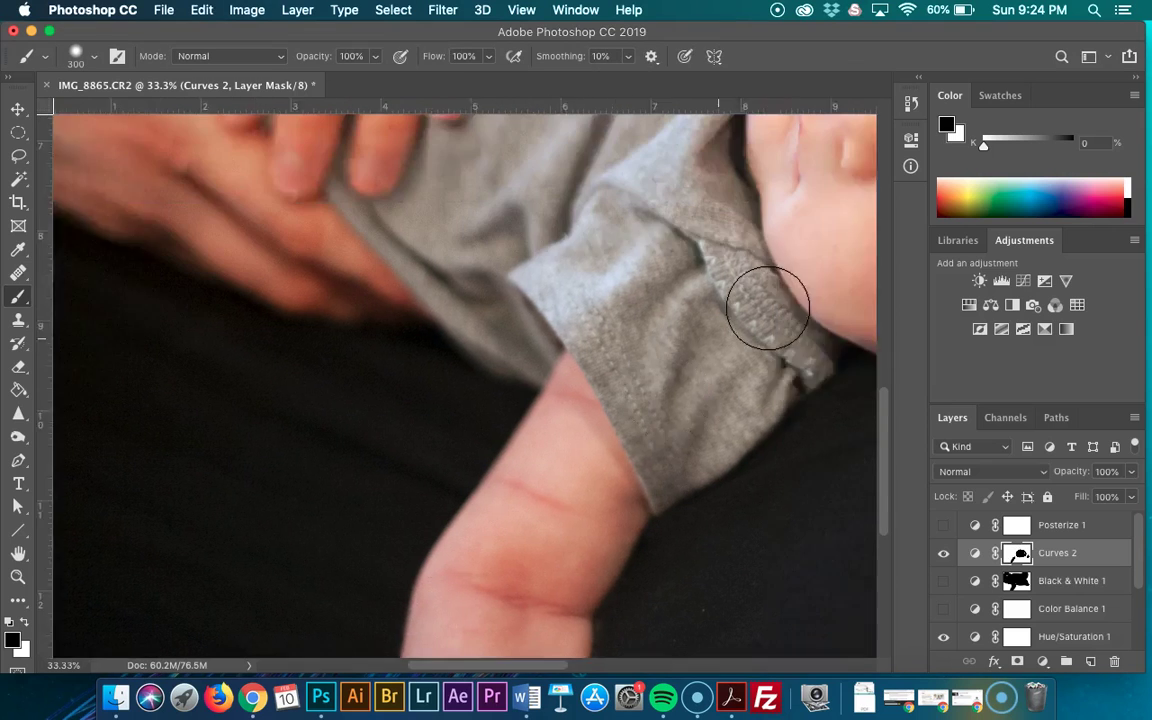
scroll(768, 308, up, 2)
scroll(768, 308, right, 2)
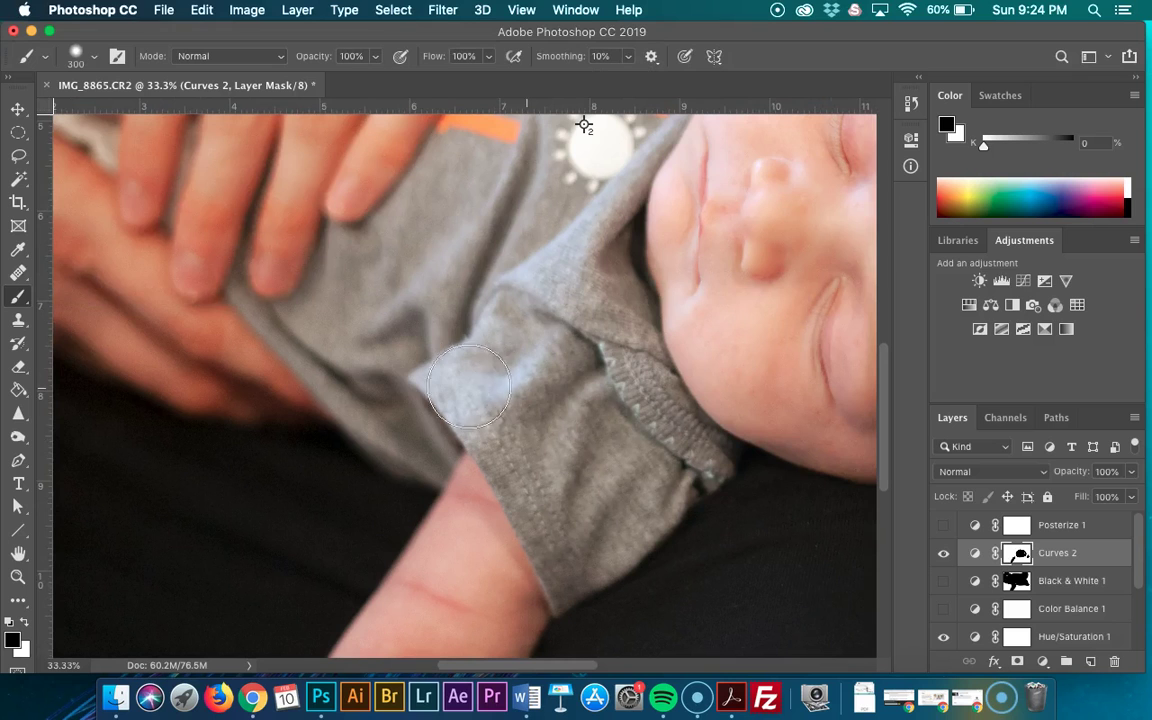
mouse_move(470, 386)
mouse_down()
mouse_move(376, 353)
mouse_move(644, 309)
mouse_move(568, 312)
mouse_move(643, 283)
mouse_move(655, 228)
mouse_up()
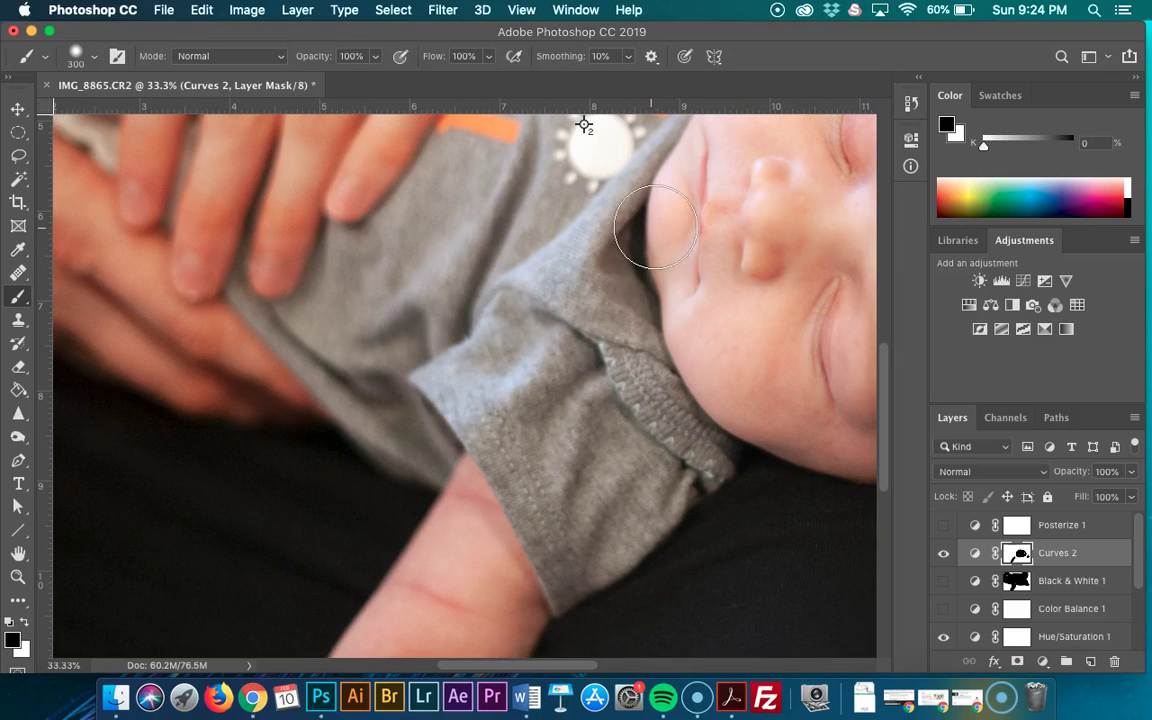
scroll(655, 228, up, 10)
scroll(655, 228, left, 5)
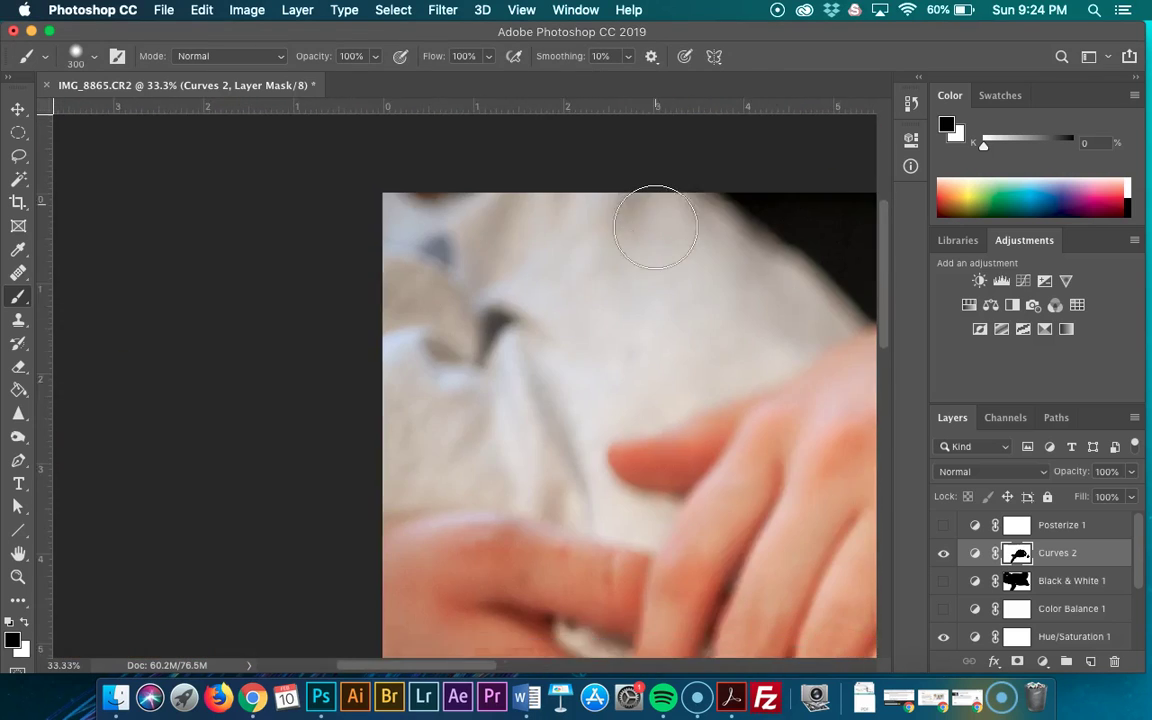
scroll(655, 228, right, 3)
scroll(655, 228, down, 1)
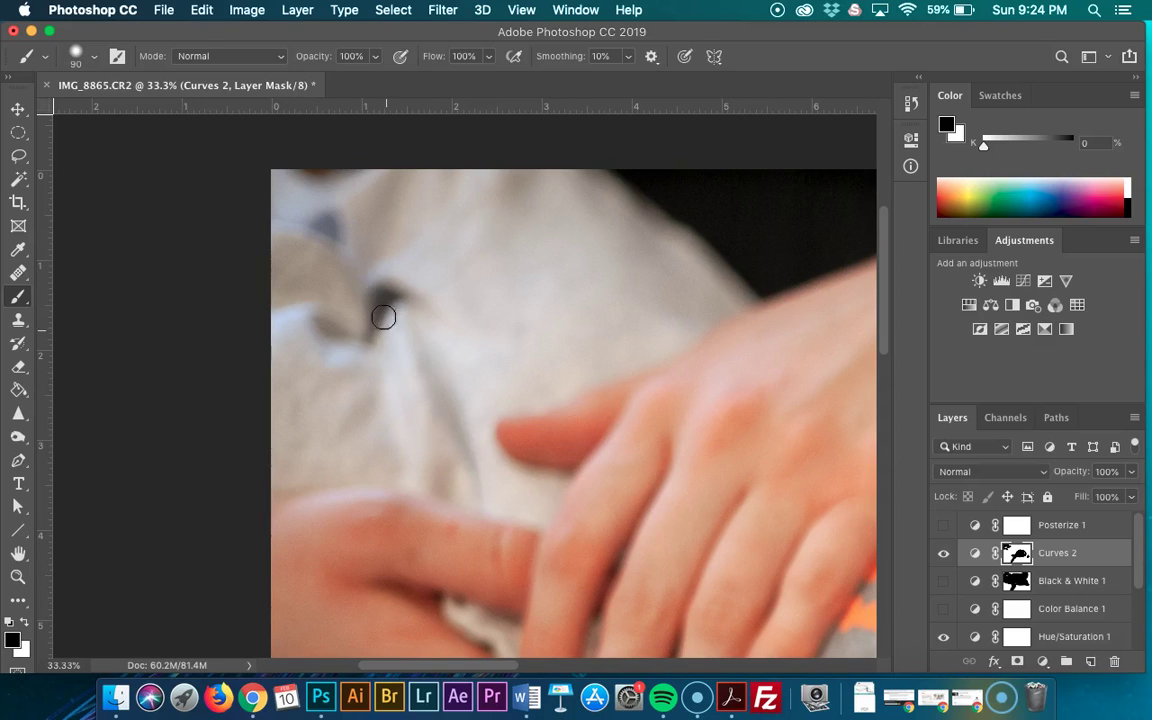
- Set the brush size to 90 px and zoom out to 6.25% to see the whole photo
click(94, 57)
click(94, 57)
scroll(404, 541, down, 5)
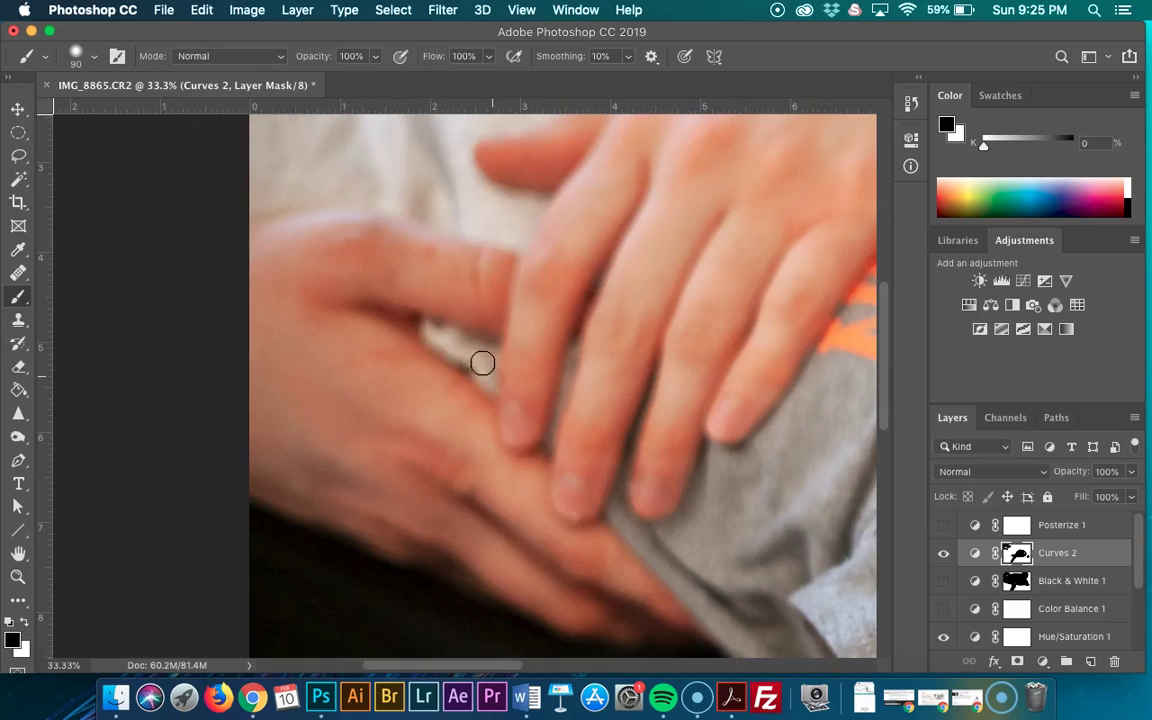
scroll(437, 323, up, 4)
scroll(438, 350, right, 1)
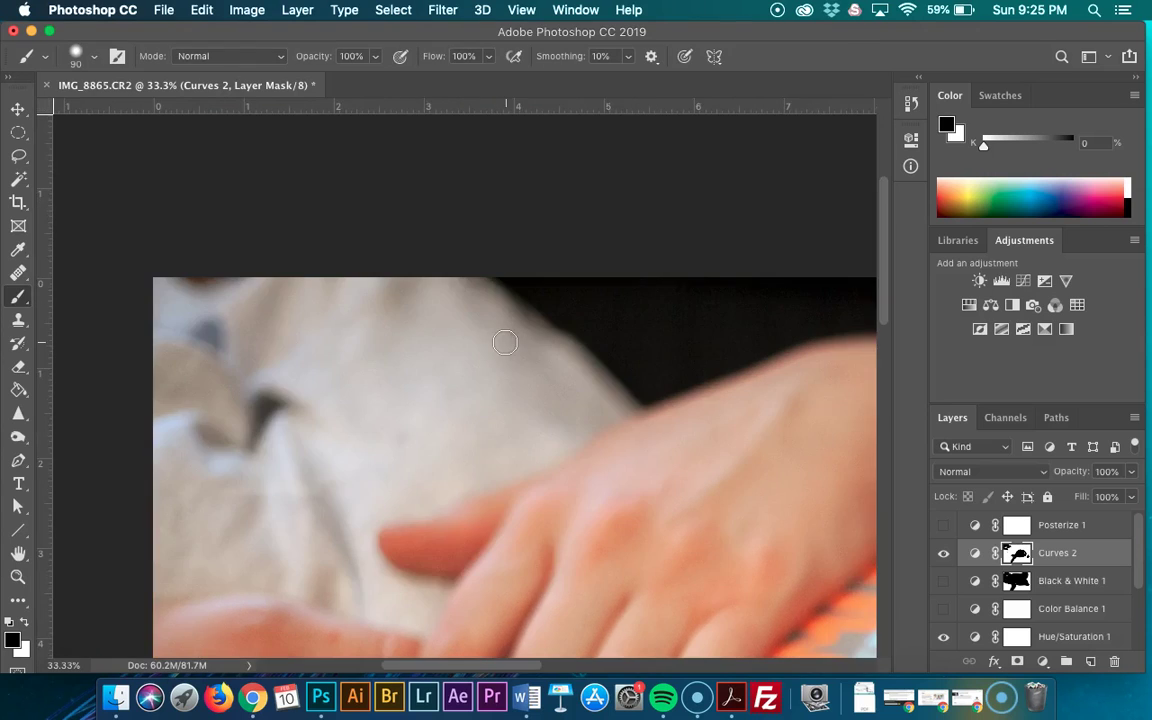
key(super+minus)
key(super+minus)
key(super+minus)
key(super+minus)
key(super+minus)
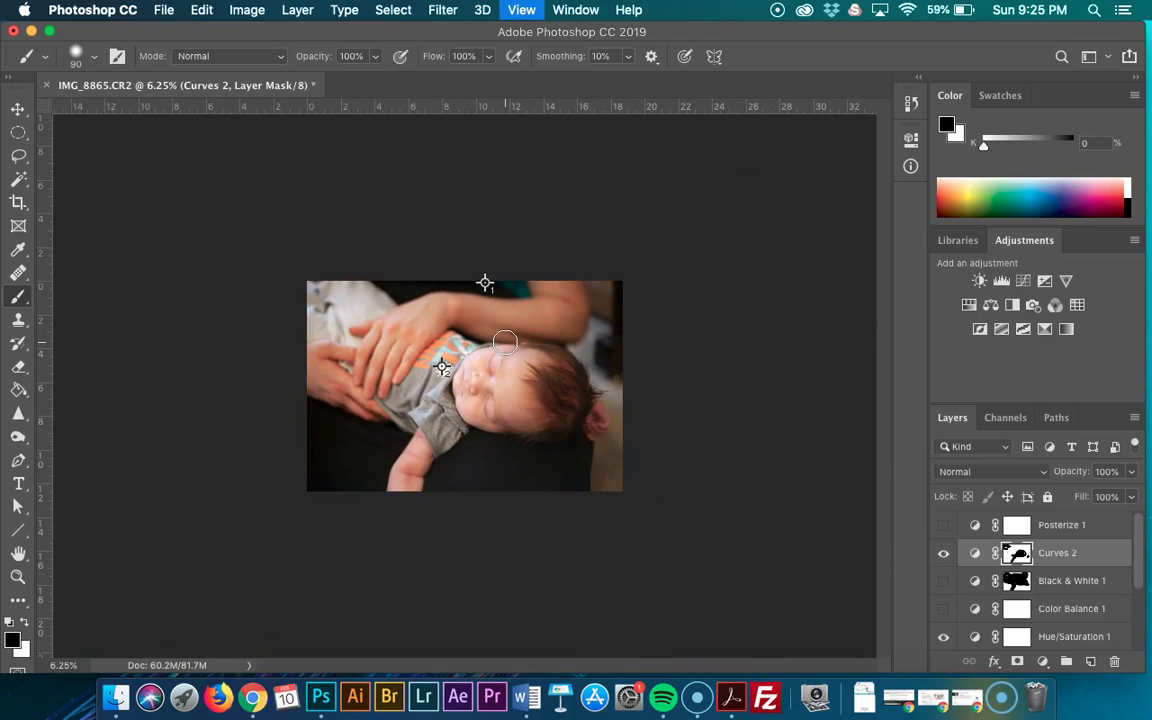
- Paint black on the Curves 2 mask over the baby's arm, toggling the layer to compare
click(944, 556)
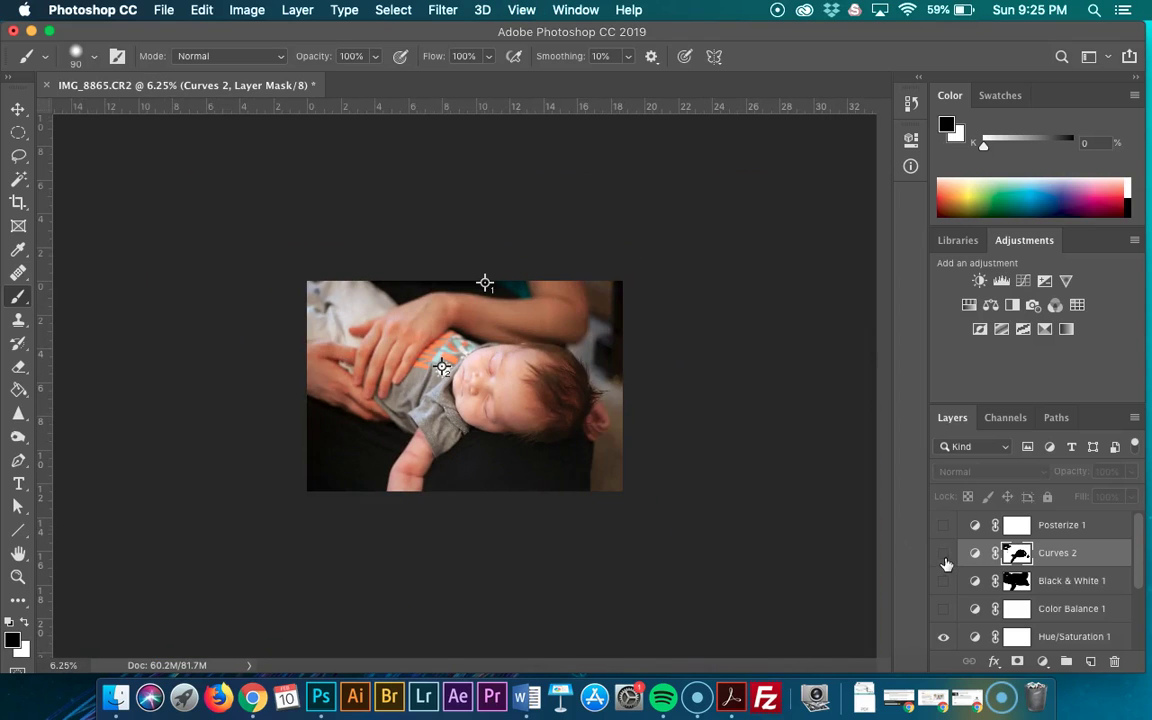
click(944, 556)
click(944, 556)
click(944, 556)
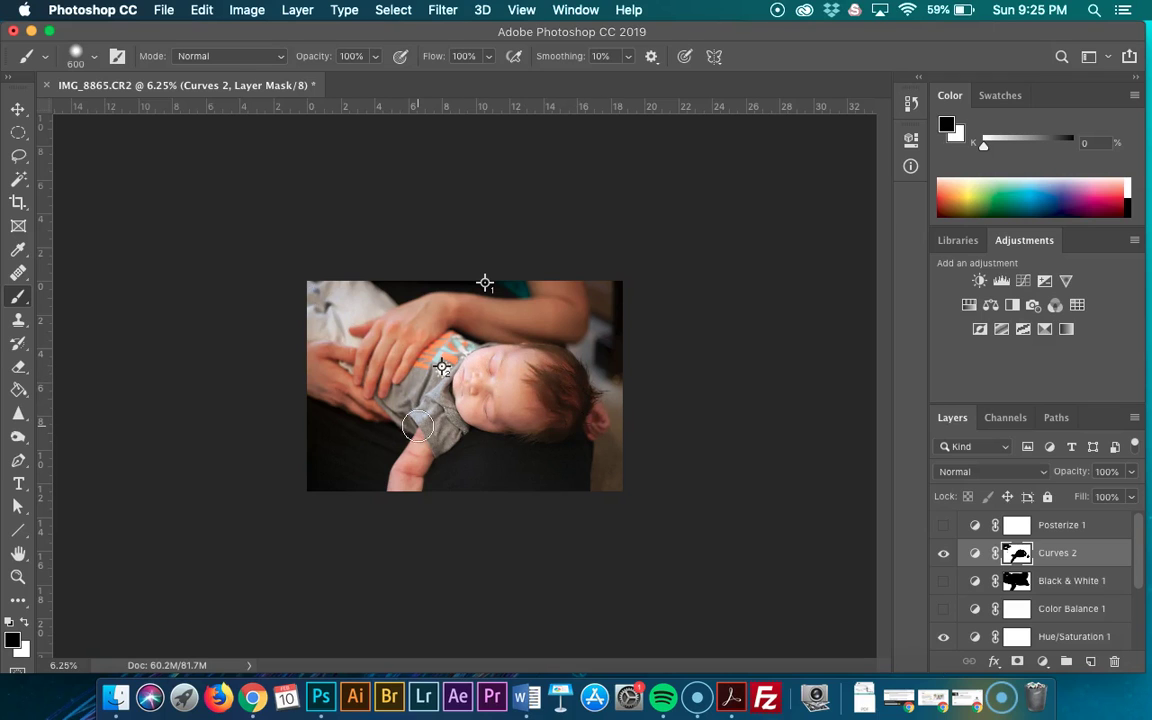
mouse_move(418, 427)
mouse_down()
mouse_move(398, 483)
mouse_move(360, 460)
mouse_up()
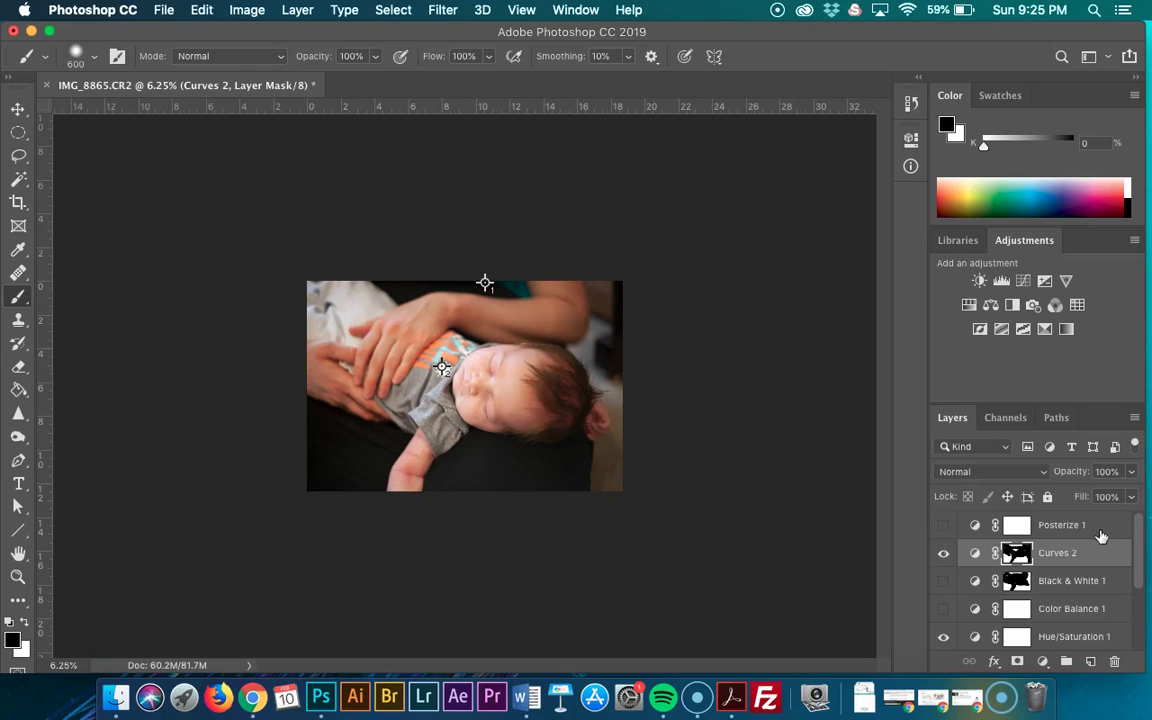
click(940, 558)
click(940, 558)
click(940, 558)
click(940, 558)
click(940, 558)
click(940, 558)
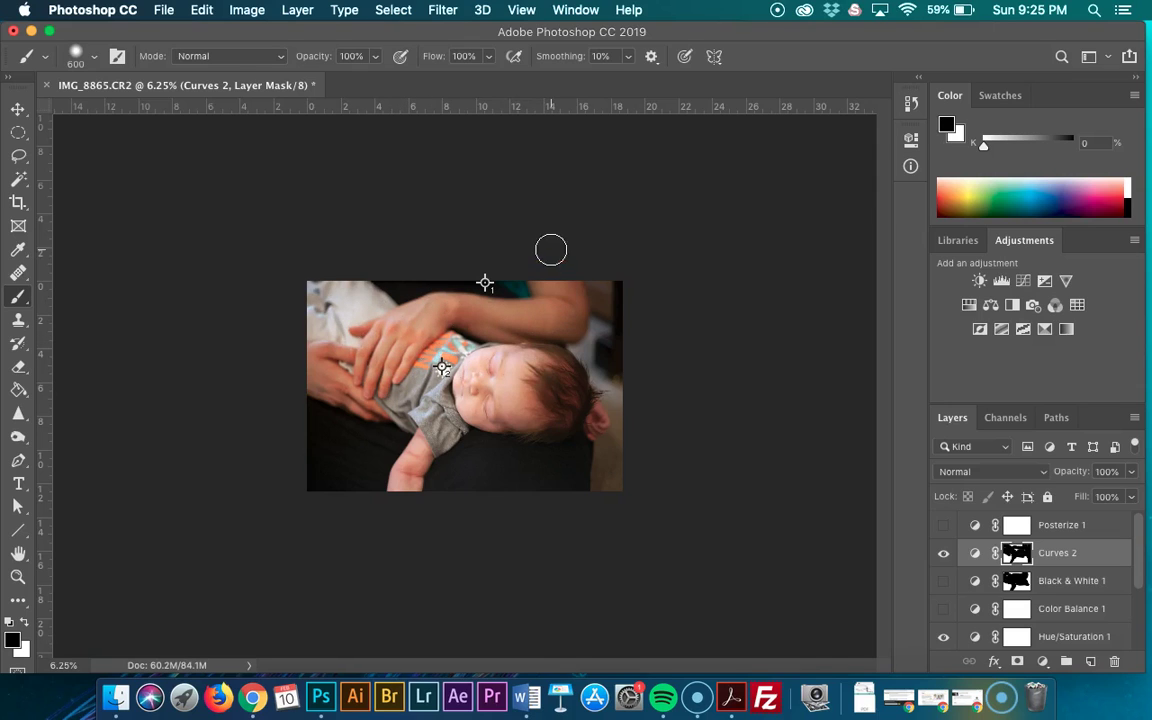
- Compare Curves 2 on and off once more, then leave it hidden
click(944, 555)
click(942, 555)
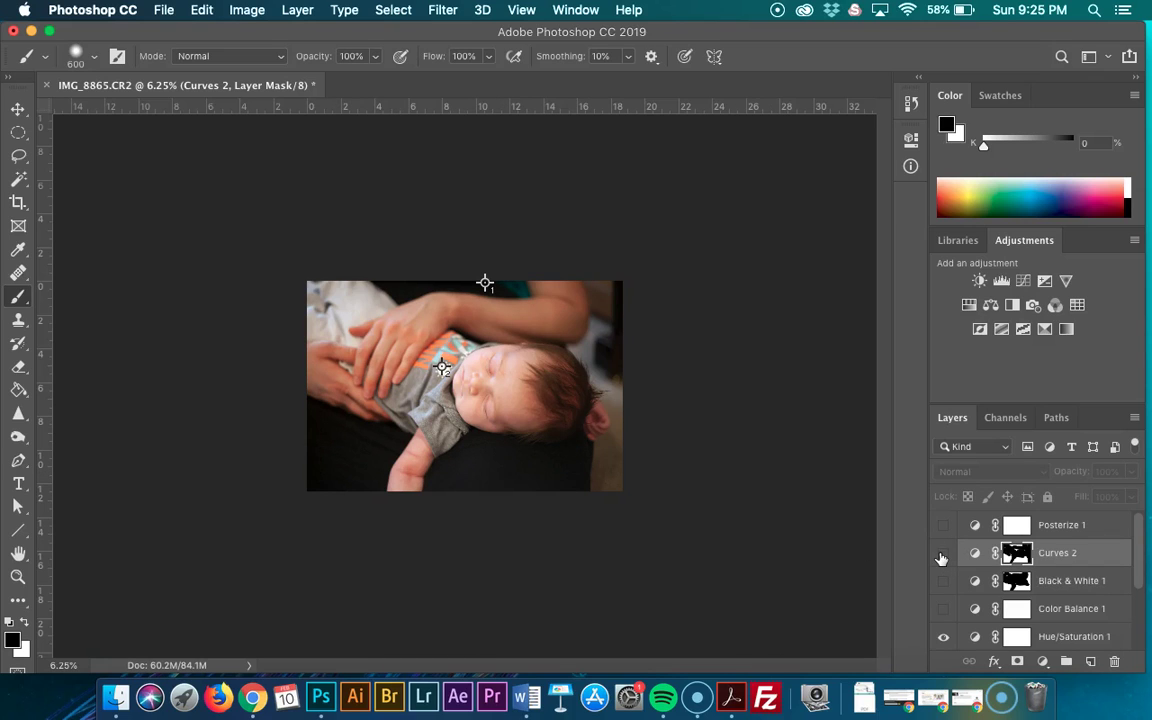
click(942, 555)
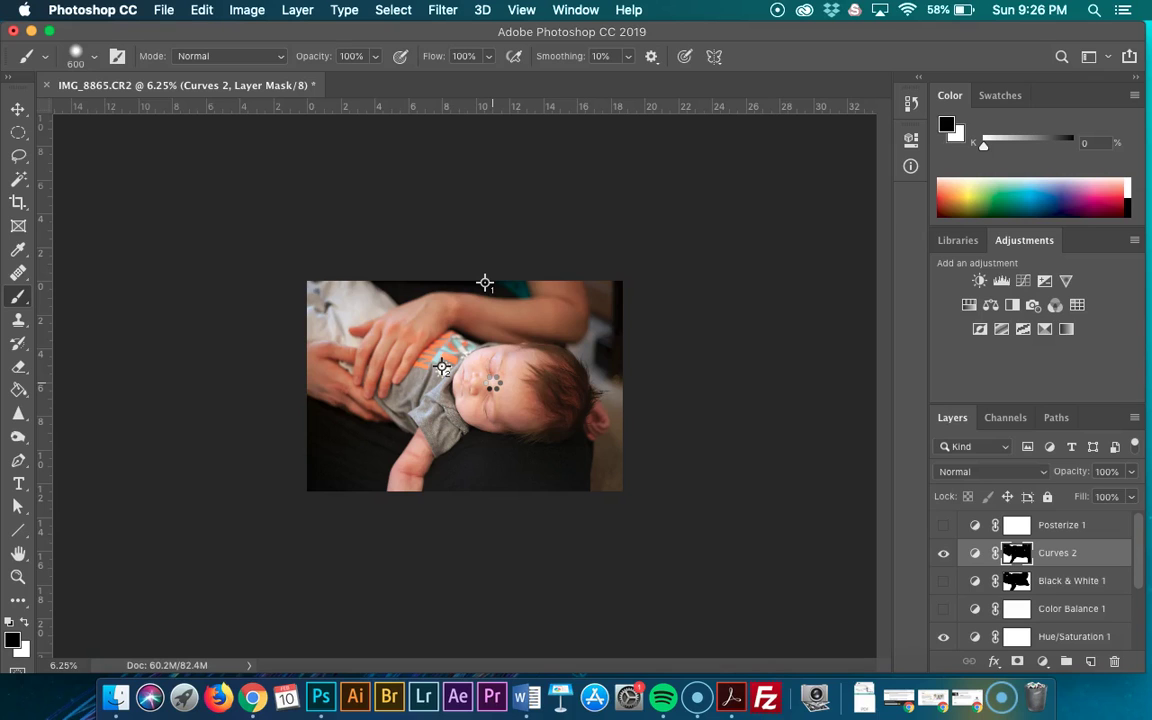
click(943, 556)
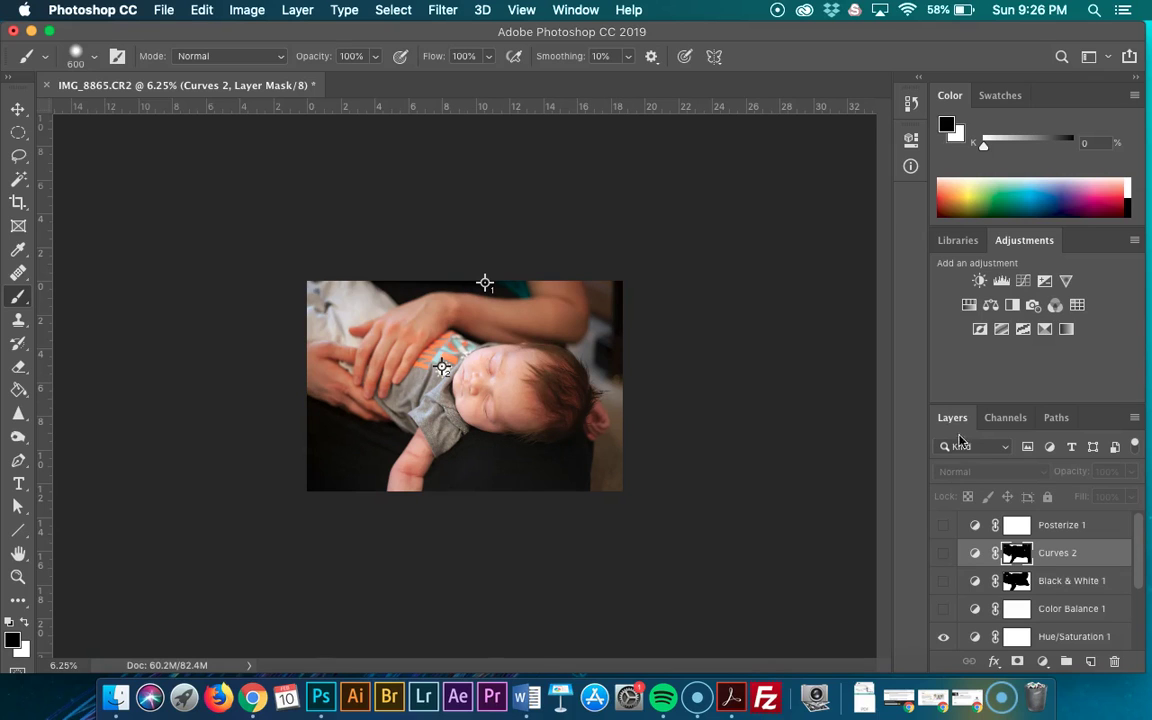
- Add a Hue/Saturation layer at Hue -93, Saturation +71, masking the tint off the bottom-right edge
click(968, 305)
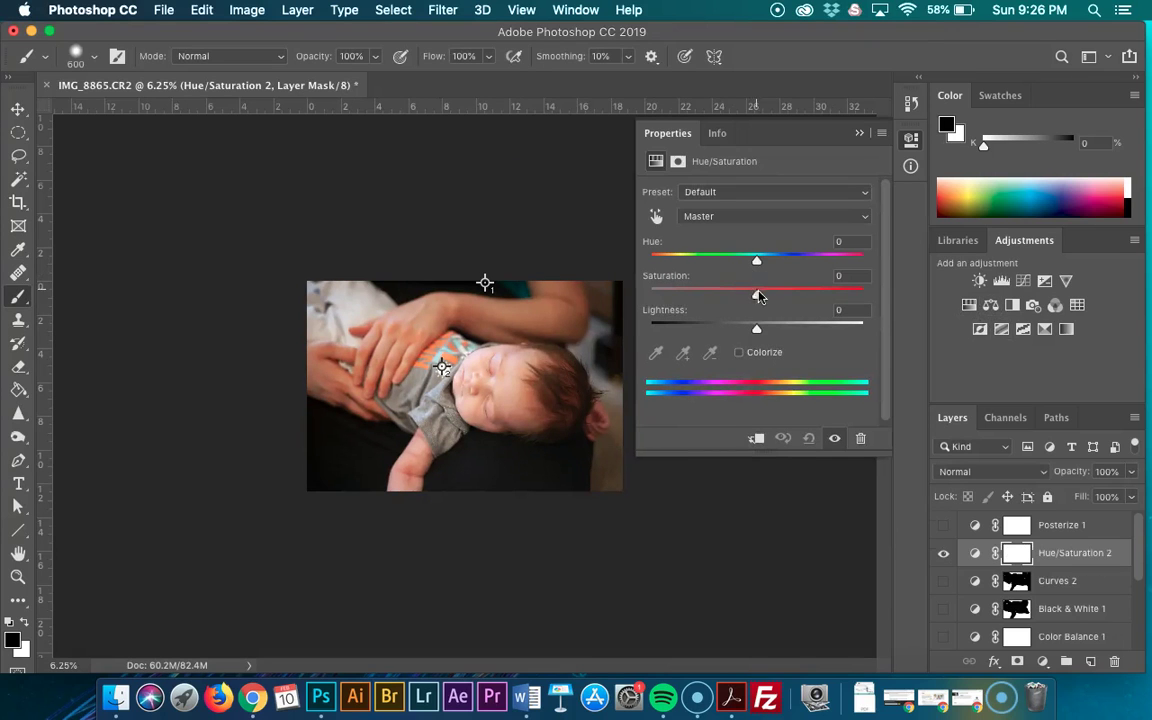
drag(760, 297, 833, 296)
drag(756, 260, 717, 260)
click(866, 134)
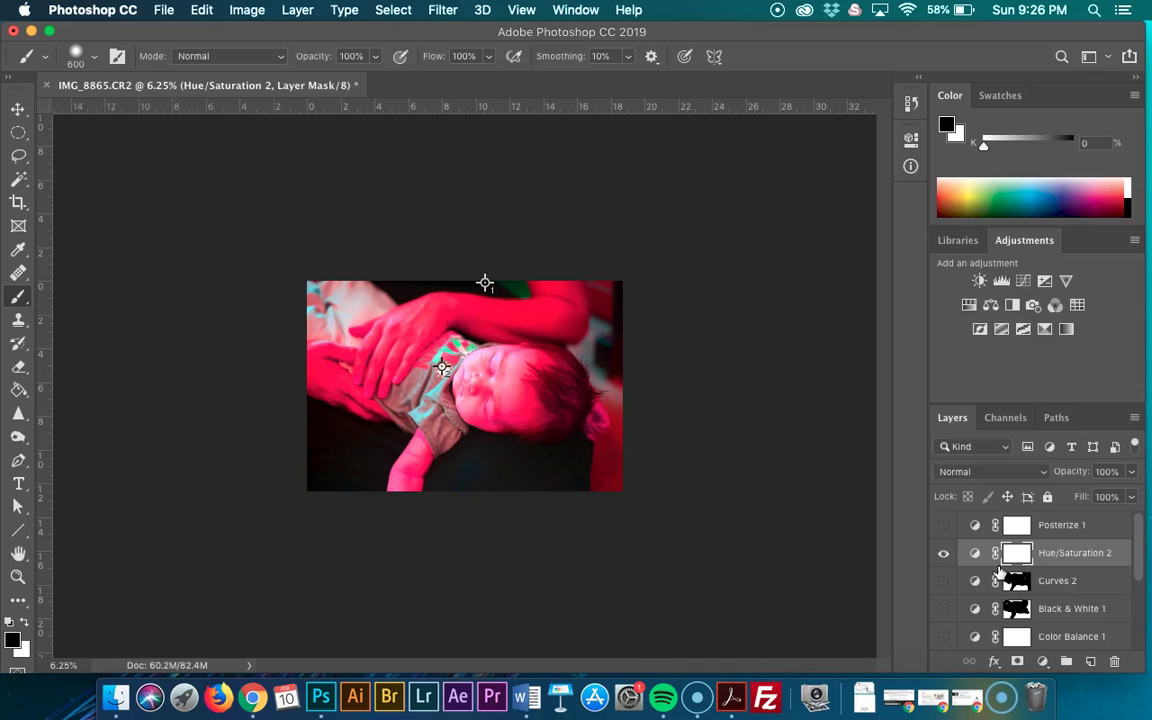
mouse_move(622, 483)
mouse_down()
mouse_move(613, 442)
mouse_move(593, 479)
mouse_move(577, 464)
mouse_move(619, 468)
mouse_move(556, 477)
mouse_move(625, 491)
mouse_move(583, 467)
mouse_move(625, 440)
mouse_move(625, 409)
mouse_move(587, 356)
mouse_move(606, 267)
mouse_move(634, 473)
mouse_move(603, 497)
mouse_move(519, 474)
mouse_move(446, 484)
mouse_move(473, 461)
mouse_move(582, 442)
mouse_move(658, 486)
mouse_move(430, 484)
mouse_up()
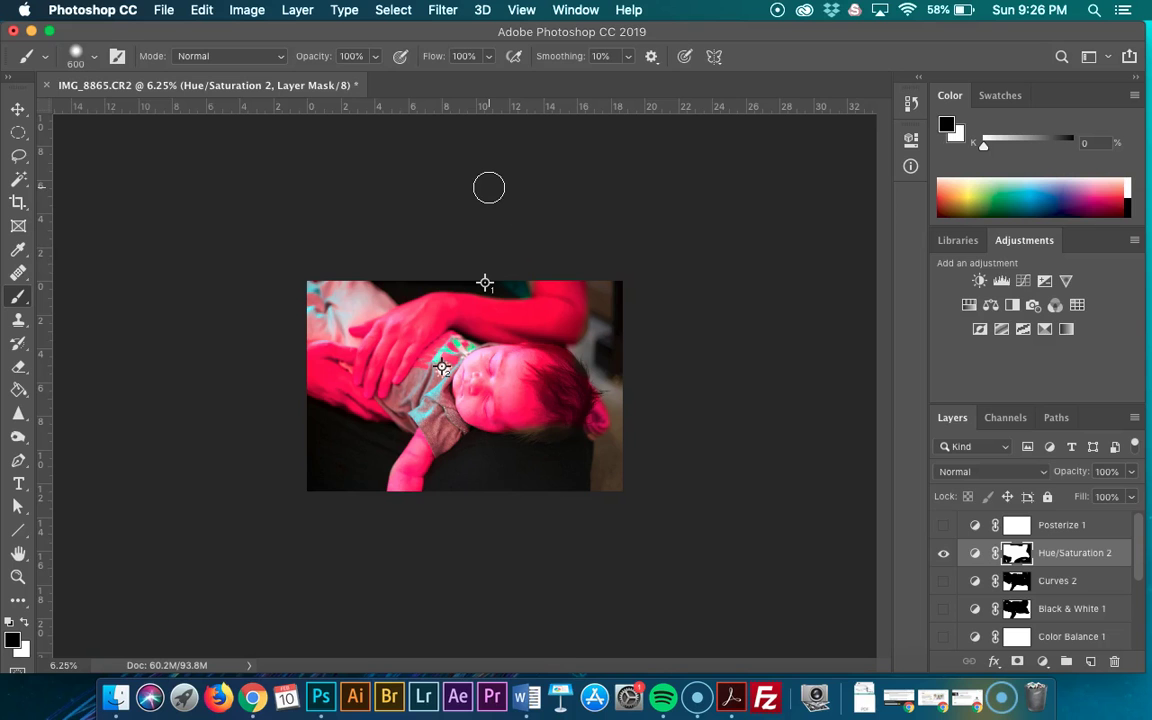
key(super+equal)
key(super+equal)
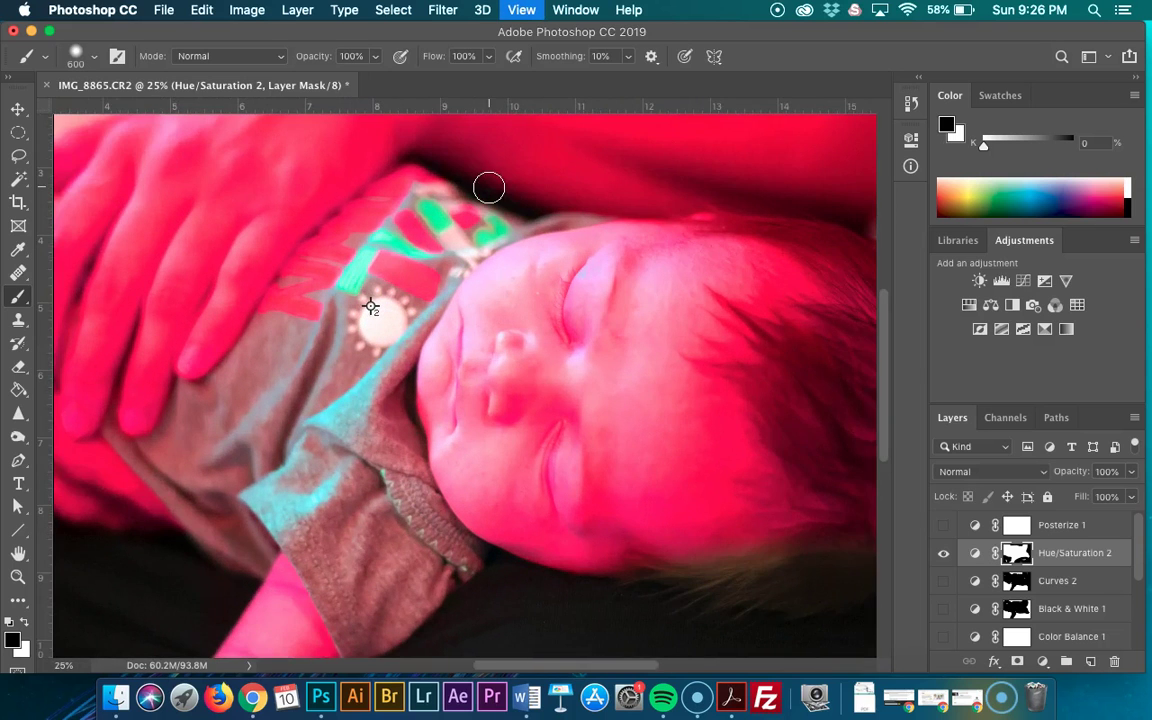
scroll(1031, 590, down, 5)
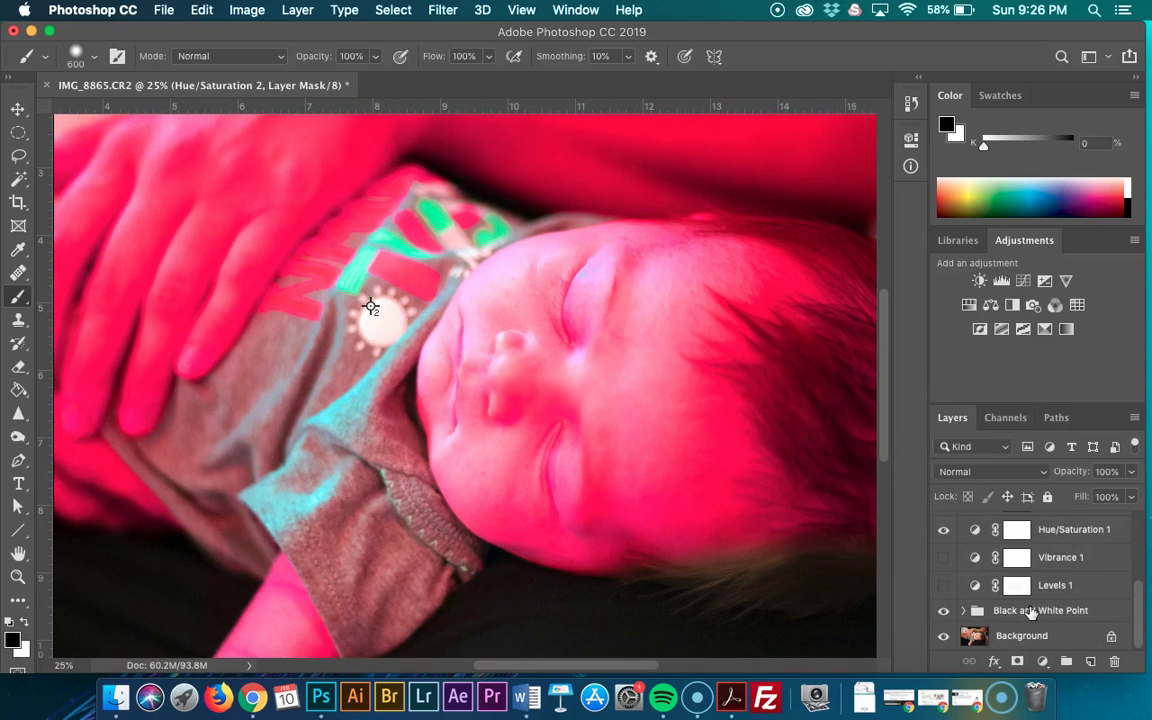
scroll(1030, 590, up, 5)
scroll(570, 355, up, 10)
scroll(570, 355, right, 5)
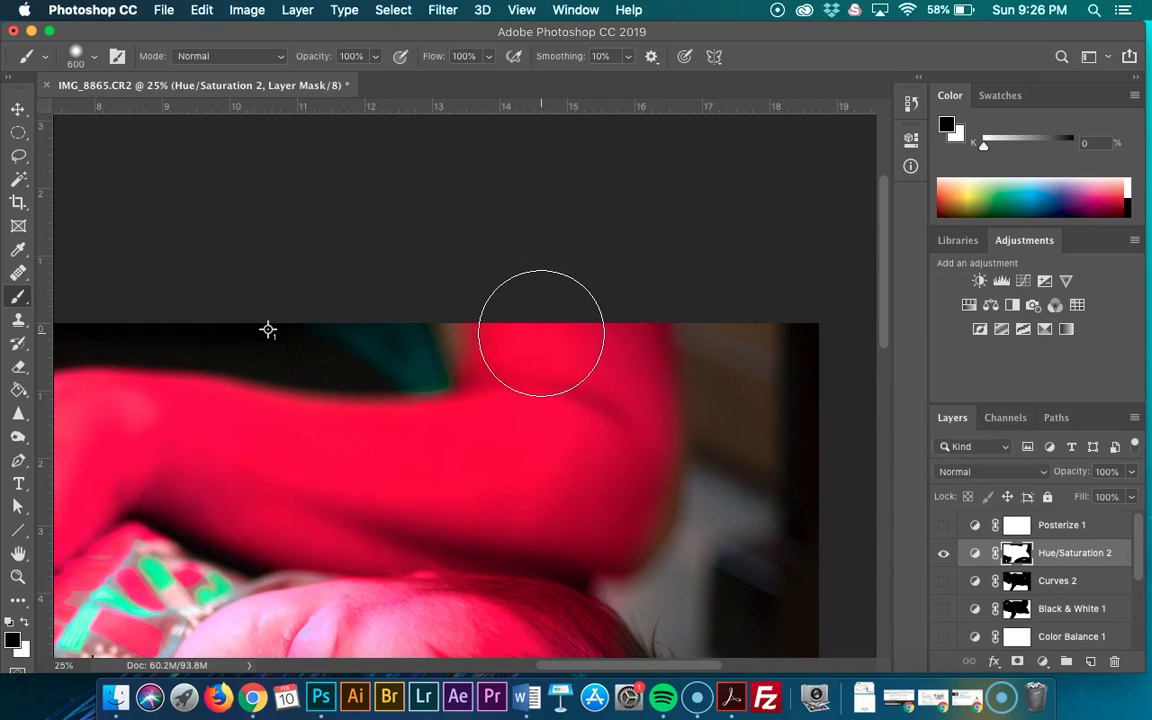
click(943, 553)
click(943, 553)
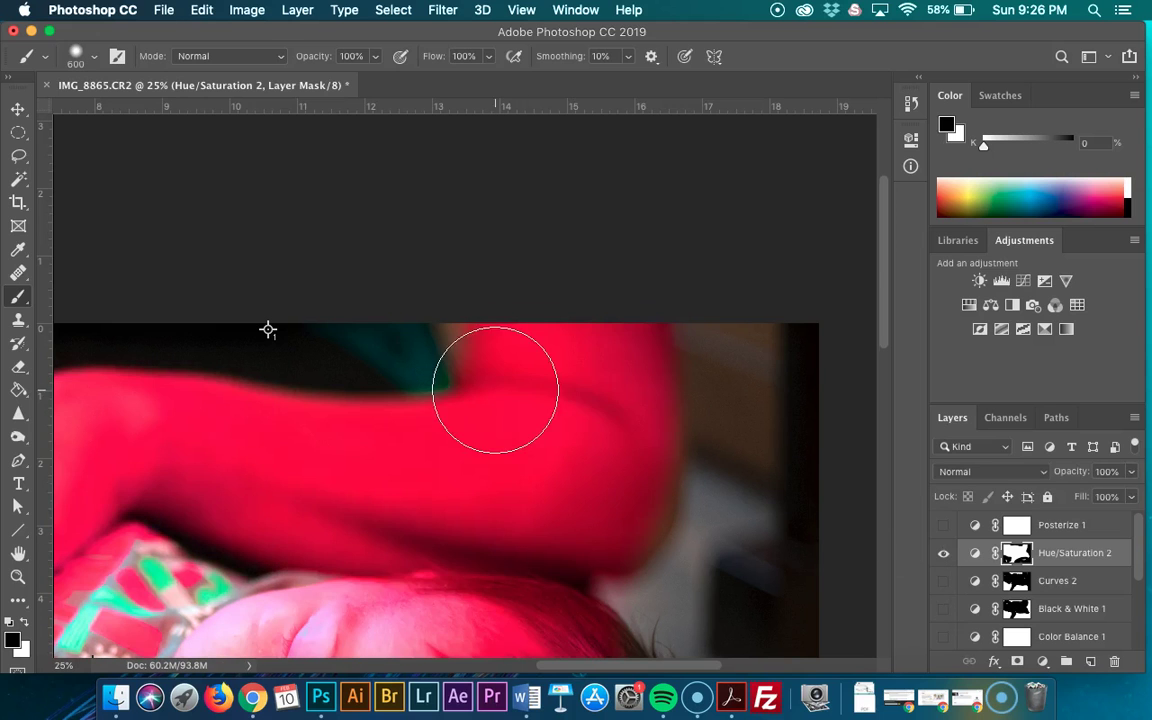
scroll(495, 390, down, 10)
scroll(495, 390, left, 3)
scroll(495, 390, left, 5)
scroll(495, 390, right, 10)
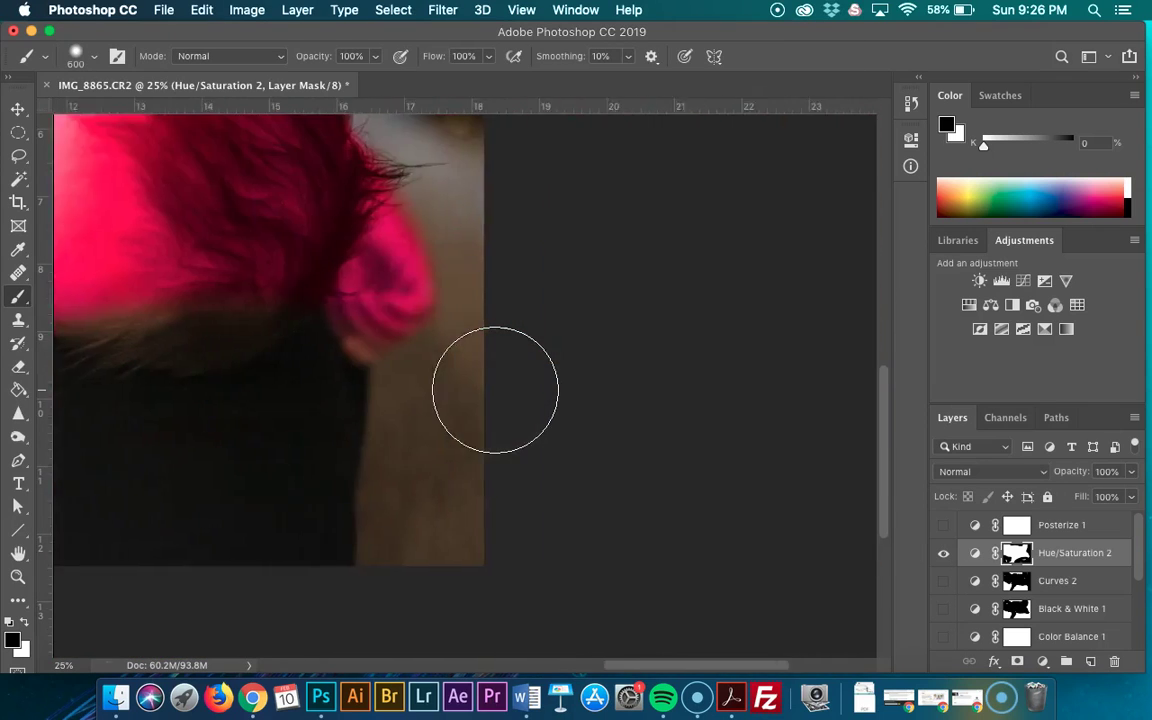
scroll(495, 390, up, 4)
scroll(495, 390, left, 10)
scroll(495, 390, right, 3)
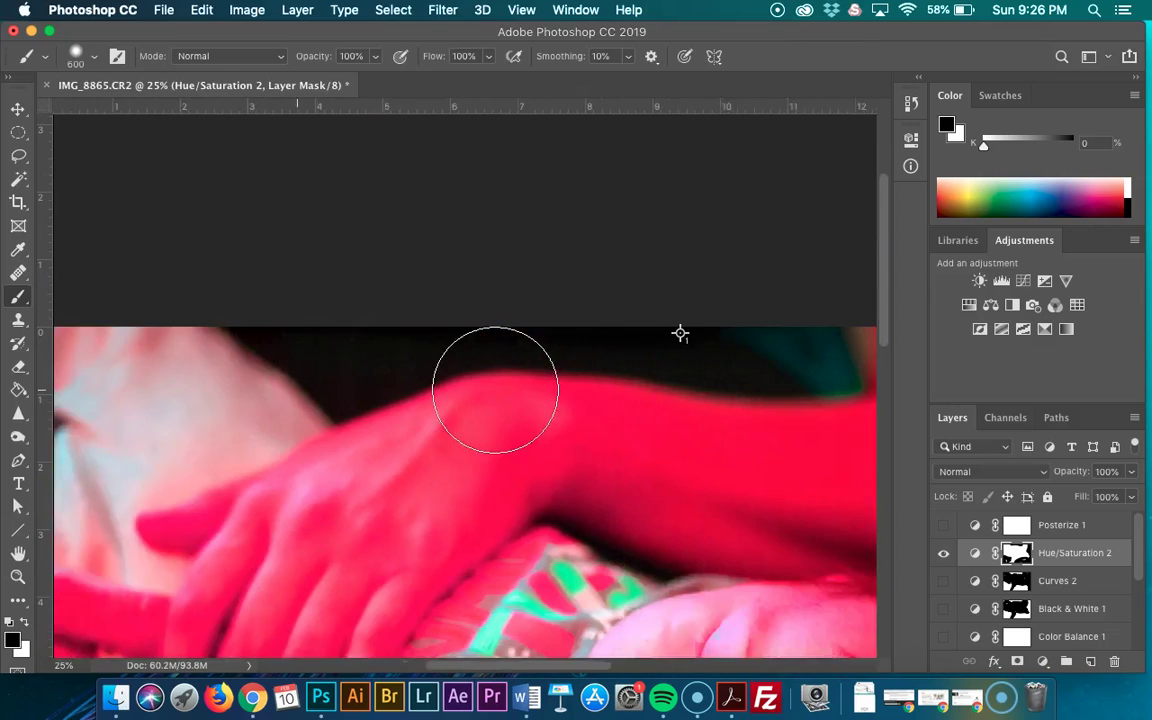
scroll(495, 390, up, 2)
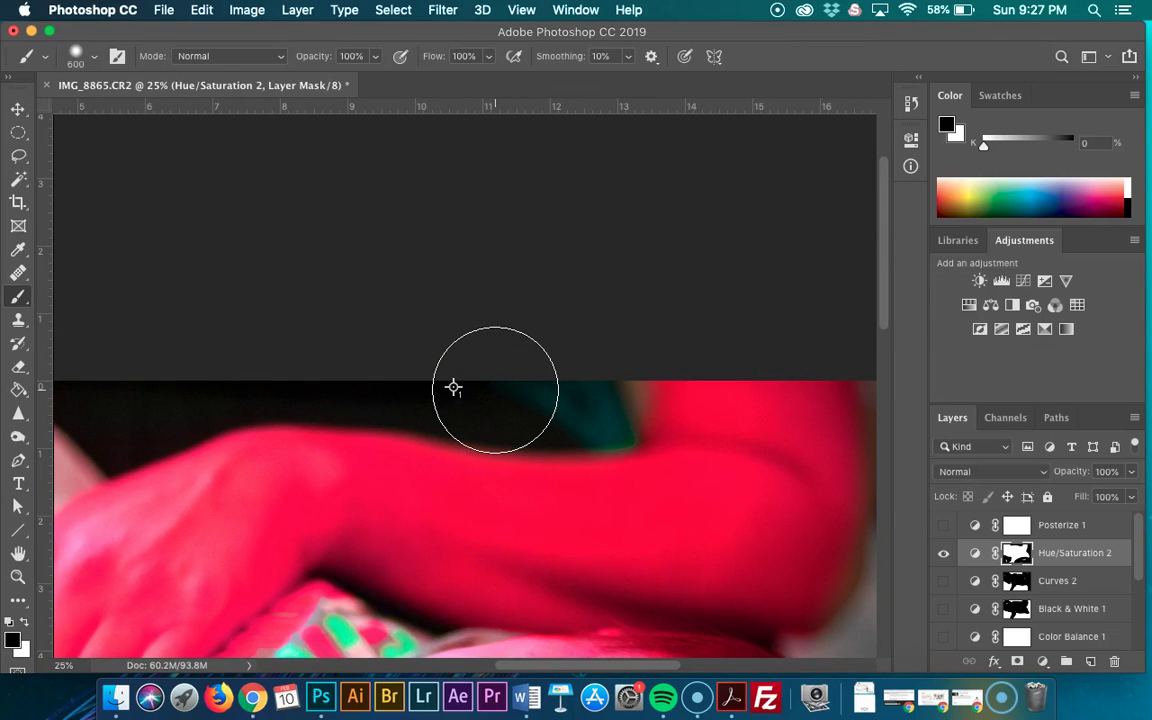